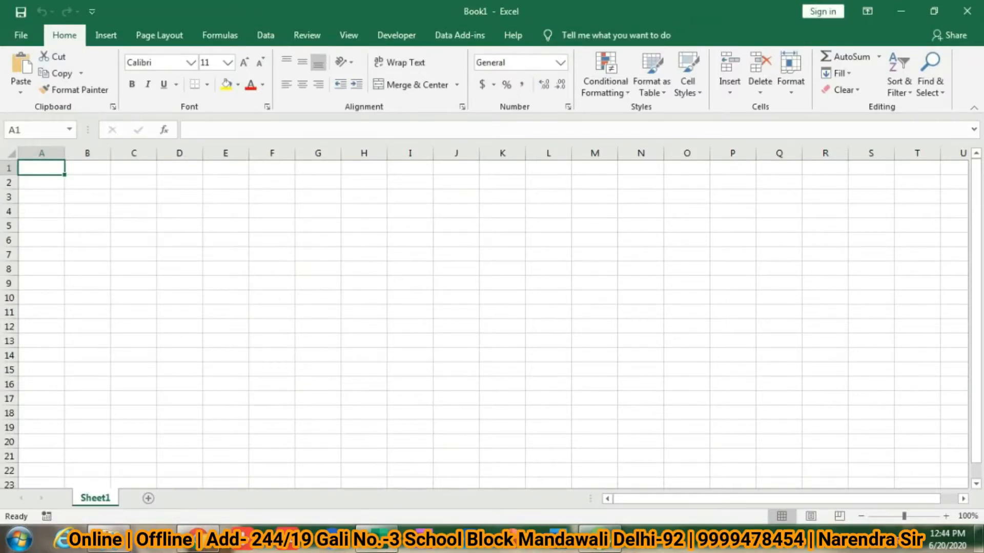
Enter the title "20-20 Excel Formula's" in cell A1
text(20)
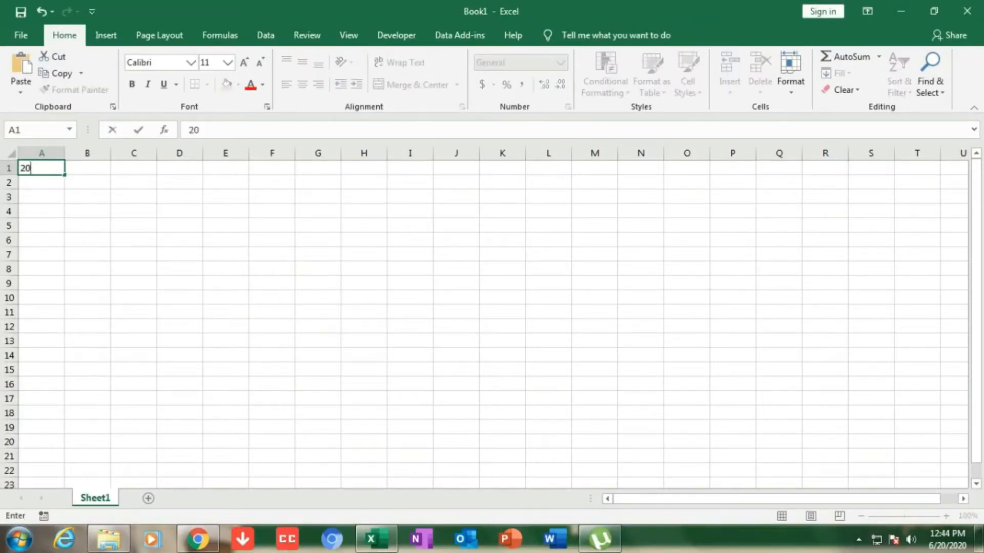
text(-20)
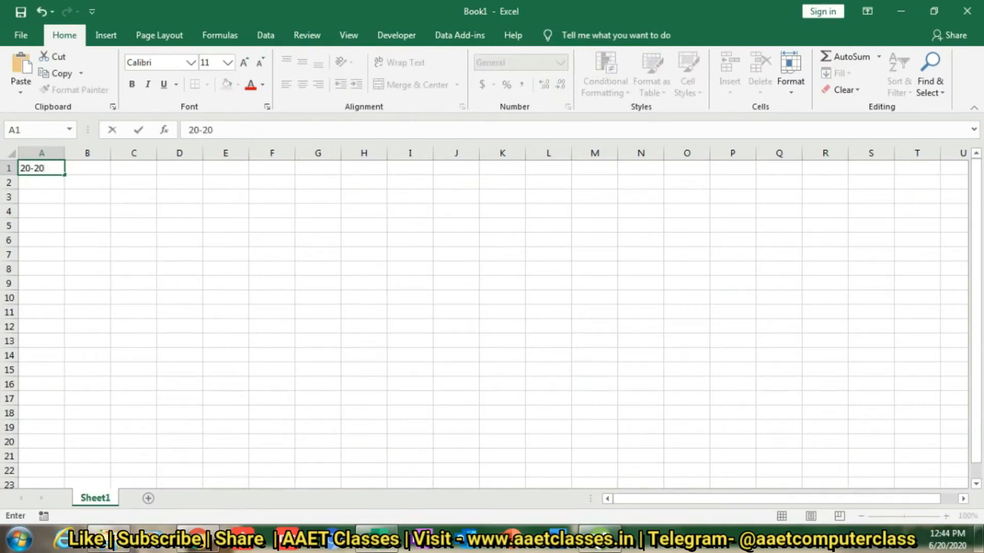
text( e)
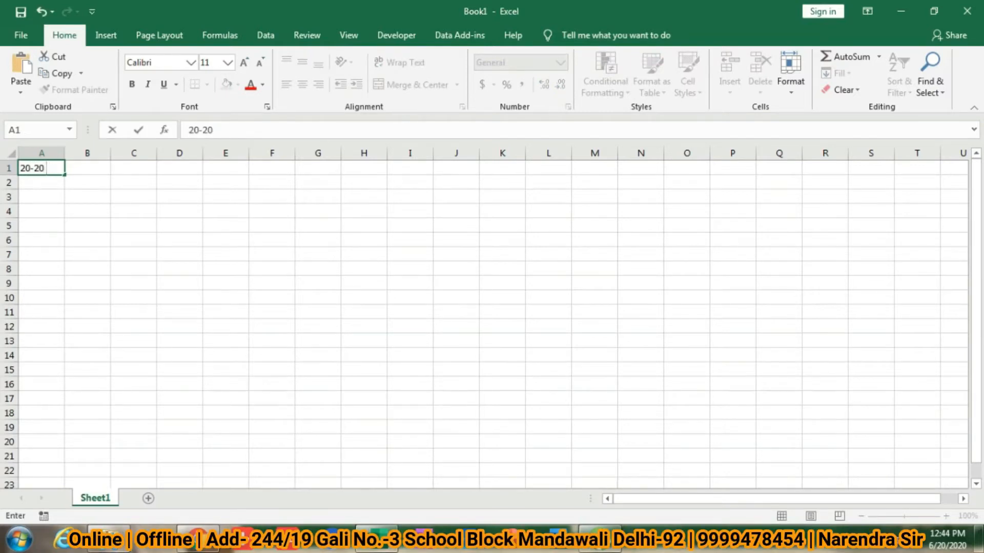
text( Excel Formula's)
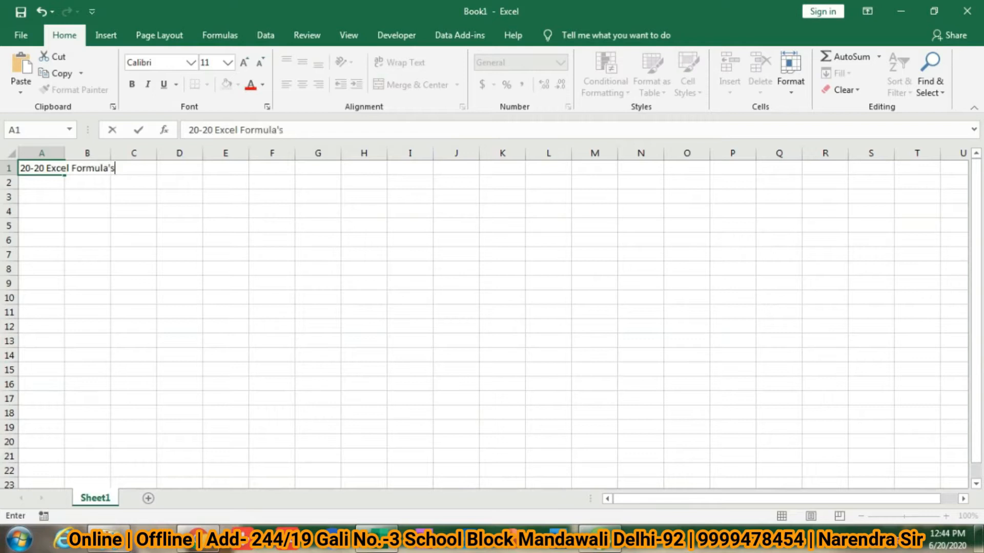
key(Return)
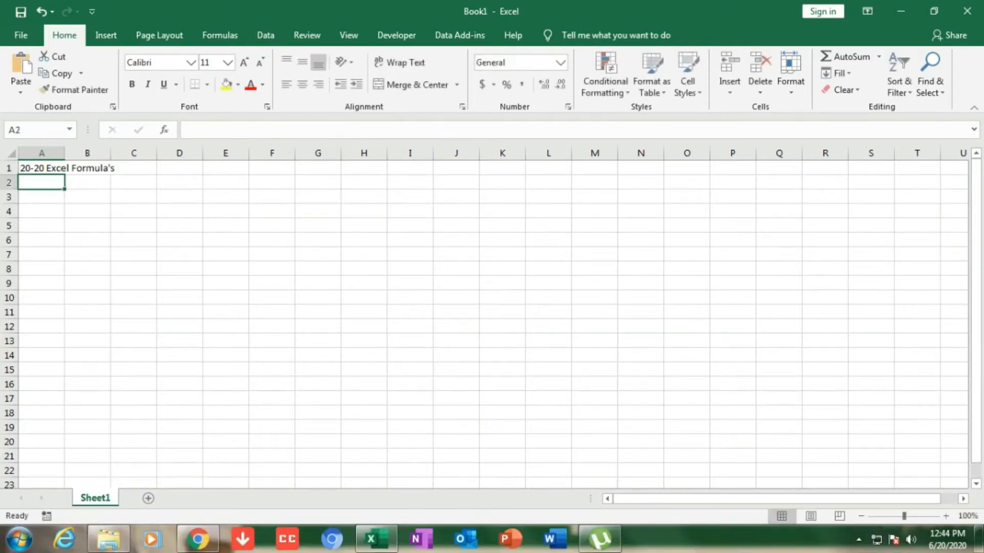
Enter "Technical Excel" in cell A2 and "Sale's Budget" in cell A3
text(Technical Excel)
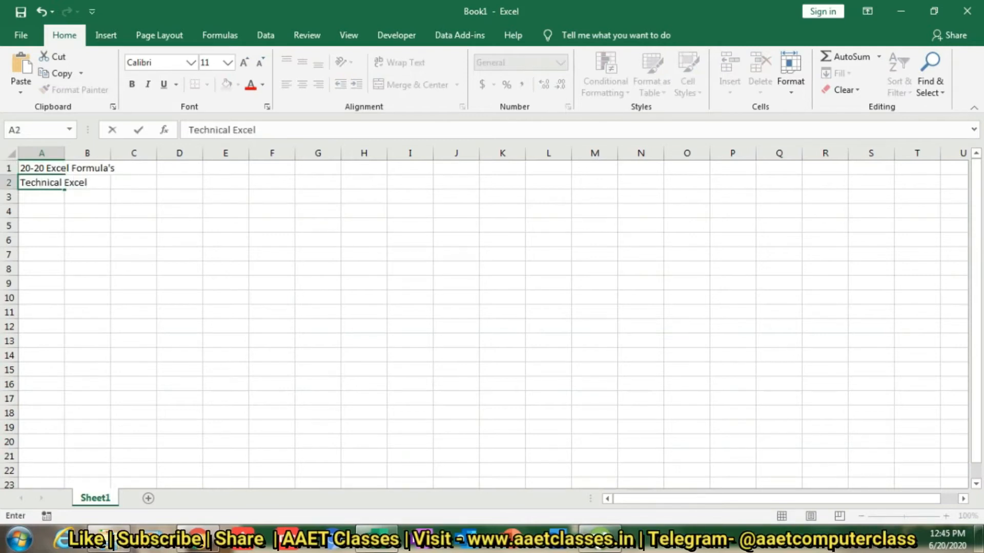
key(Return)
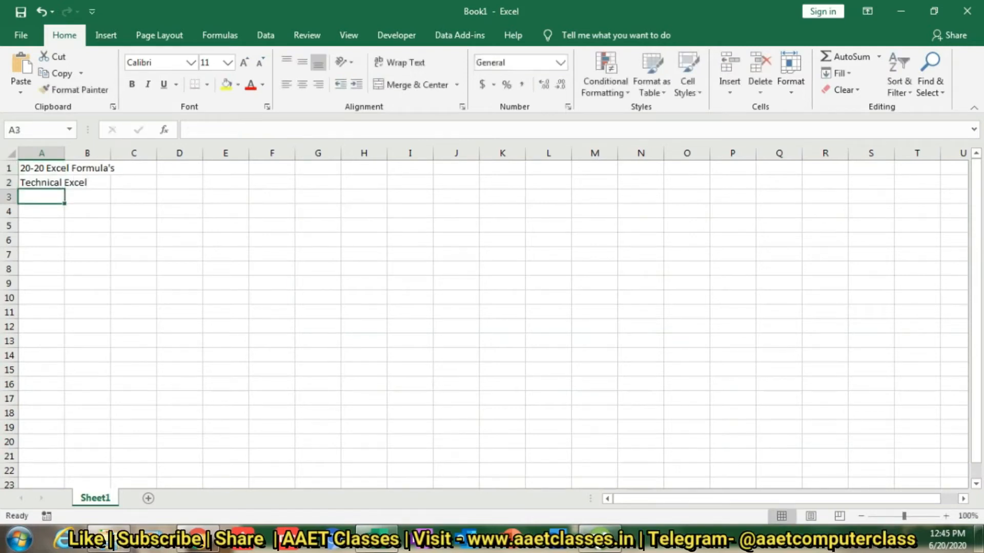
text(A)
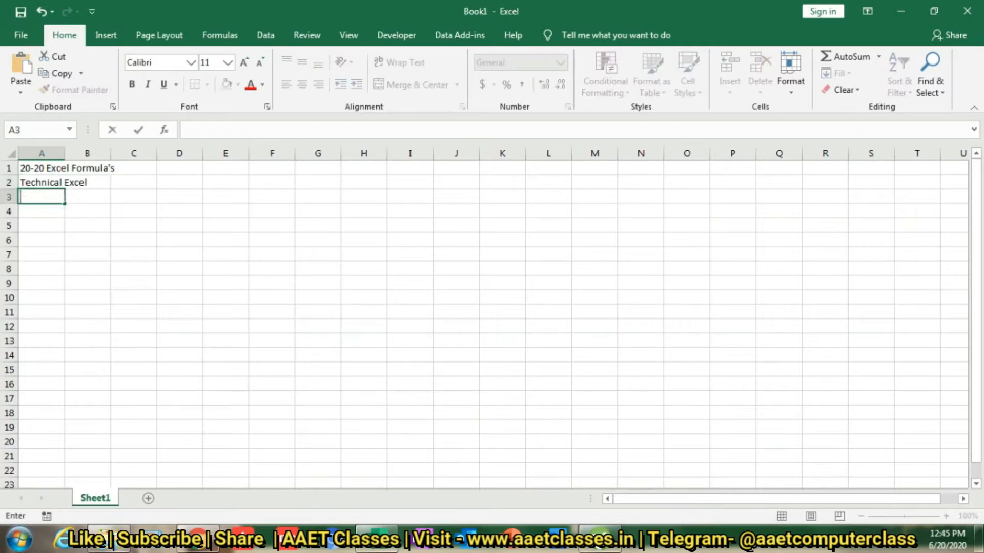
text(Sale)
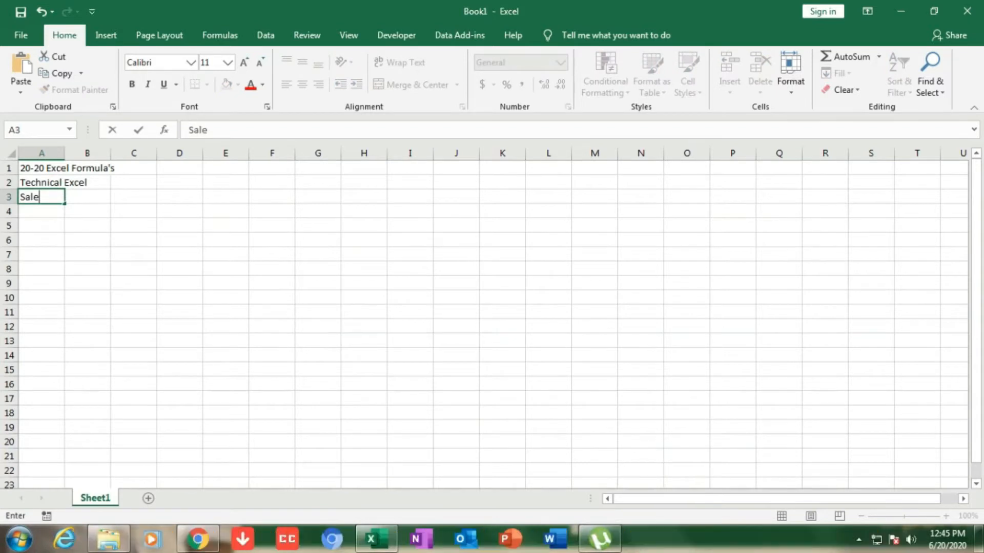
text('s Budget)
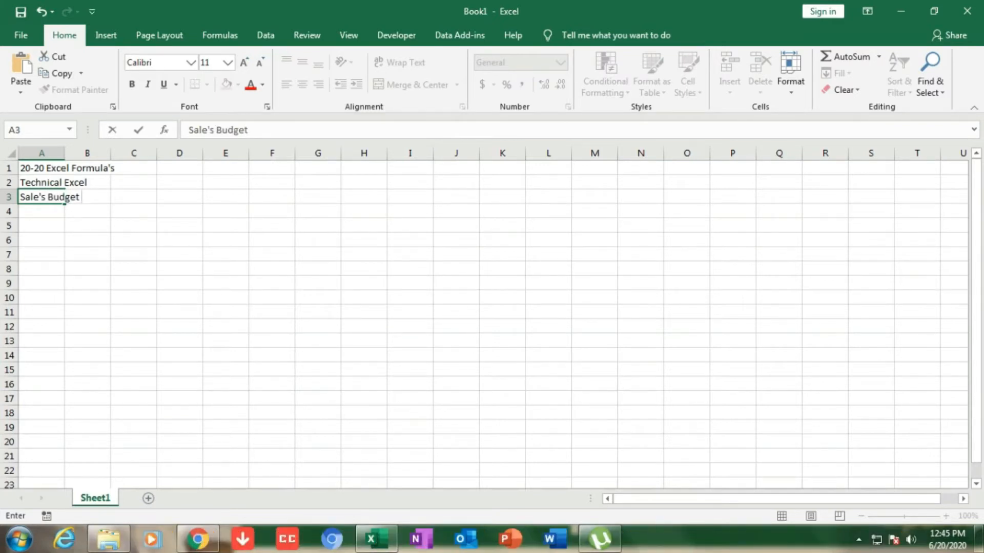
click(88, 325)
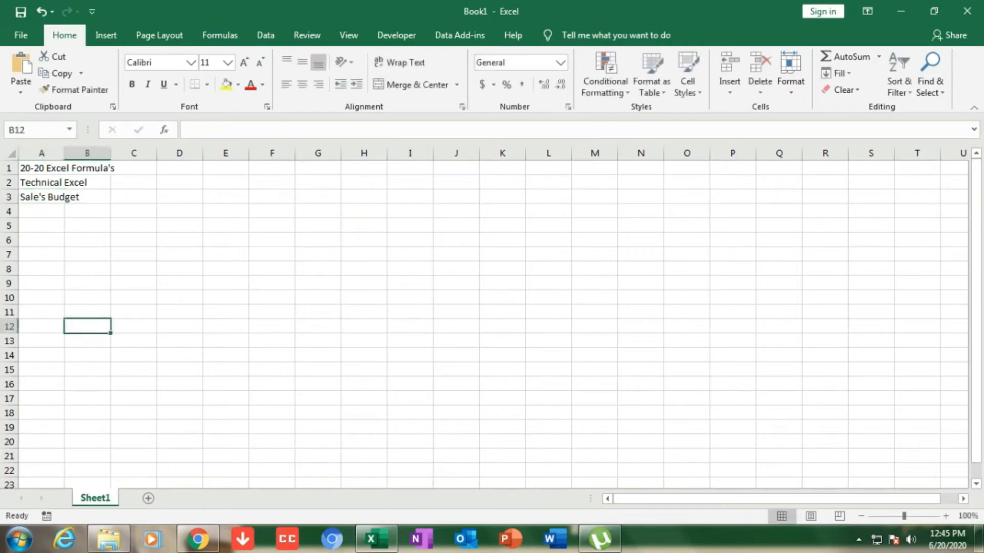
Widen column A slightly and enter the headers S.No., Name and Sales in cells A4 to C4
drag(64, 153, 94, 153)
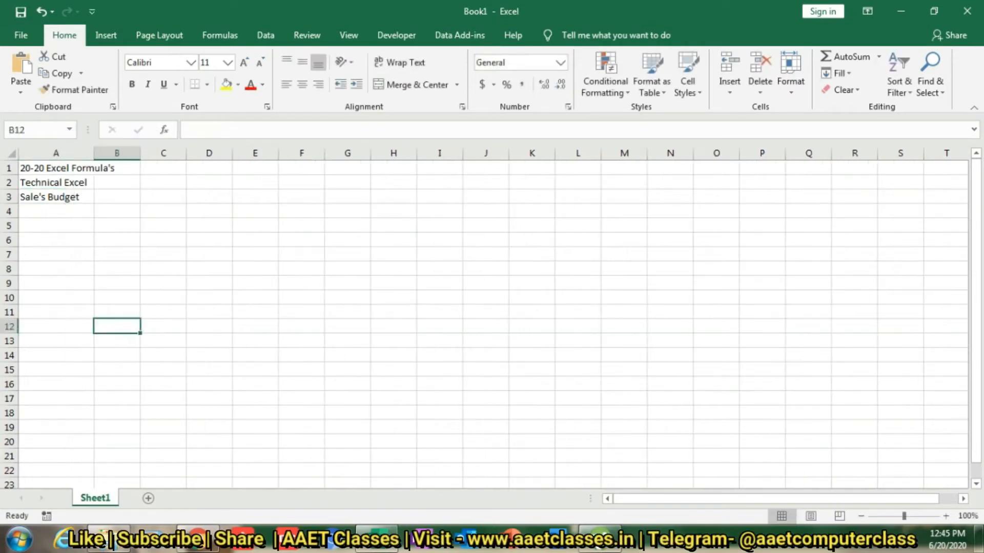
click(56, 211)
text(S)
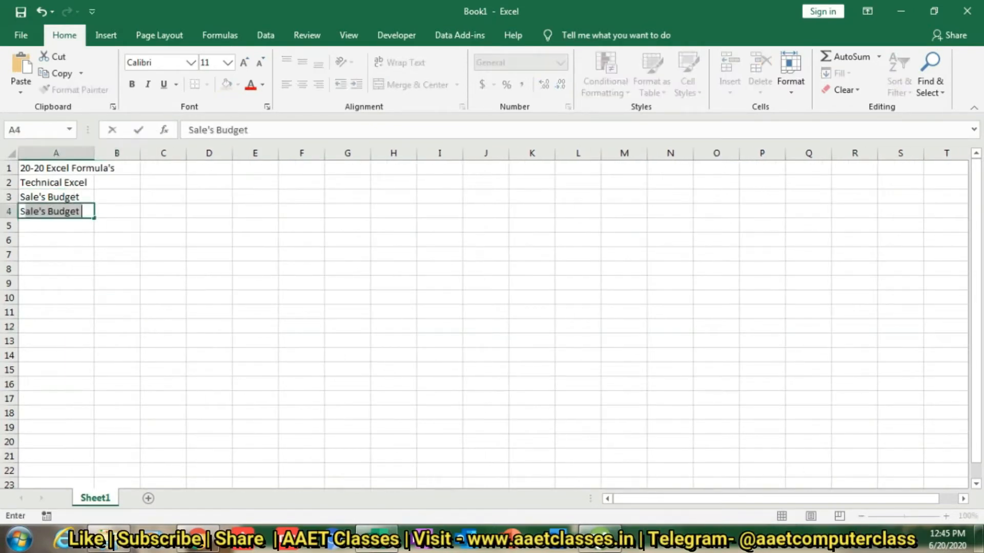
text(.)
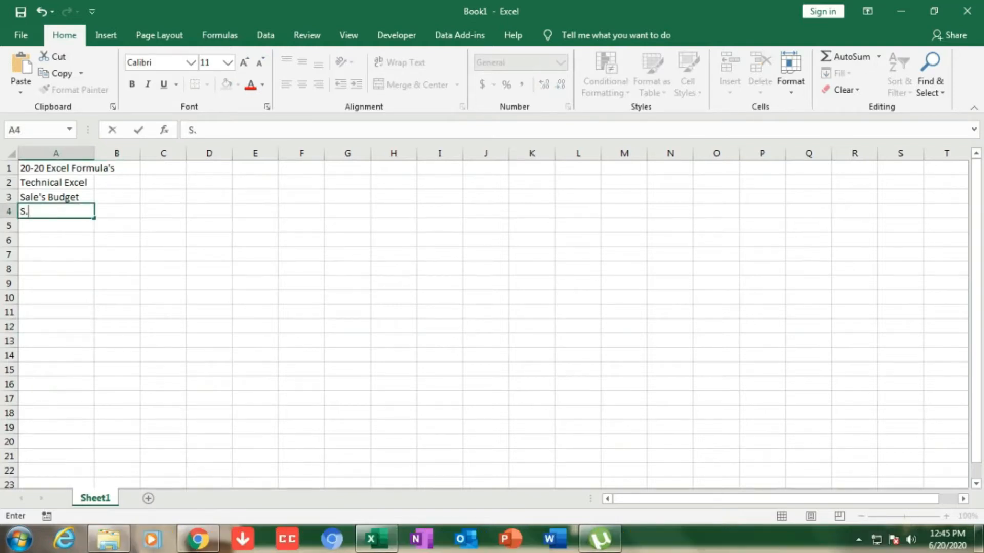
text(nNo.)
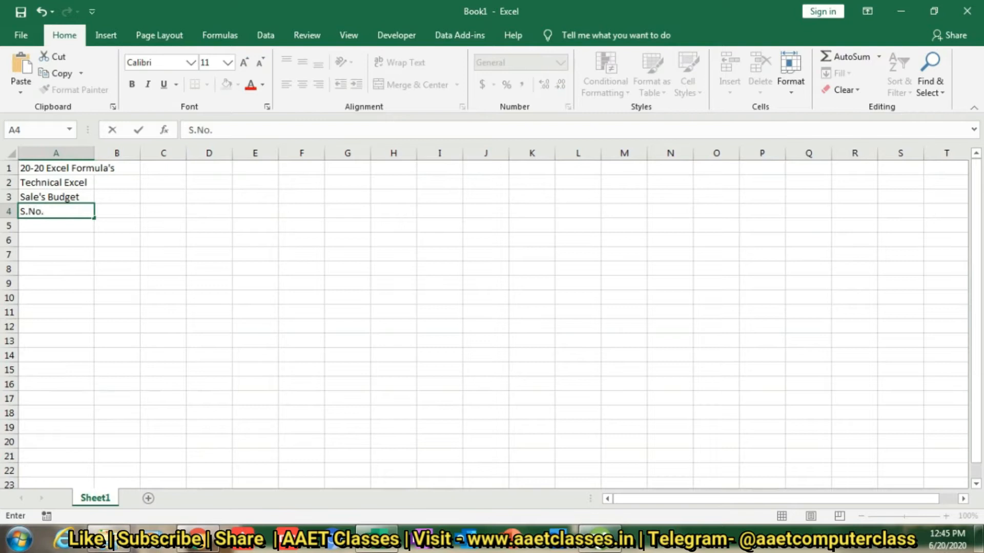
key(Tab)
text(Nam)
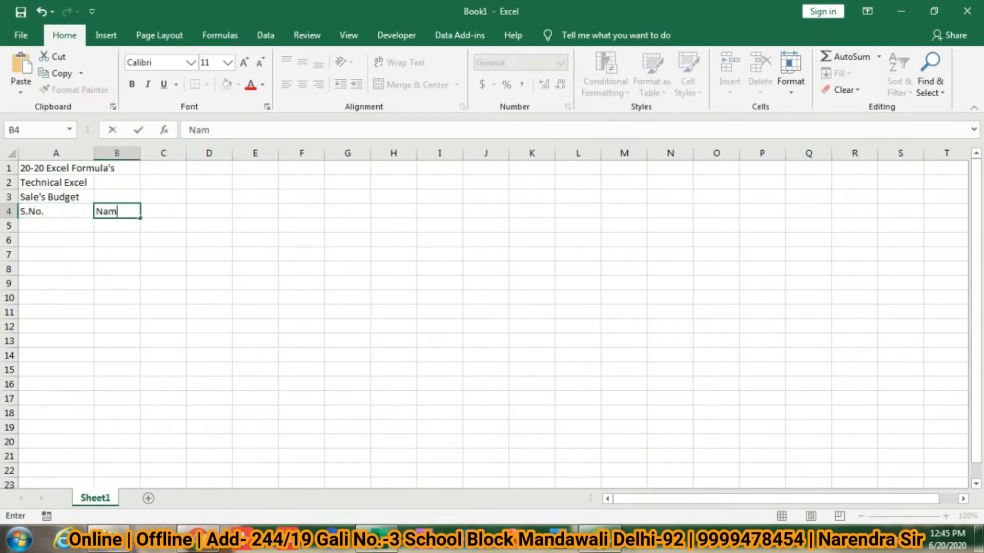
text(e)
key(Tab)
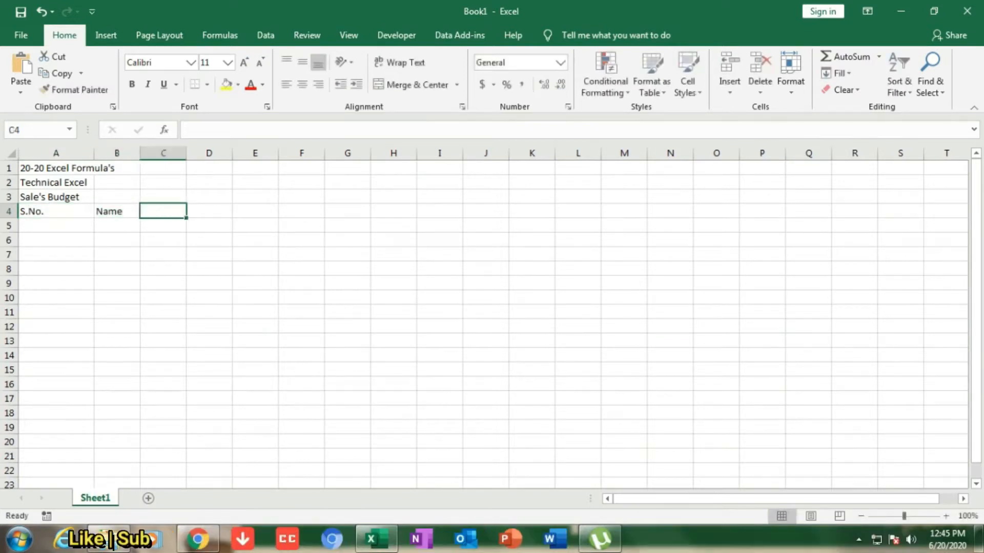
text(Sales)
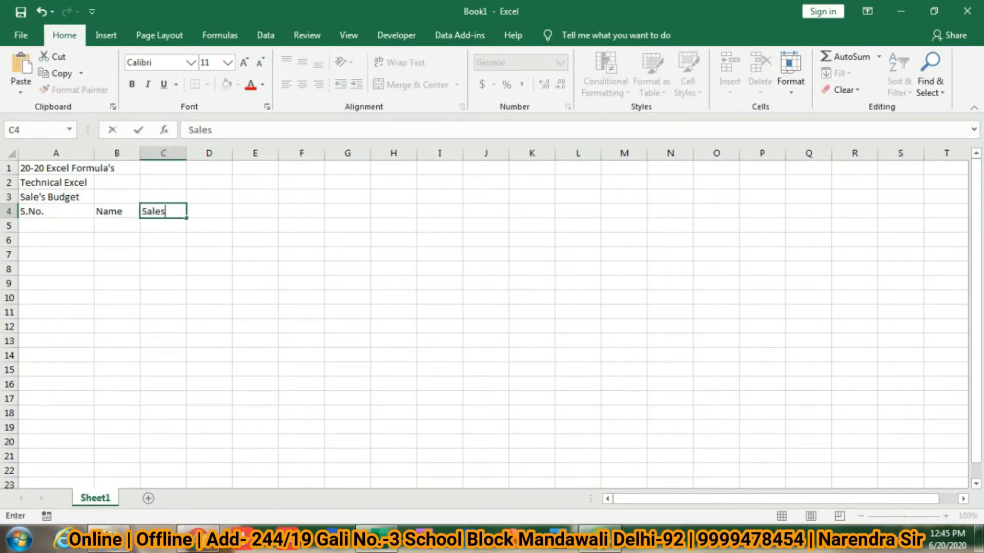
click(116, 254)
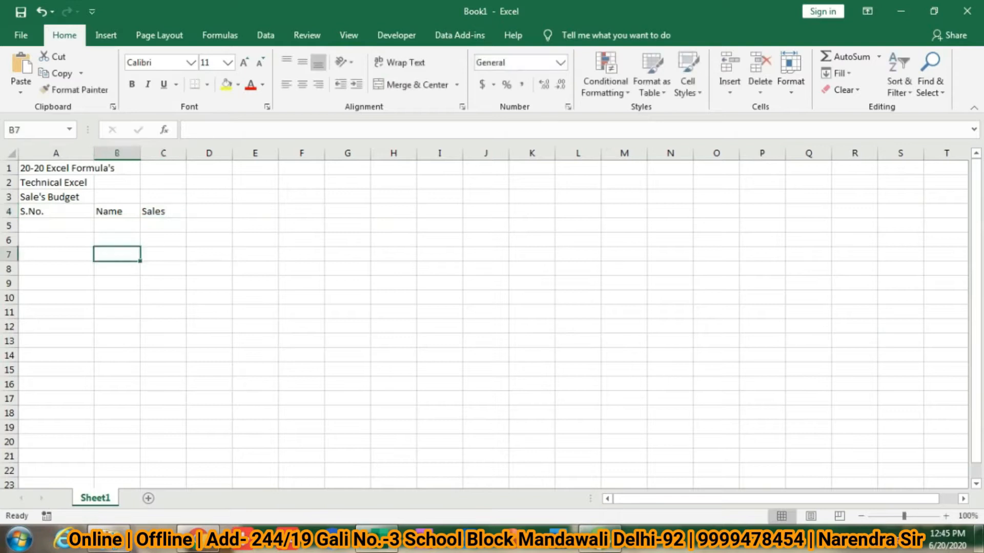
Narrow column A to suit the S.No. header and widen columns B and C, making B the widest
drag(93, 153, 292, 153)
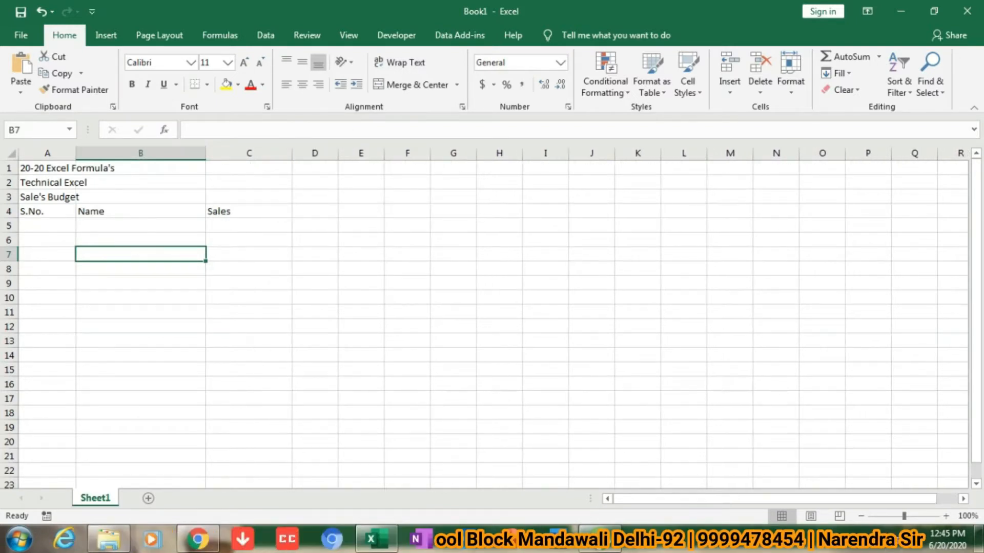
drag(292, 153, 258, 153)
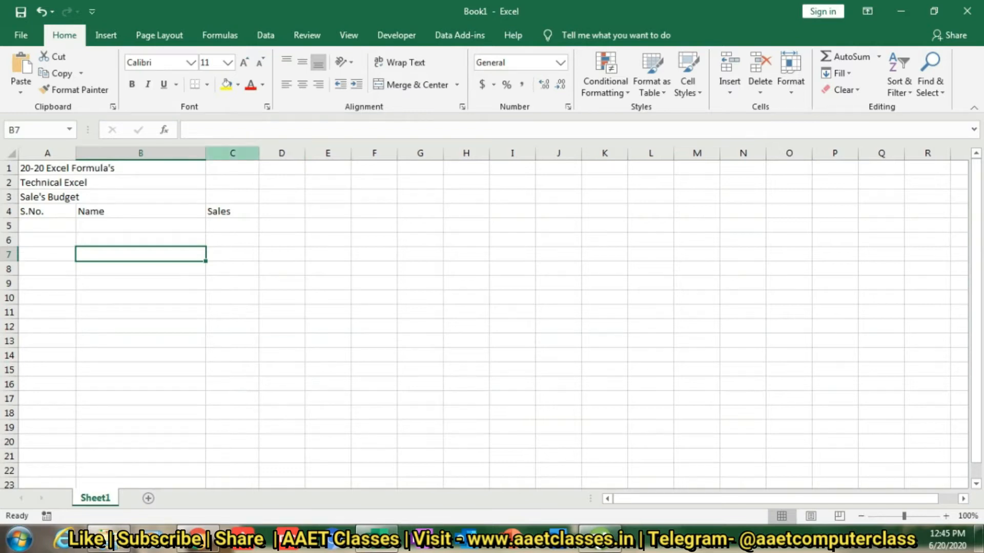
drag(205, 152, 340, 153)
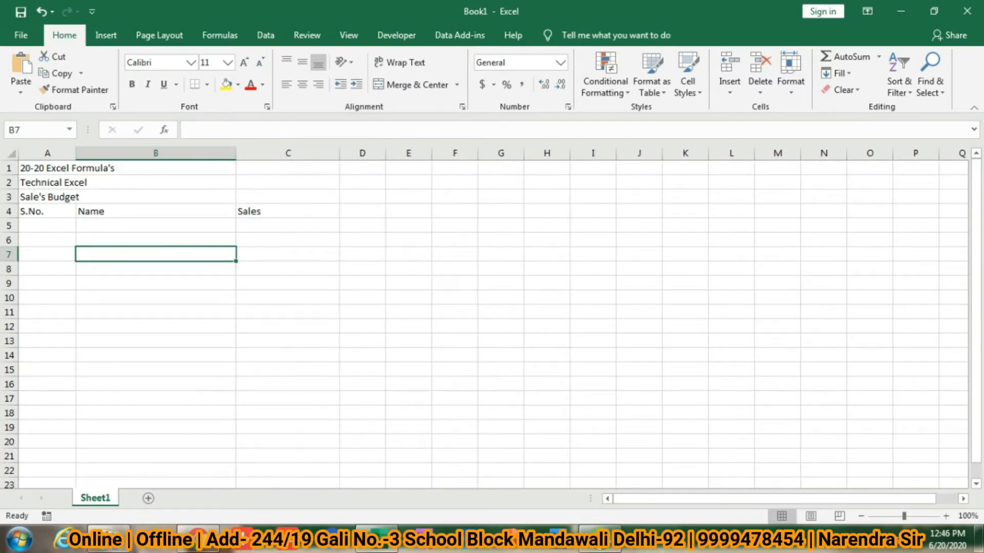
Merge and center the "20-20 Excel Formula's" title across A1:C1 and make it bold at font size 22
drag(46, 167, 287, 167)
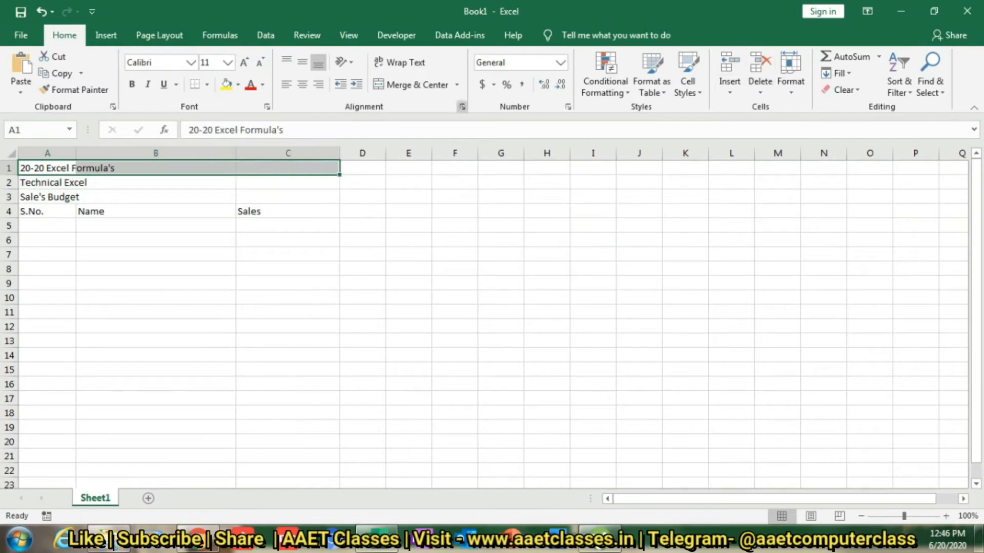
click(412, 85)
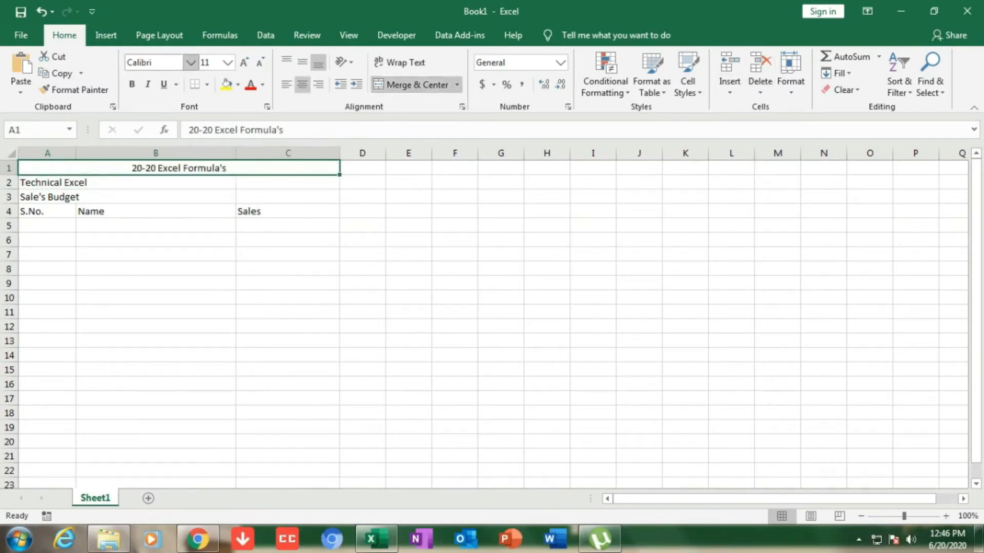
click(133, 85)
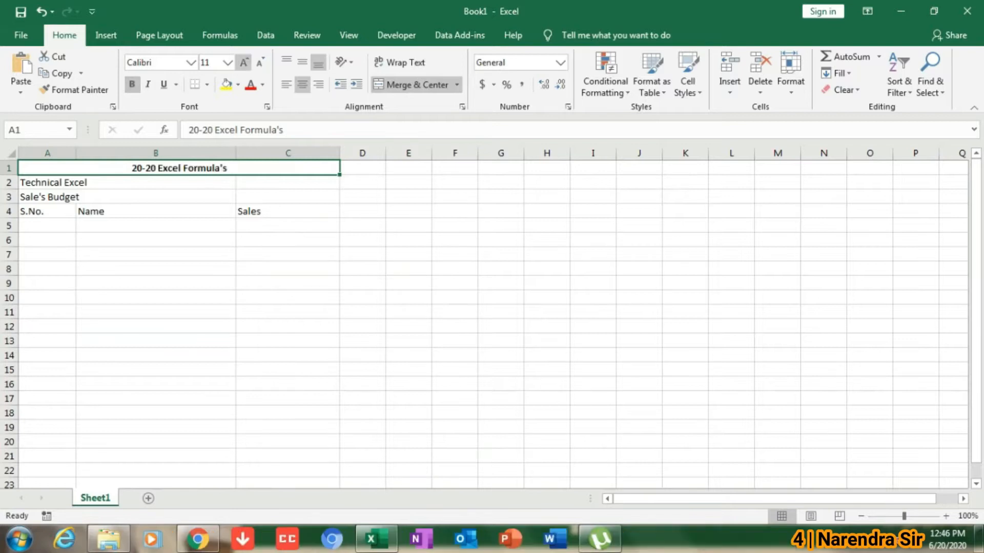
click(244, 62)
click(244, 63)
click(244, 62)
click(244, 63)
click(243, 62)
click(244, 63)
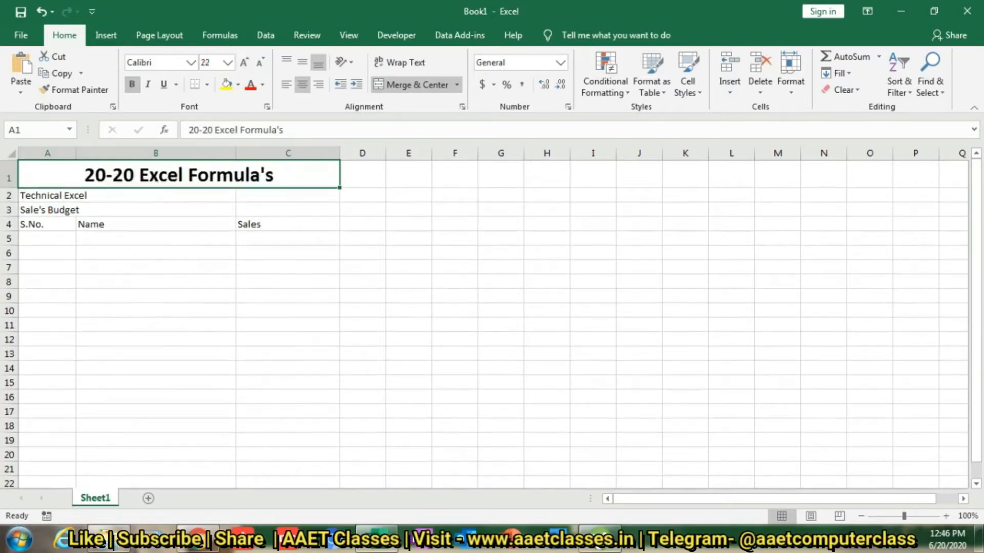
Make the "Technical Excel" line bold at font size 18 and merge and center it across A2:C2
drag(47, 196, 288, 197)
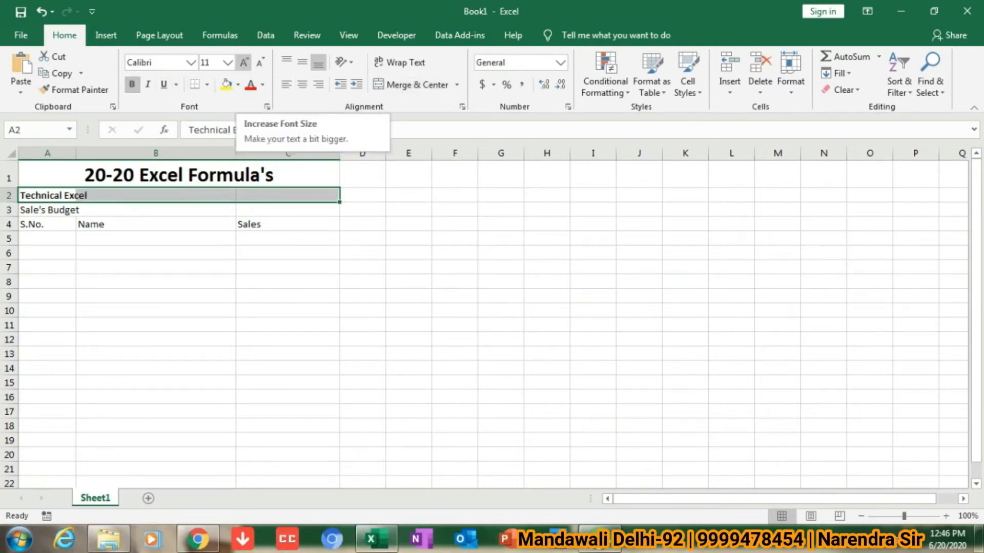
click(244, 63)
click(244, 63)
click(244, 62)
click(244, 63)
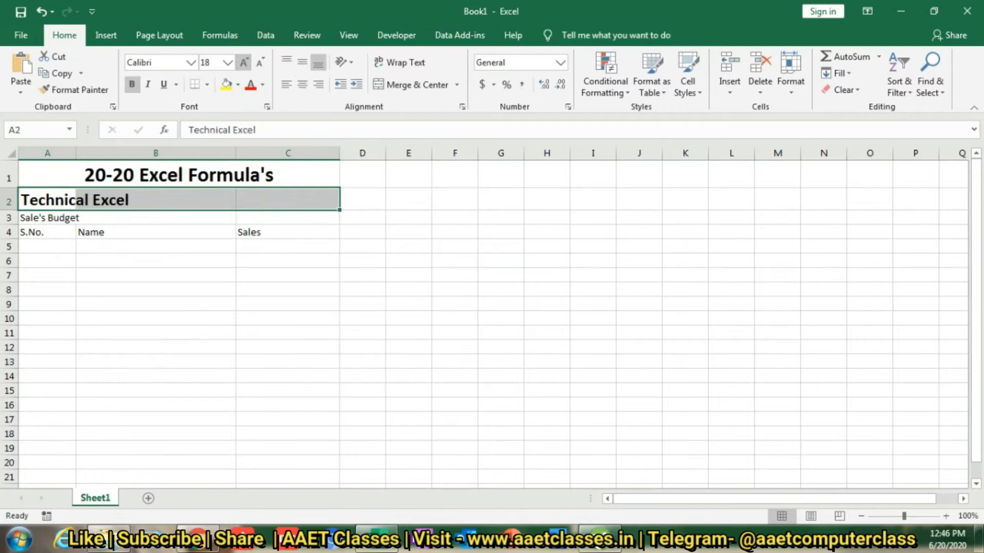
click(415, 85)
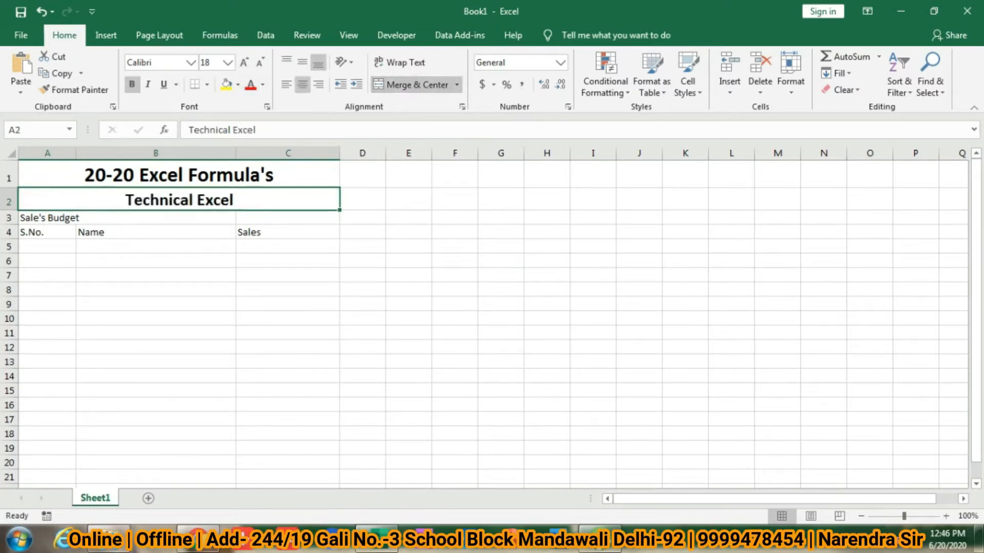
Merge and center "Sale's Budget" across A3:C3 and format it bold at font size 22
drag(48, 218, 288, 217)
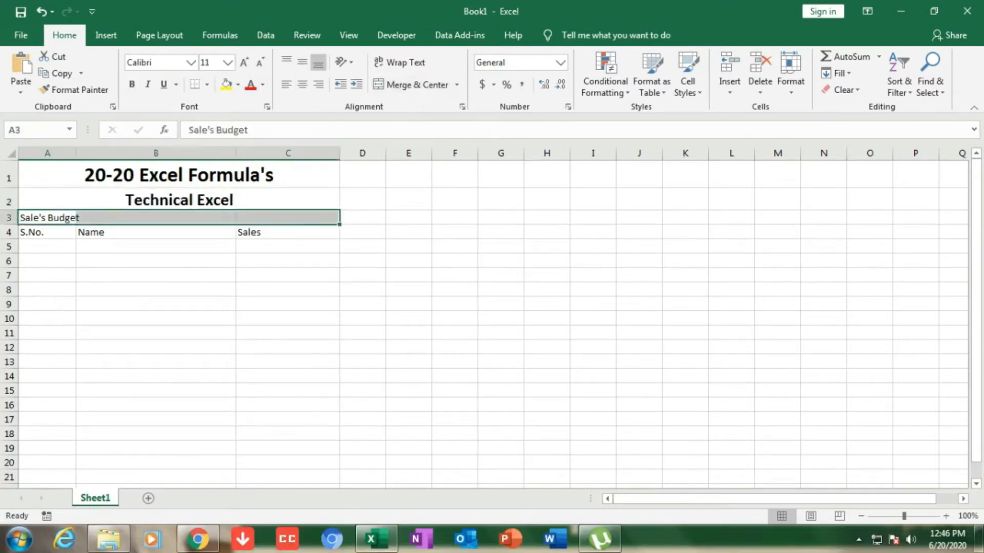
click(415, 85)
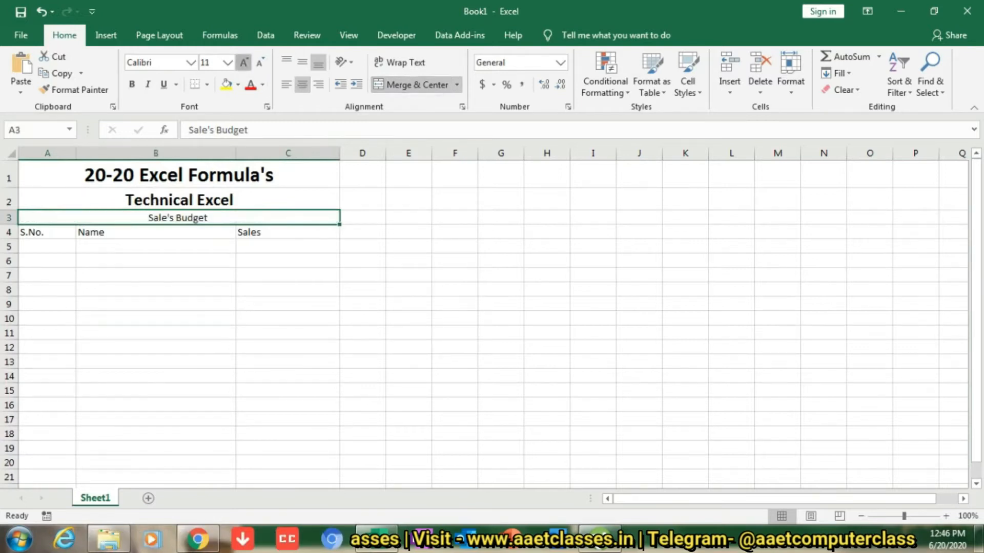
click(244, 63)
click(244, 63)
click(244, 62)
click(244, 62)
click(244, 63)
click(244, 63)
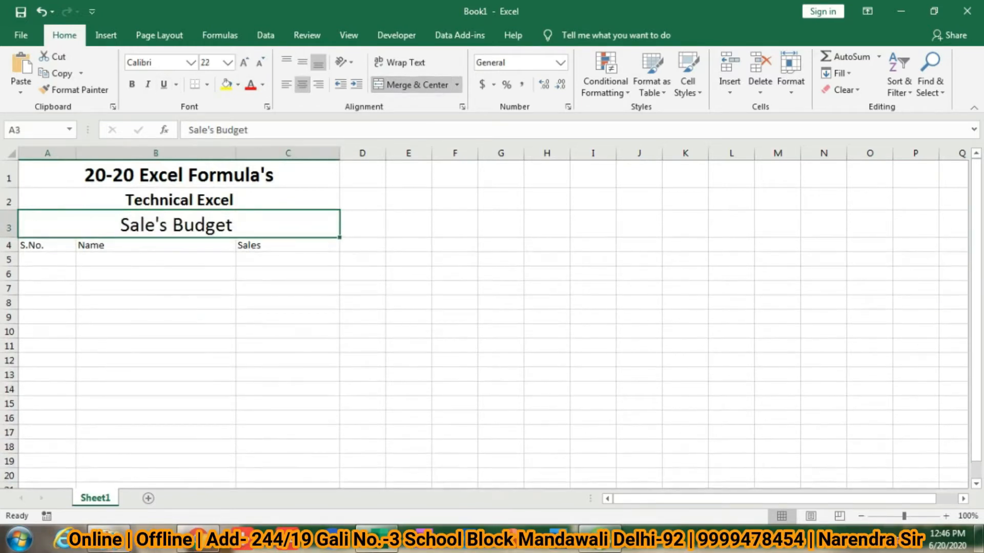
click(131, 84)
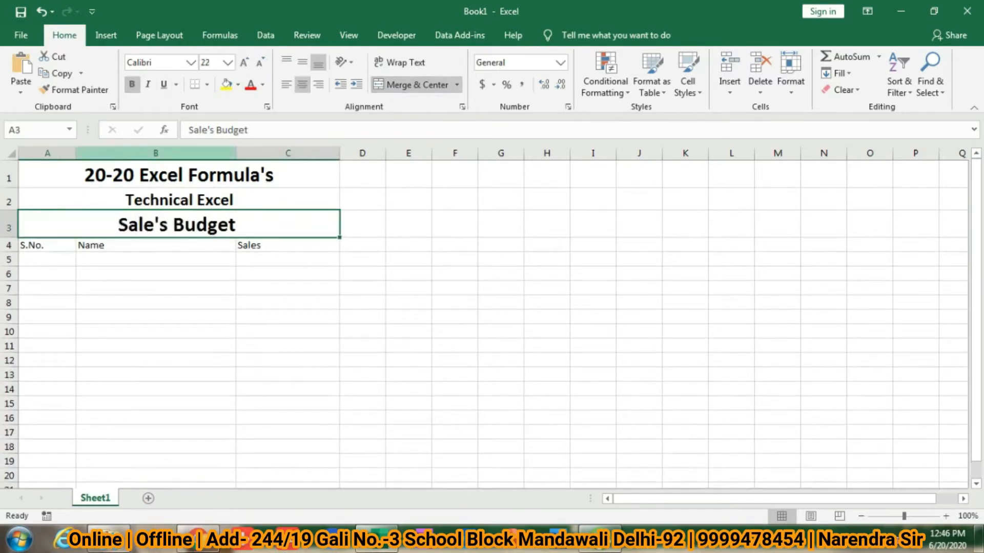
Center the S.No., Name and Sales headers in A4:C4 horizontally and align them to the middle vertically
click(47, 245)
drag(47, 245, 335, 245)
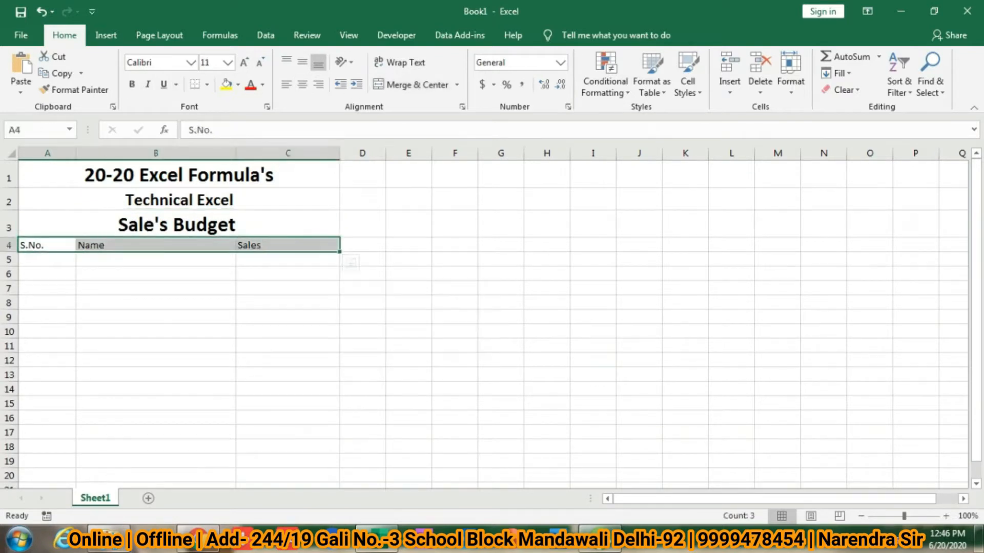
click(302, 84)
click(302, 62)
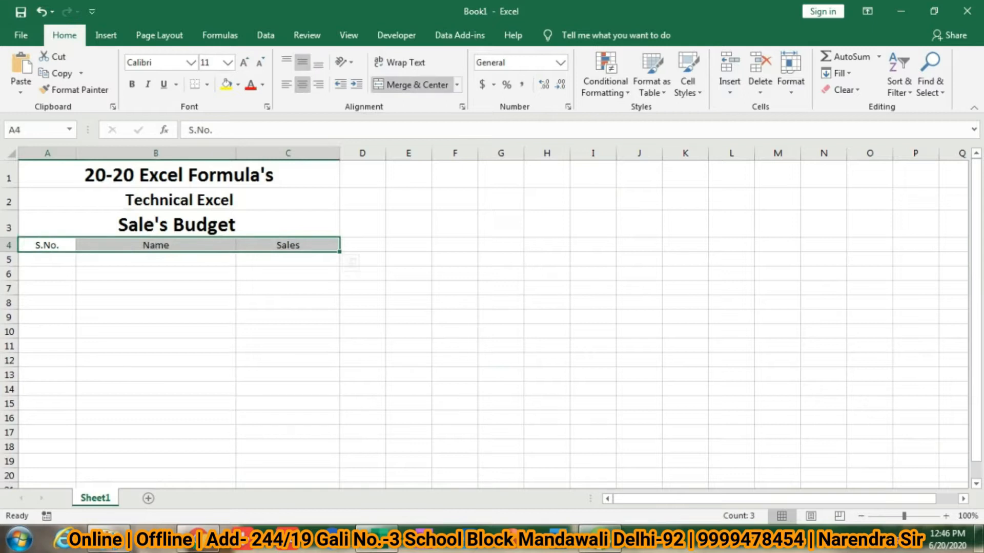
Make the S.No., Name and Sales headers in A4:C4 bold at font size 14
click(245, 62)
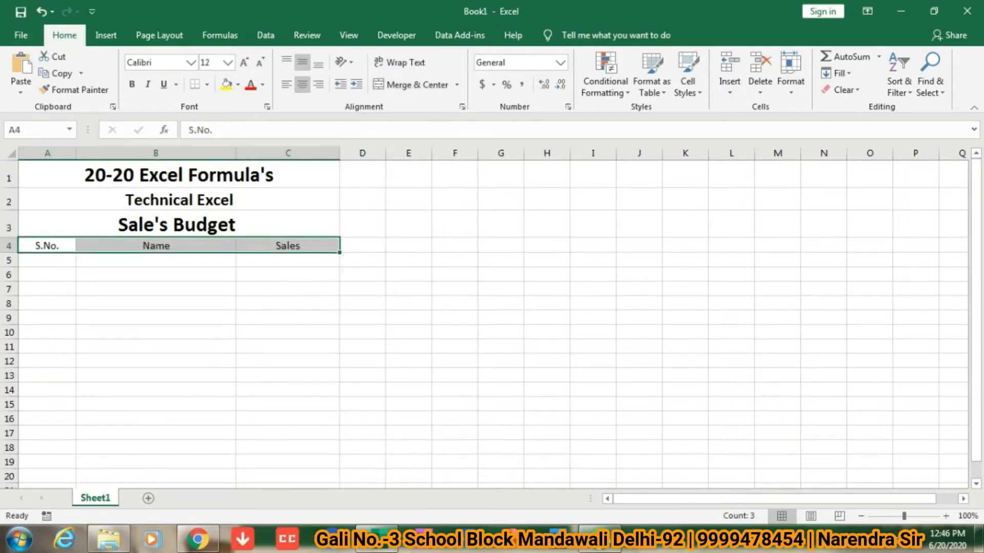
click(132, 84)
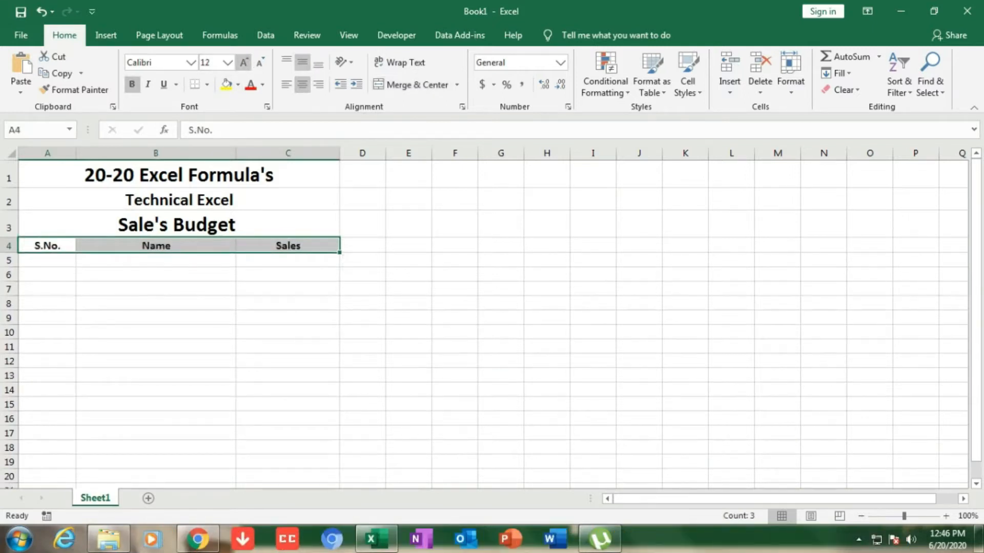
click(244, 63)
click(155, 319)
Fill the "20-20 Excel Formula's" title with light gold and the "Technical Excel" line with light green
click(179, 175)
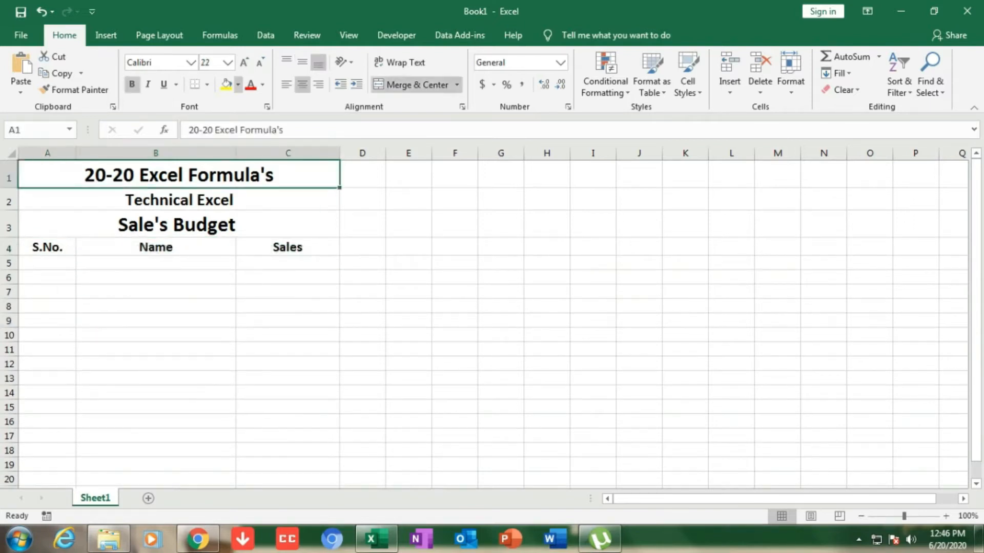
click(238, 85)
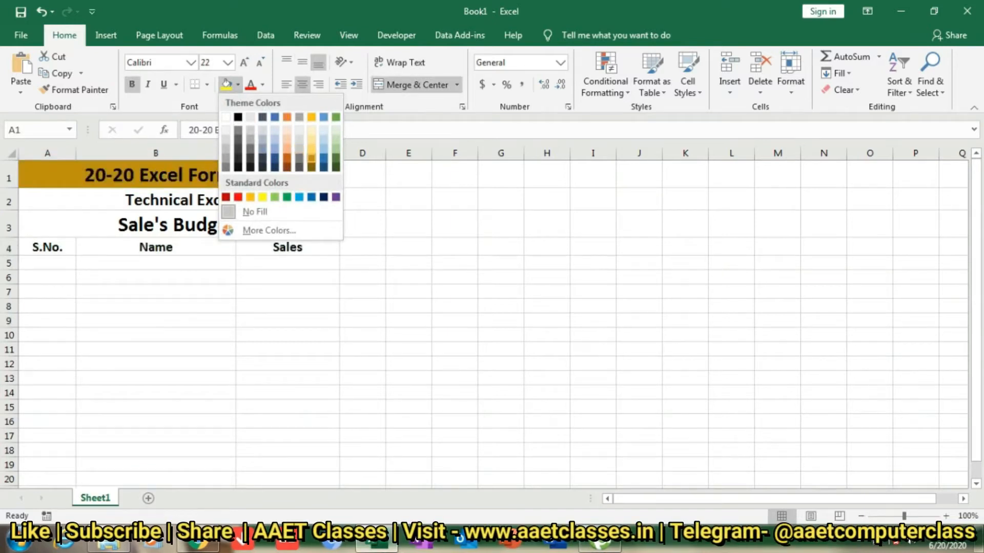
click(312, 149)
click(205, 200)
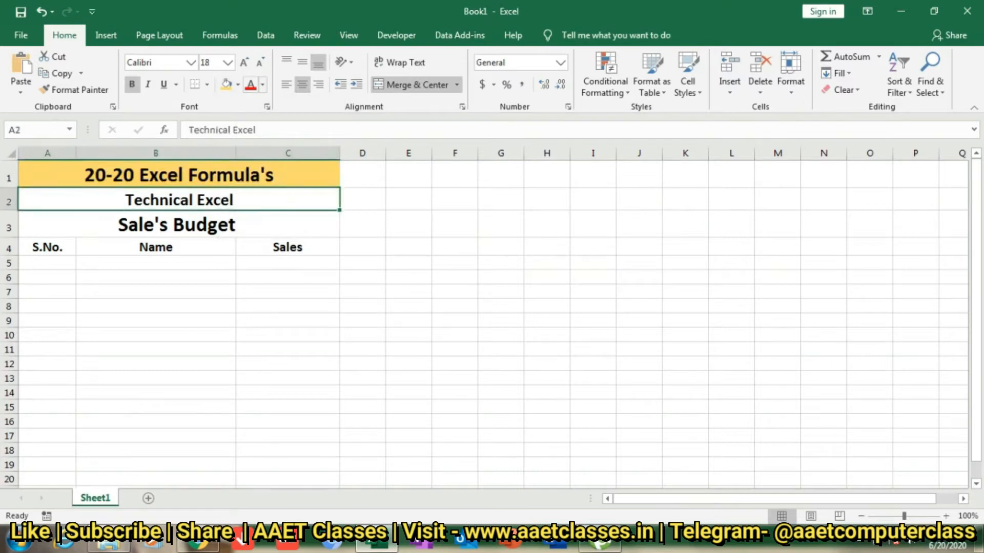
click(237, 85)
click(336, 139)
Fill the "Sale's Budget" row with light blue and the header cells A4:C4 with a medium green
click(205, 224)
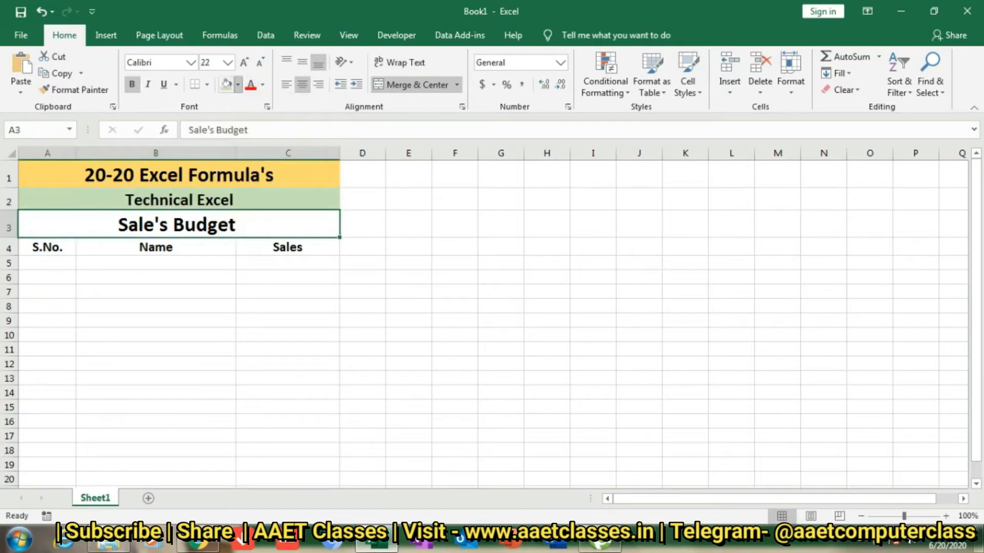
click(238, 85)
click(275, 139)
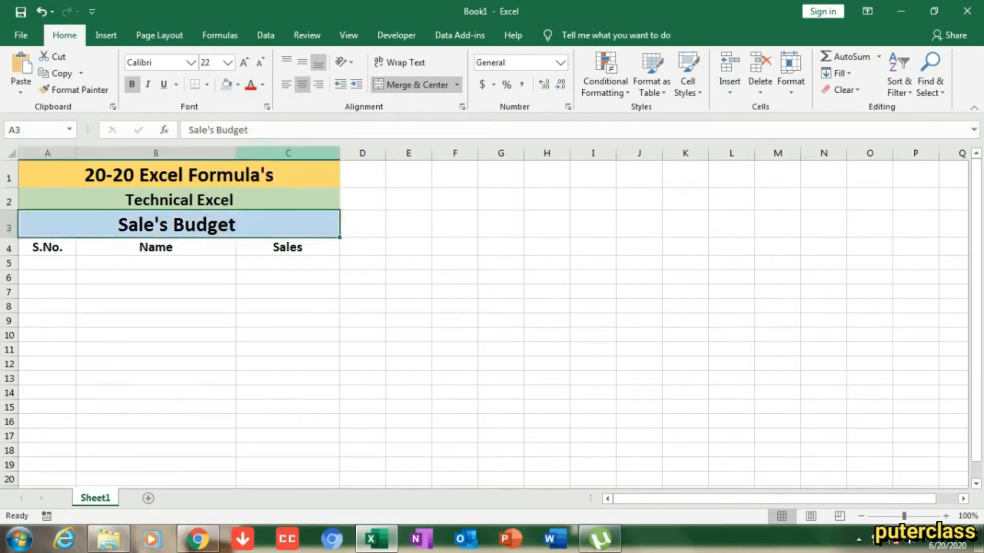
click(47, 277)
drag(47, 247, 287, 247)
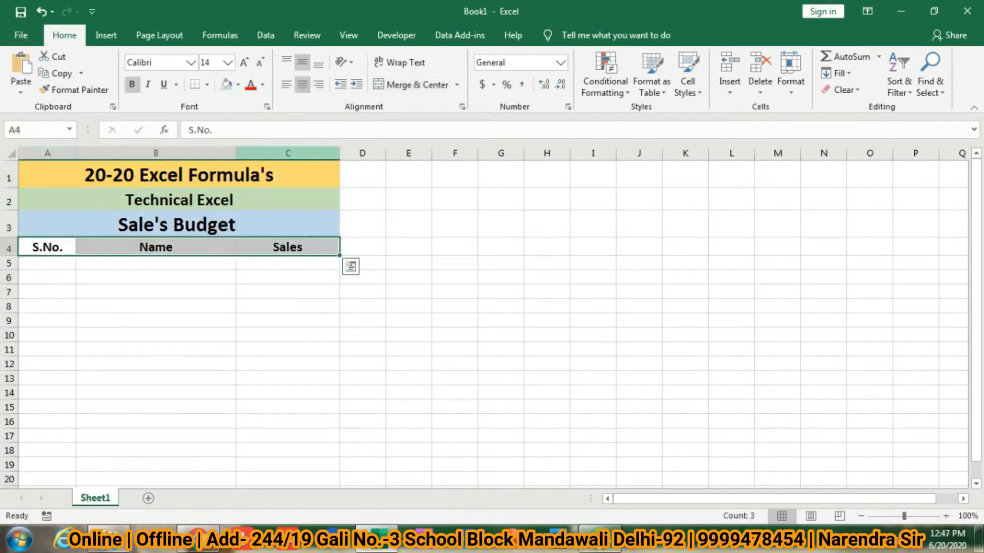
click(238, 84)
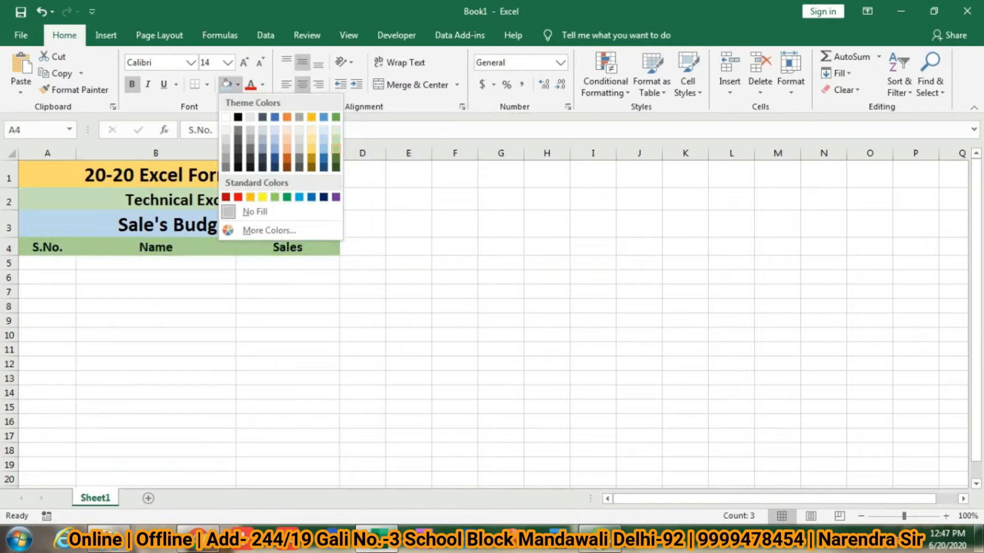
click(336, 148)
click(156, 277)
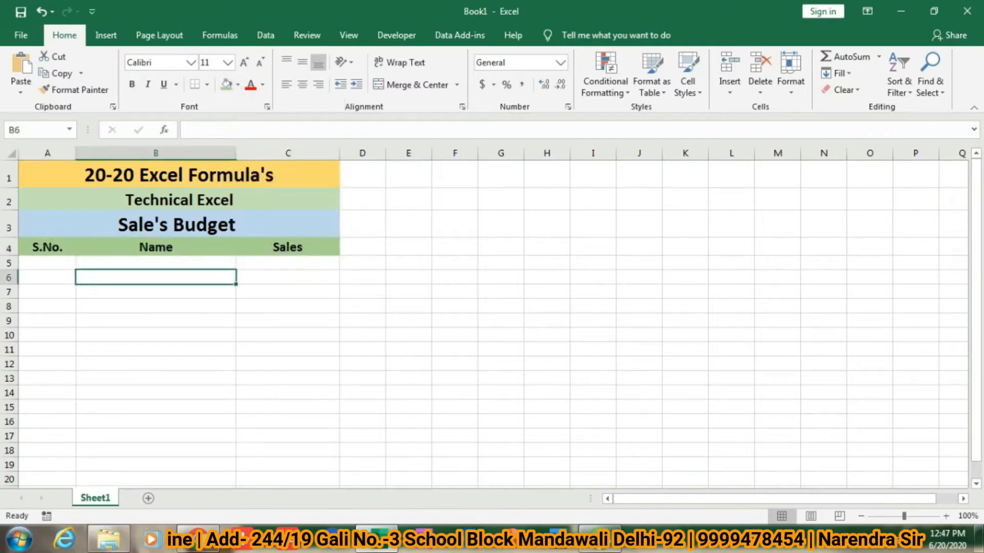
Apply all borders to the table range A1:C19
drag(179, 174, 179, 466)
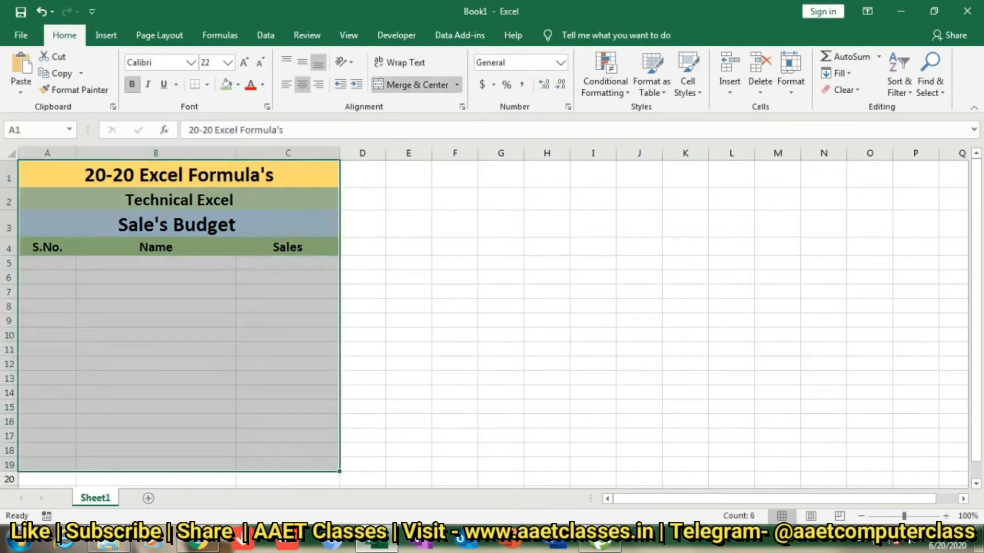
click(207, 85)
click(241, 204)
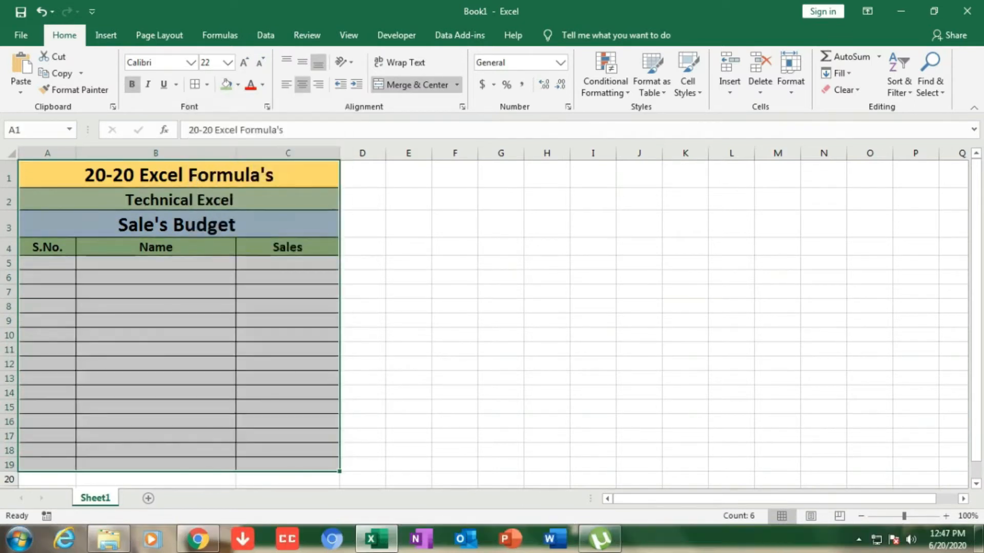
click(155, 292)
Set the row height of the empty table rows 5 to 19 to 20
drag(47, 263, 333, 467)
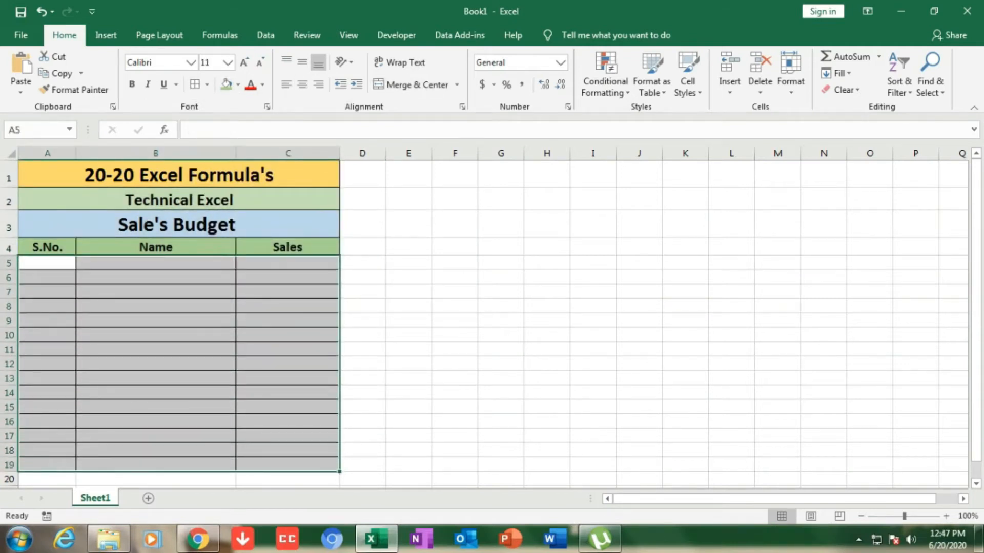
click(790, 77)
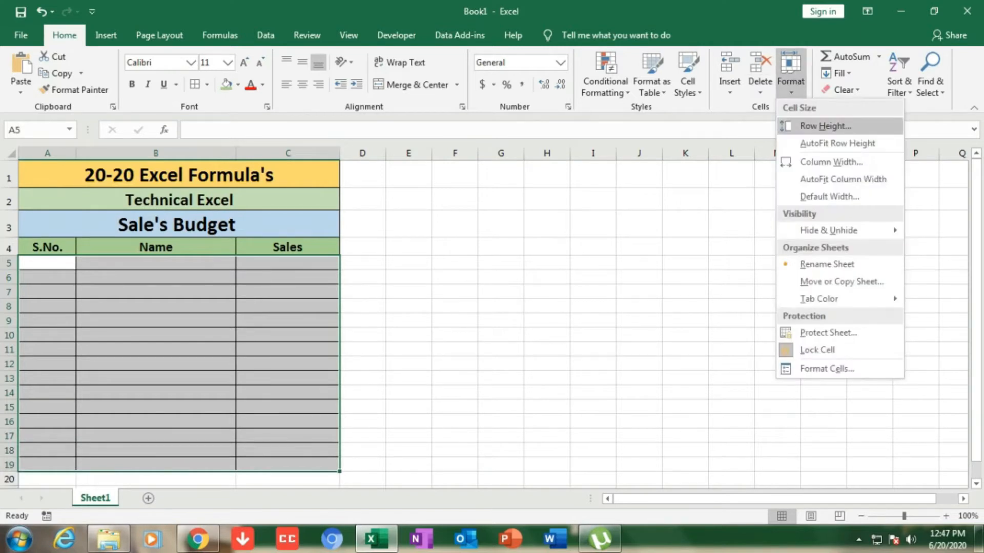
click(825, 125)
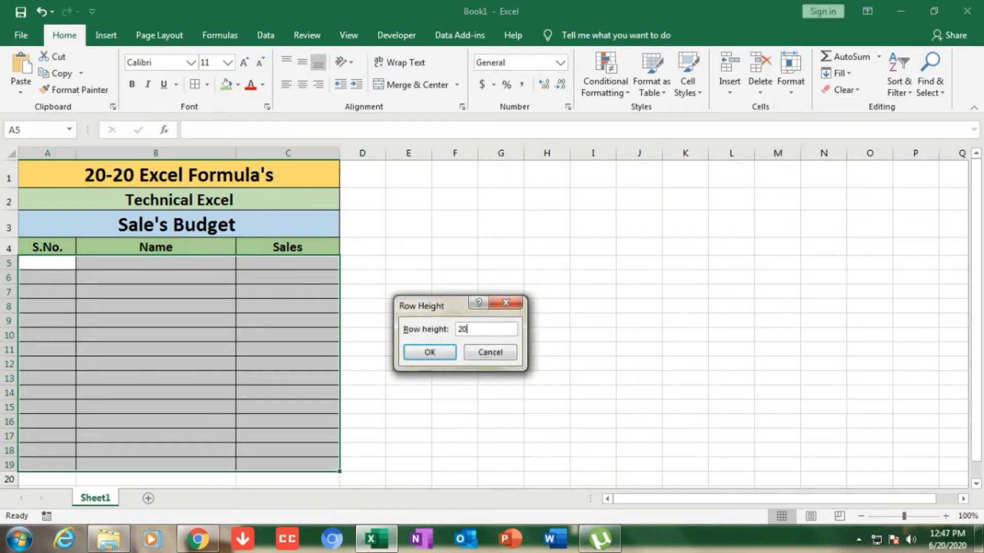
key(Return)
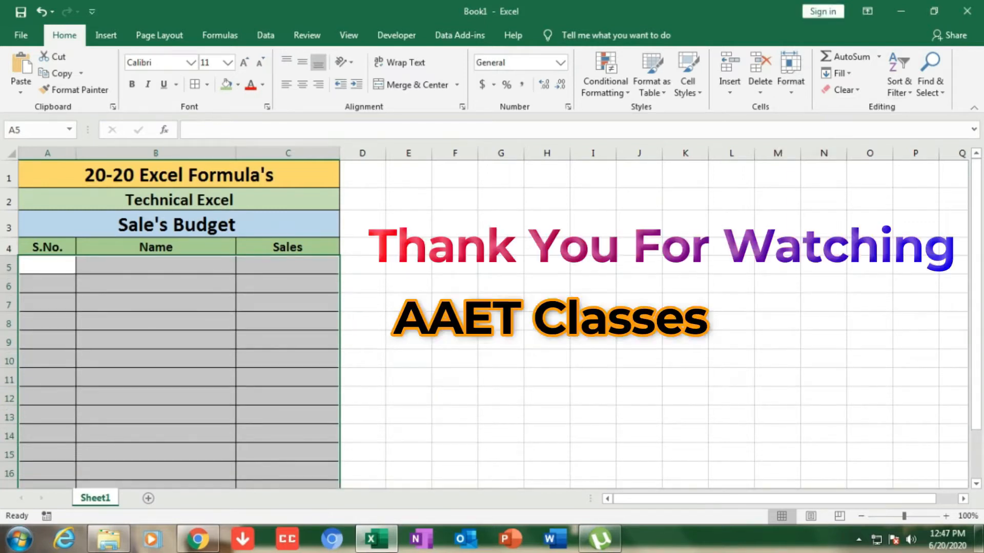
click(685, 199)
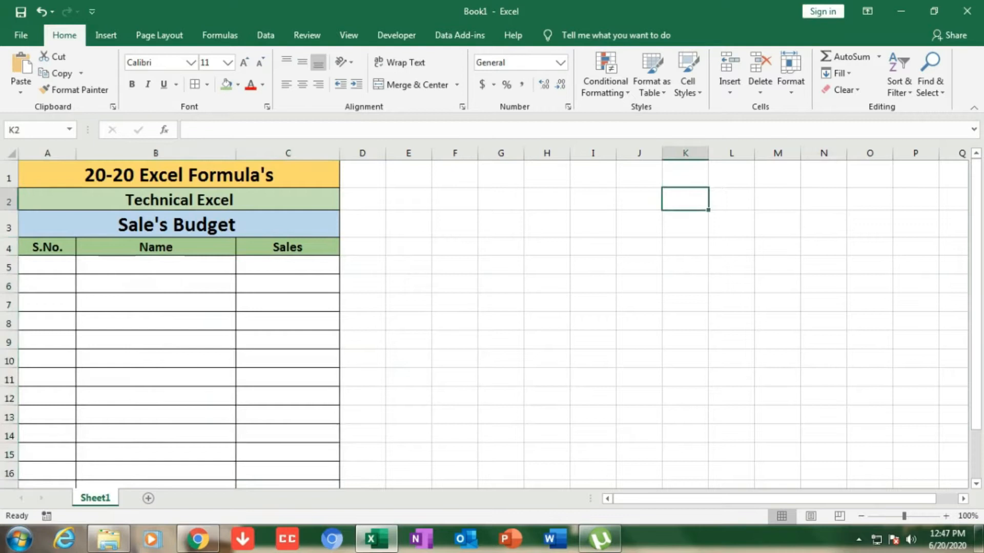
Enter 1 and 2 in A5:A6 and extend the serial number series down to A19
click(47, 265)
text(1)
key(Return)
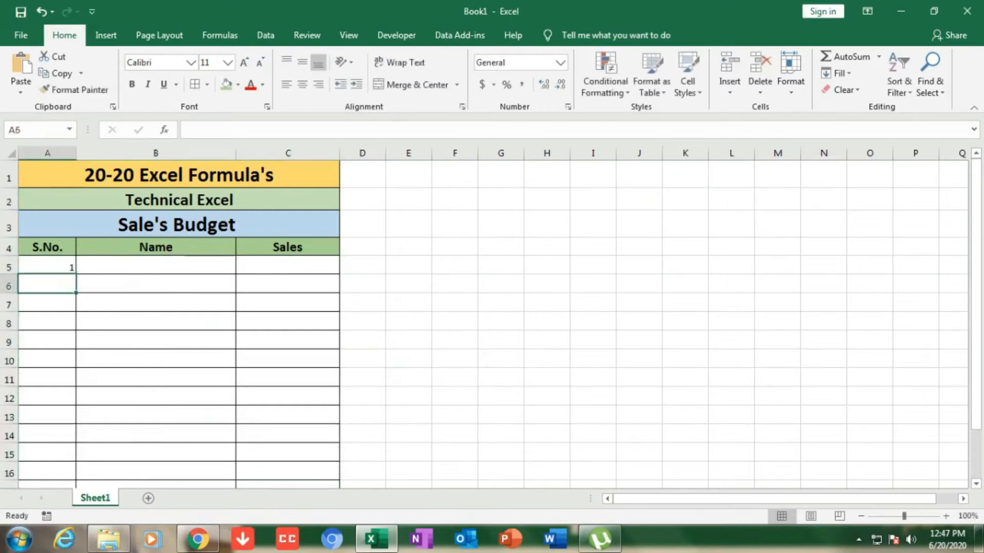
text(2)
key(Return)
drag(47, 265, 76, 425)
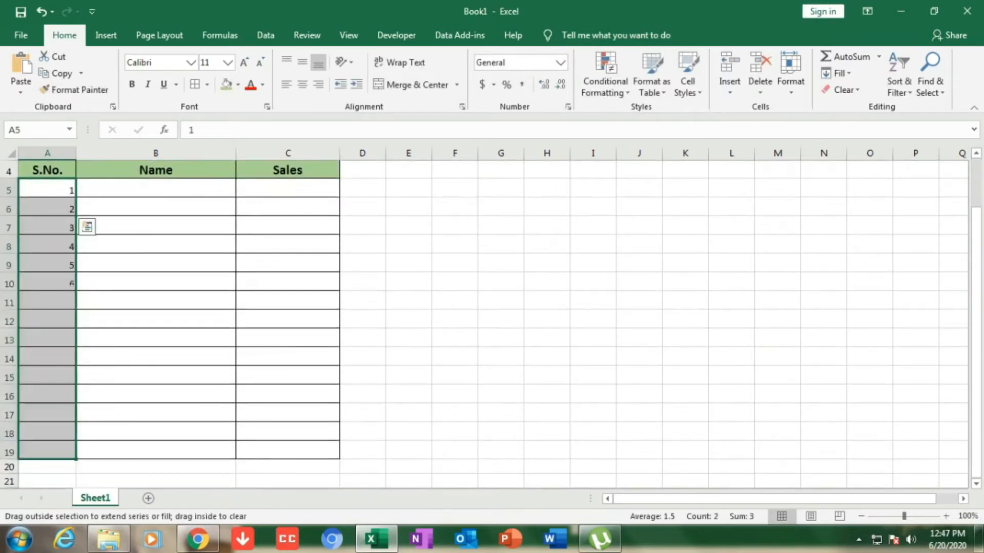
click(454, 396)
scroll(455, 396, up, 1)
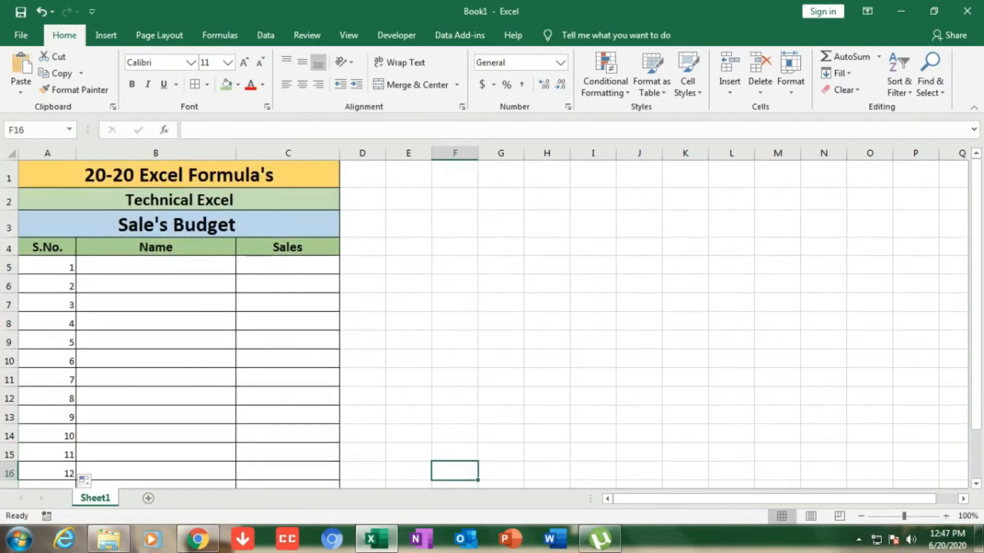
Enter the first five people's names in the Name column, cells B5:B9
click(156, 266)
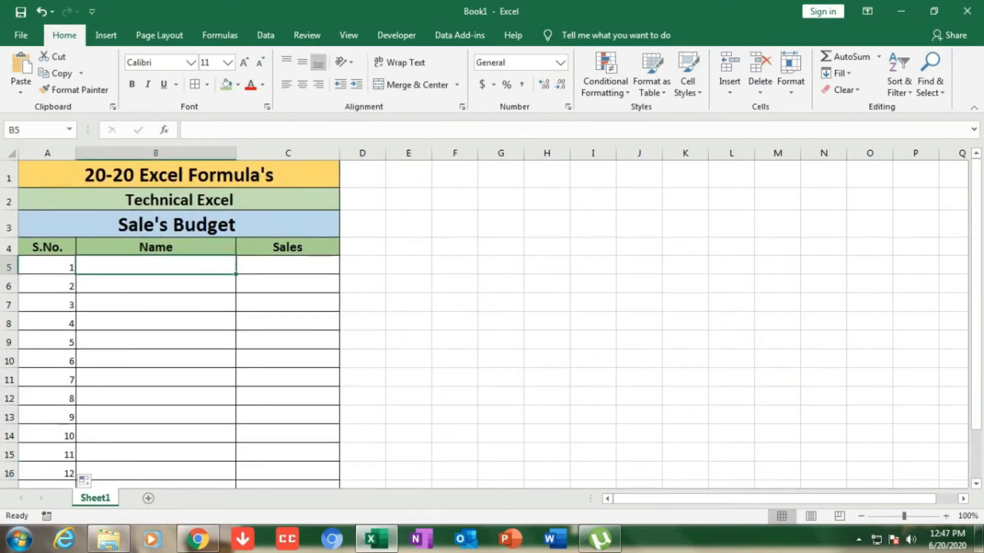
text(mohan)
key(Return)
text(soha)
key(Return)
text(s)
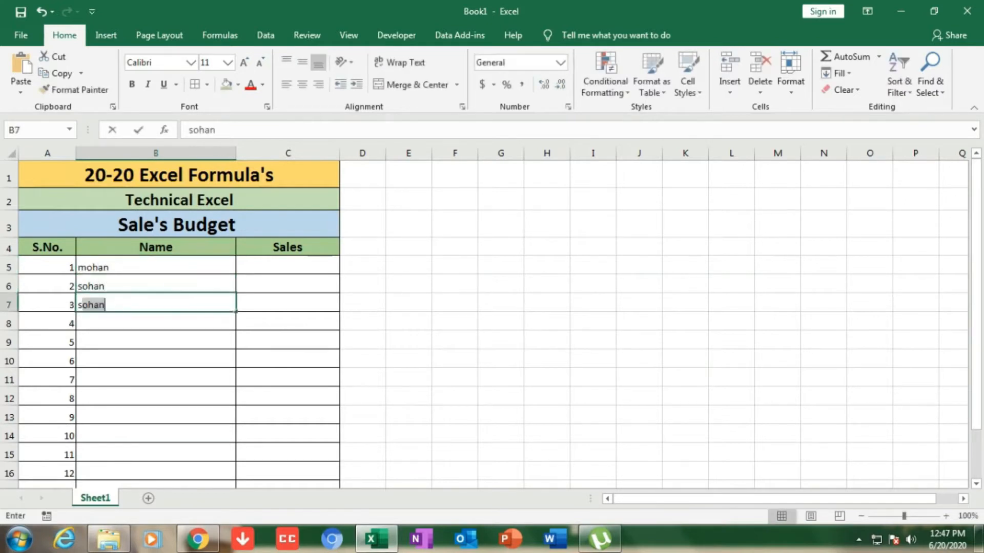
text(uresh)
key(Return)
text(kunal)
key(Return)
text(mohit)
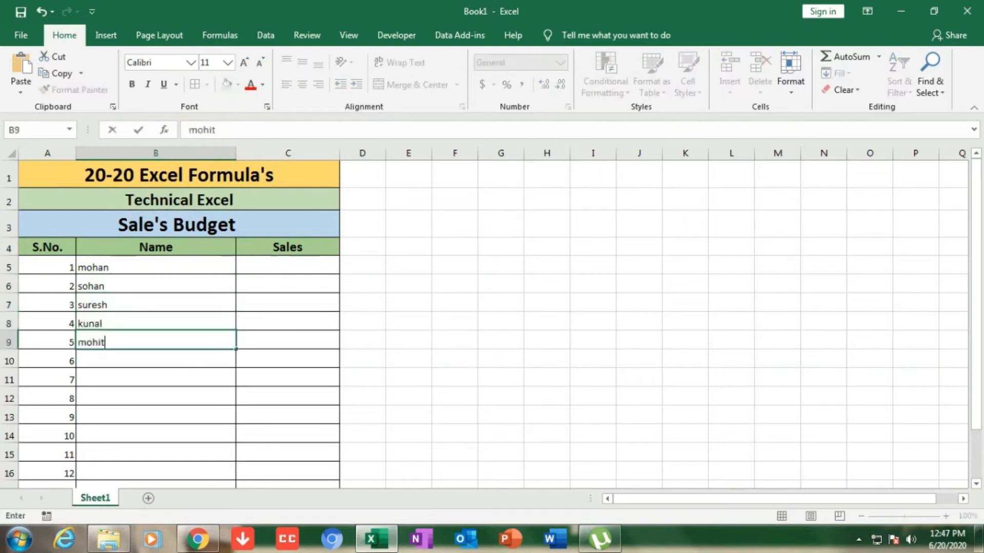
key(Return)
Enter three more people's names in the Name column, cells B10:B12
text(rohit)
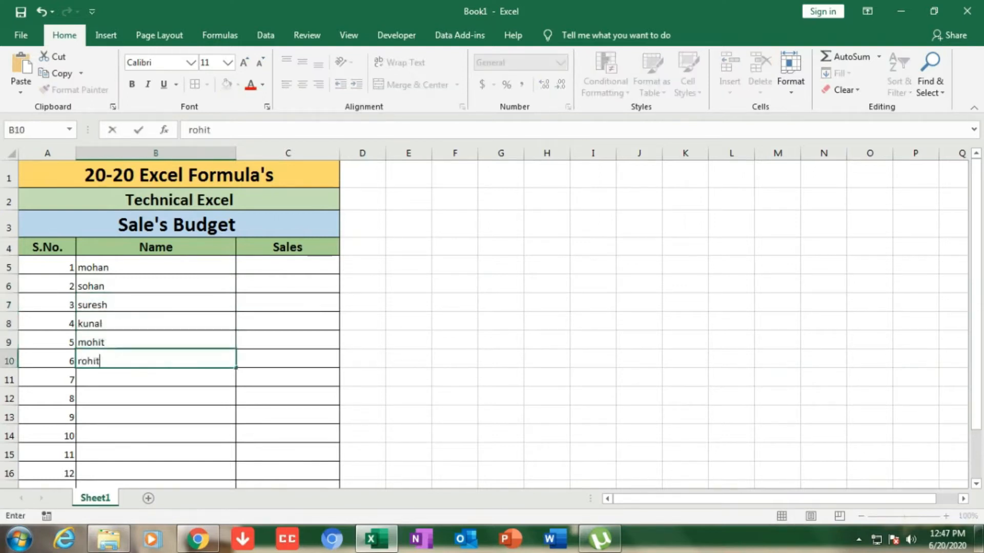
key(Return)
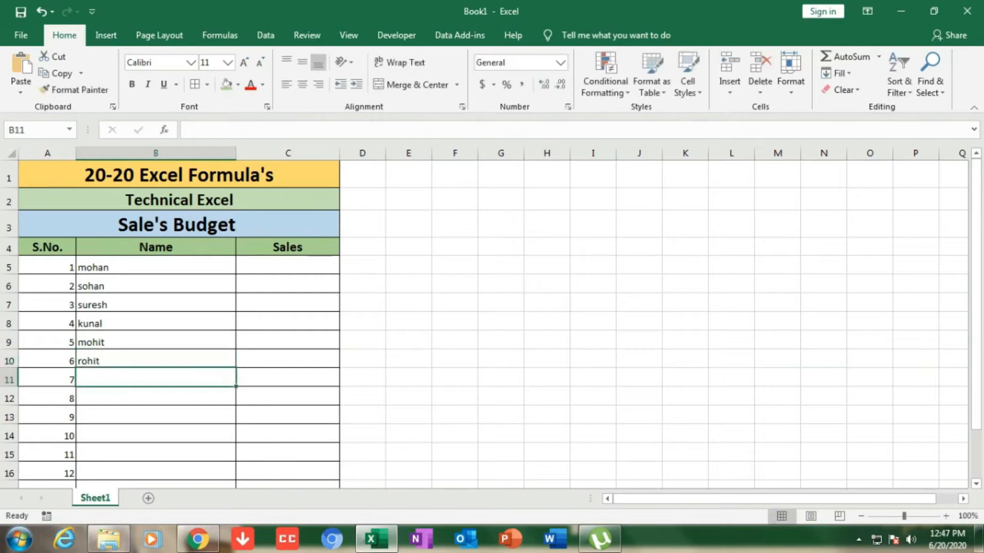
text(nisha)
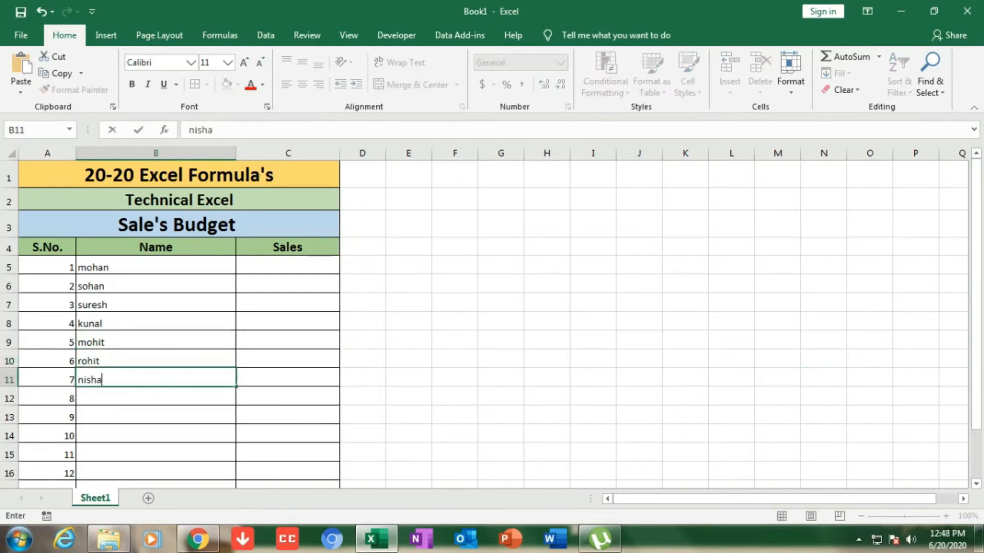
key(Return)
key(Return)
key(Up)
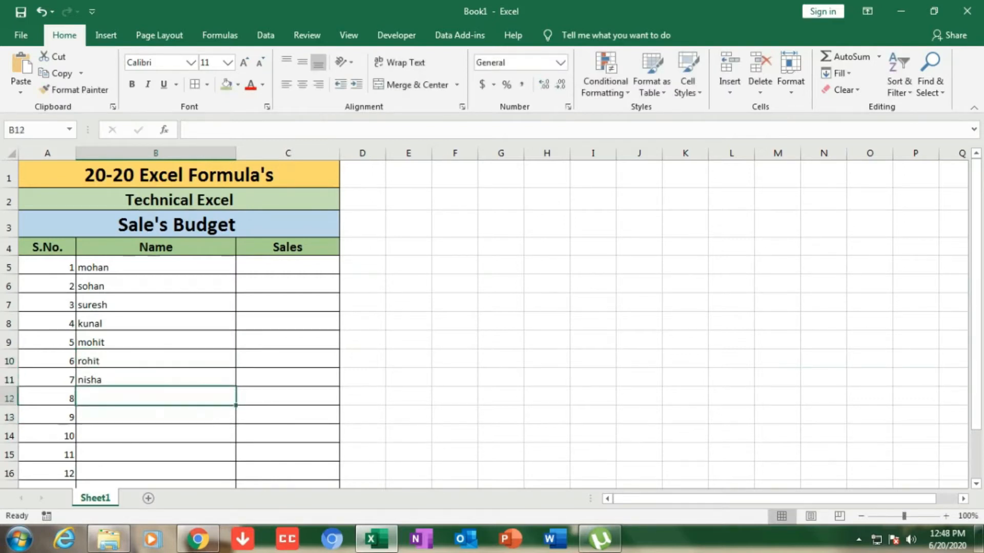
text(garu)
key(BackSpace)
key(BackSpace)
key(BackSpace)
key(BackSpace)
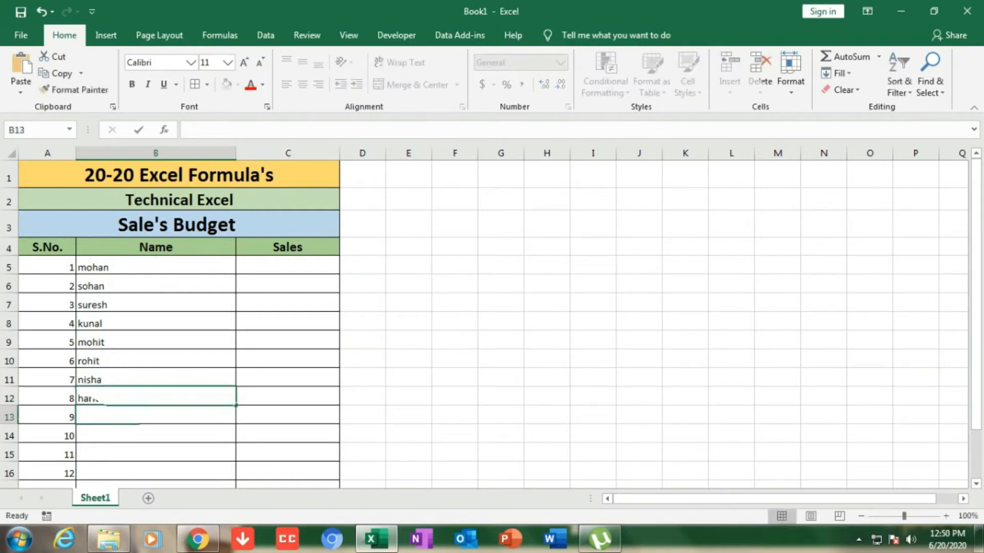
key(Return)
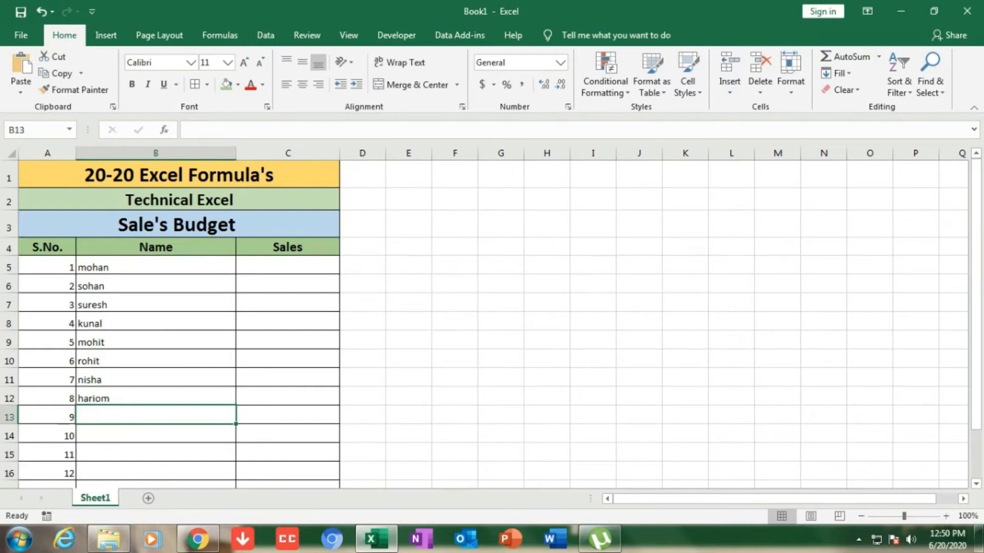
Change the Sales header in C4 to "Sales Amount"
click(287, 265)
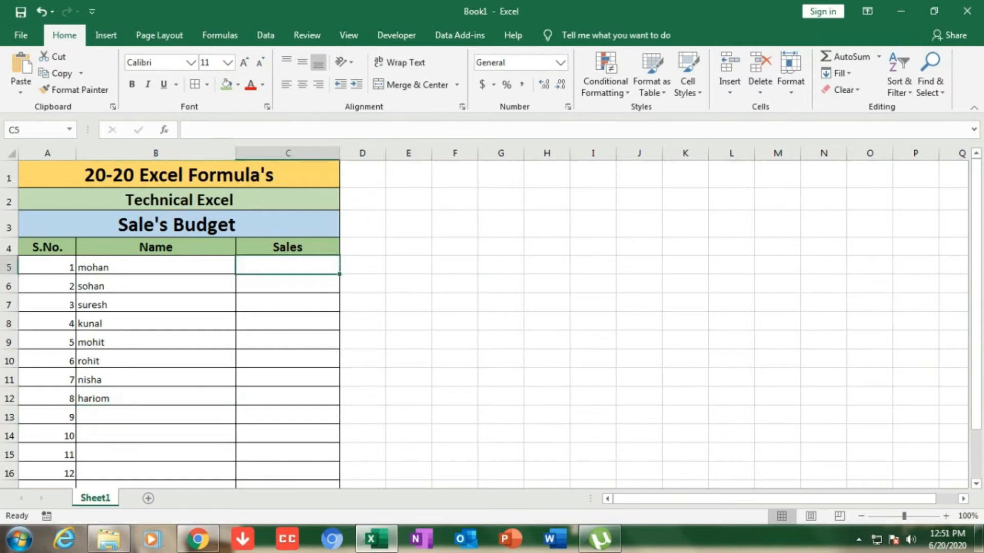
double_click(307, 248)
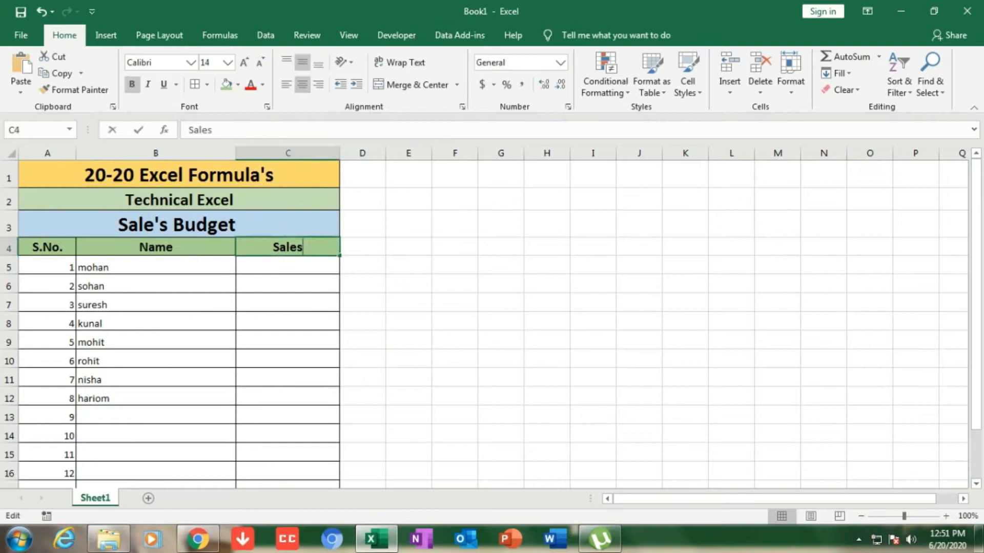
text(Amoutn)
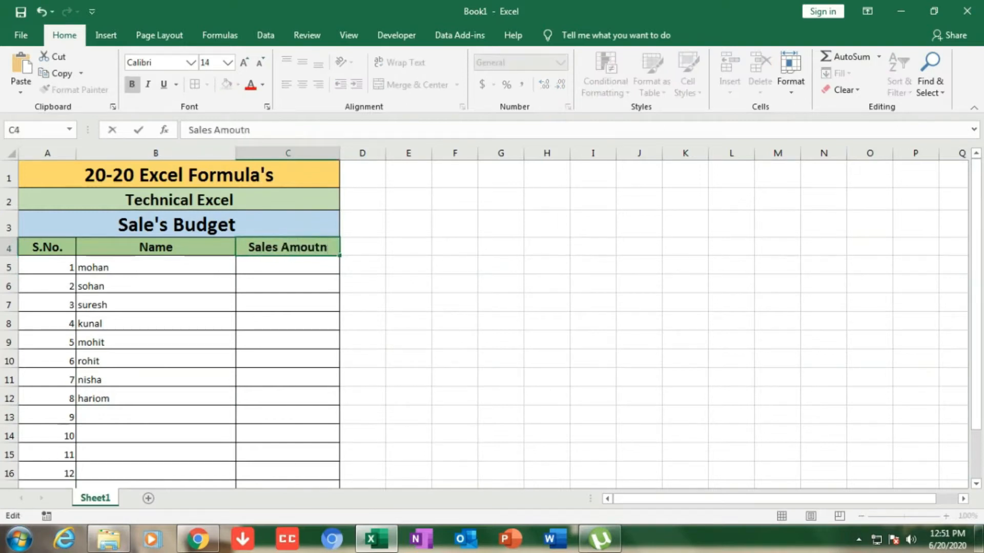
text(==)
key(BackSpace)
key(BackSpace)
key(BackSpace)
key(BackSpace)
text(nt)
key(Return)
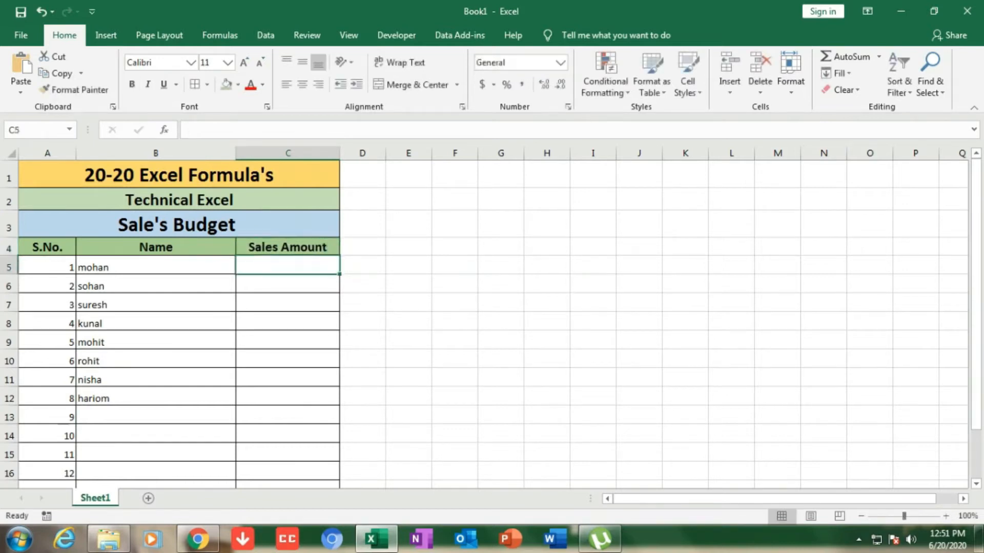
Enter 10000 and 20000 in C5:C6 and accept the Flash Fill suggestion for the rest of the Sales Amount column
text(10000)
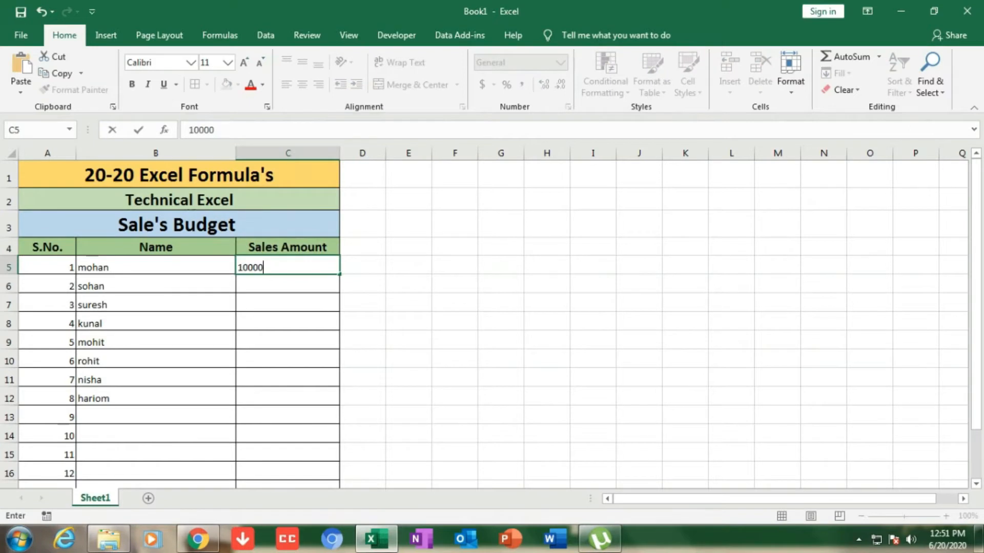
key(Return)
text(20000)
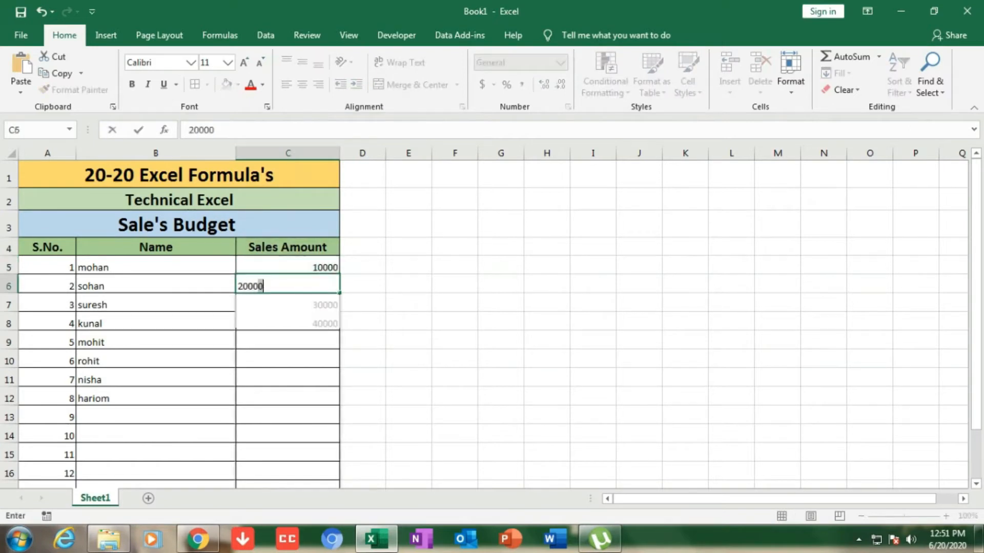
key(Return)
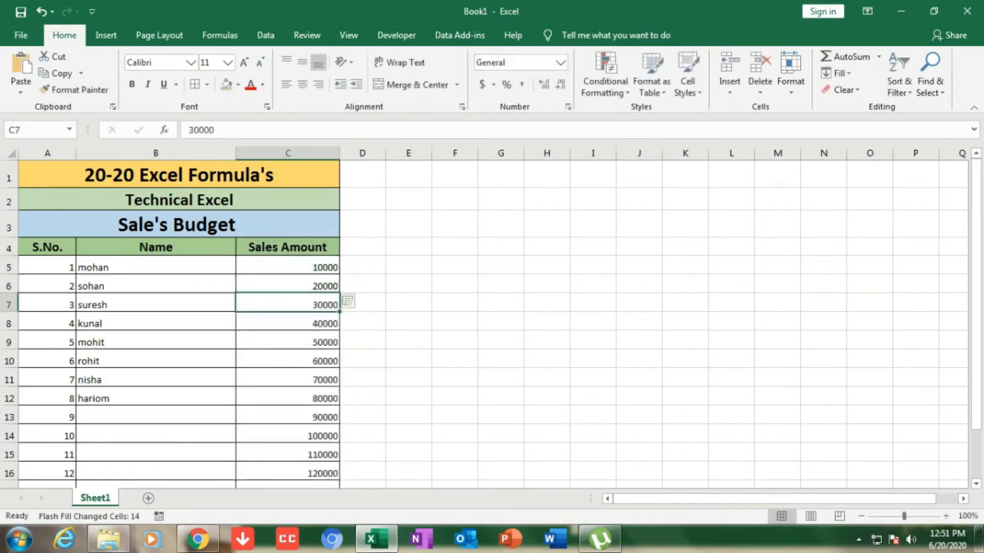
click(408, 284)
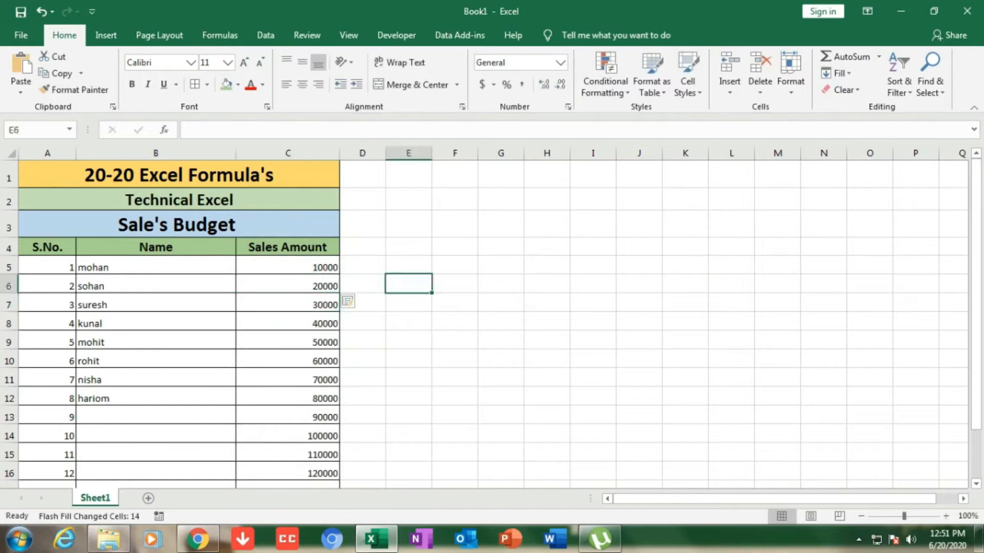
Clear the sales amounts from C13:C16, beside the rows without names
drag(297, 417, 297, 472)
key(Delete)
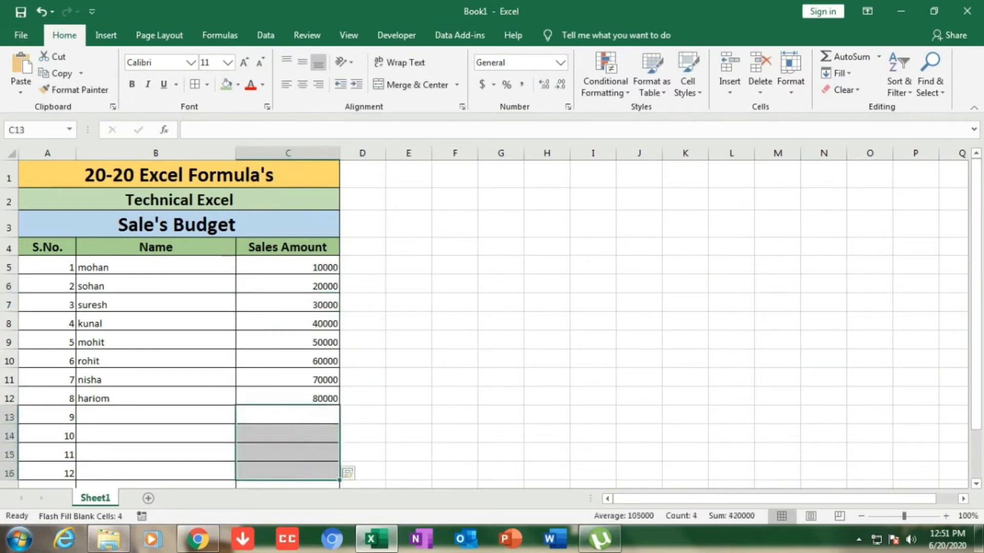
click(501, 415)
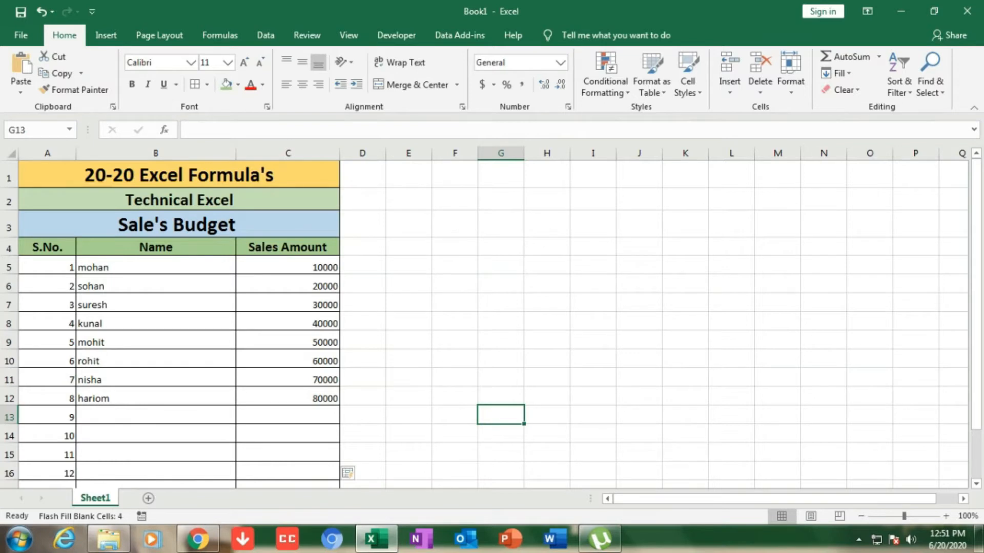
Enter the formula =SUM(C5:C12) in G3 to total the sales amounts
click(500, 225)
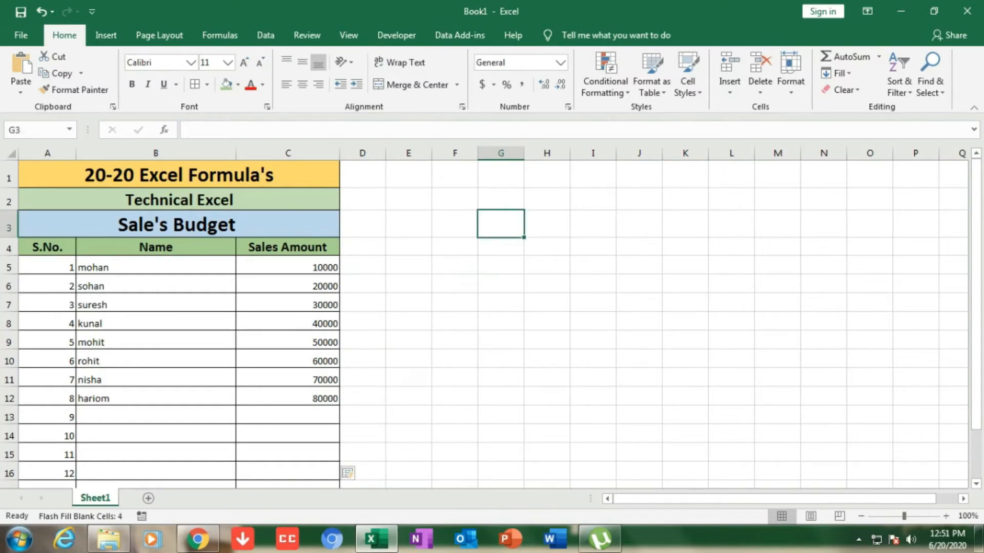
text(=s)
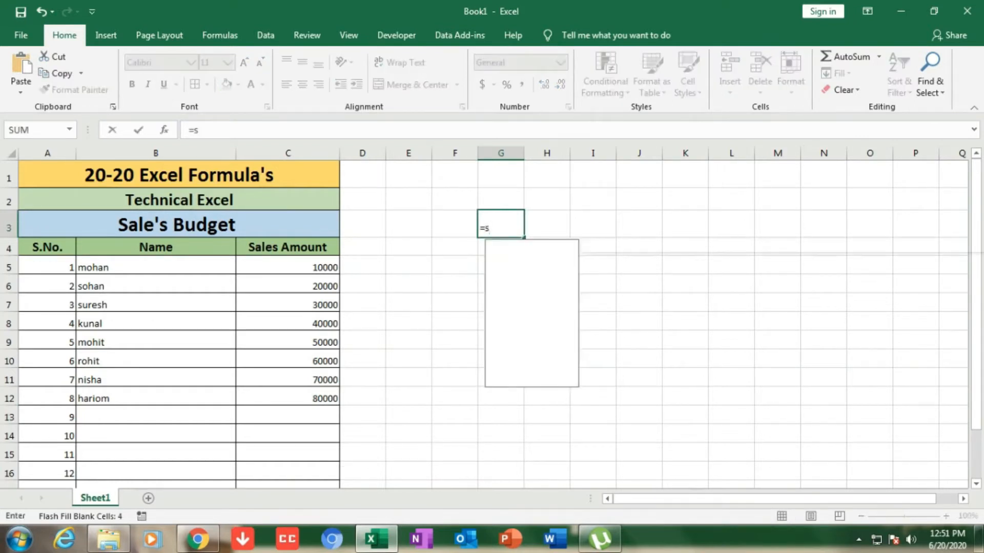
text(umum)
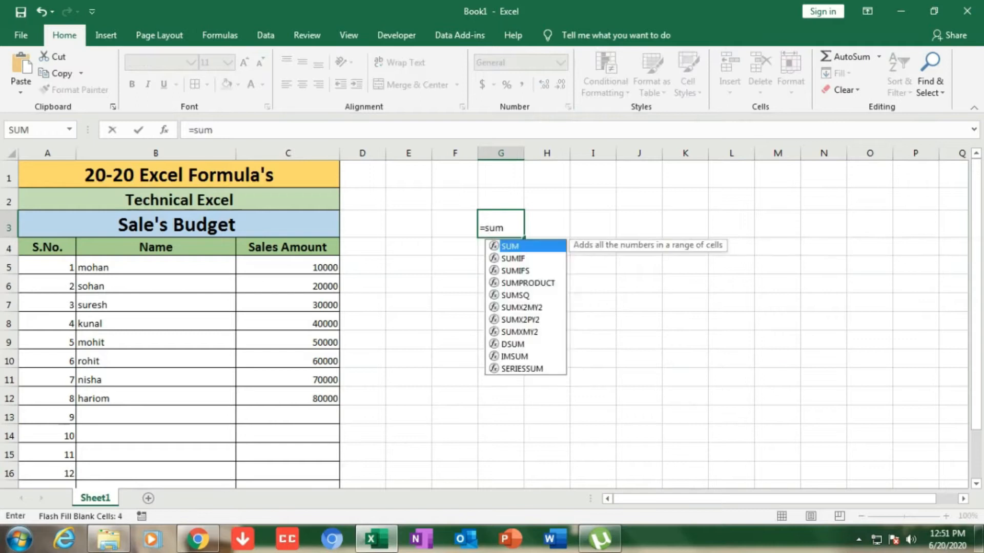
key(BackSpace)
key(BackSpace)
key(BackSpace)
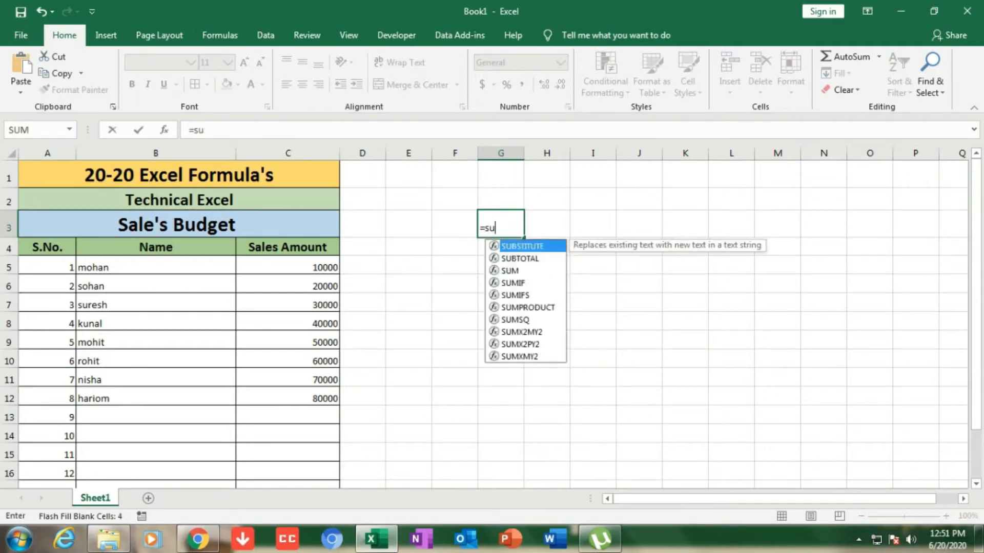
text(m)
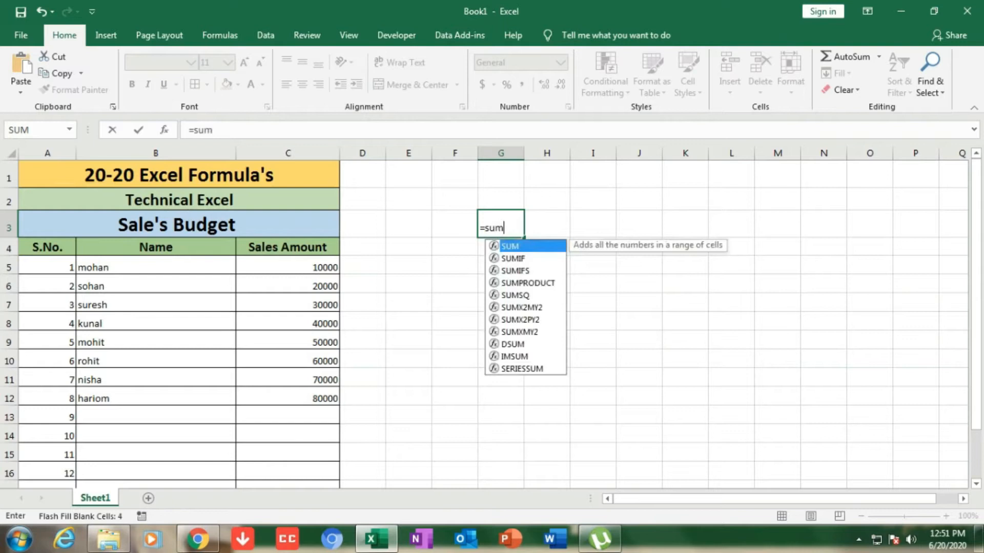
text(()
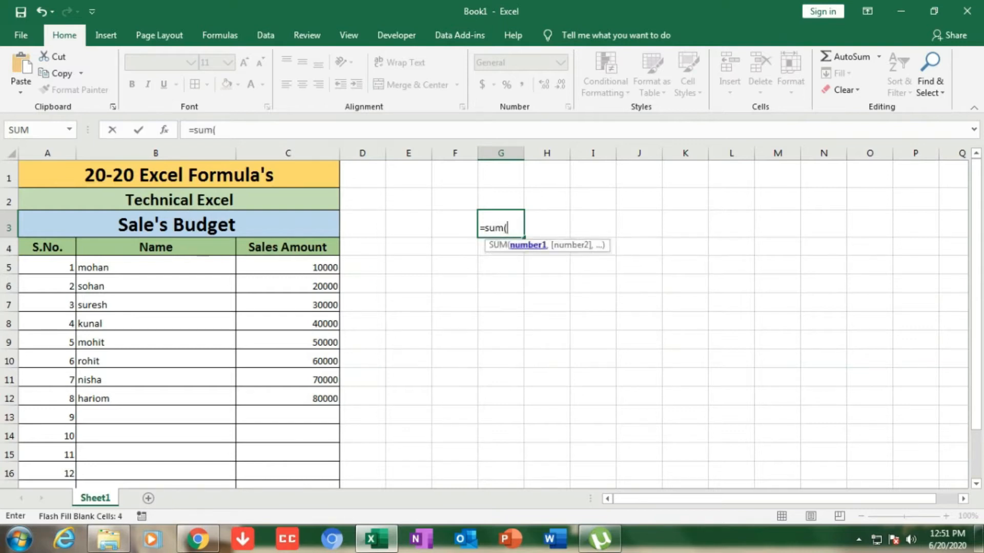
drag(287, 267, 287, 398)
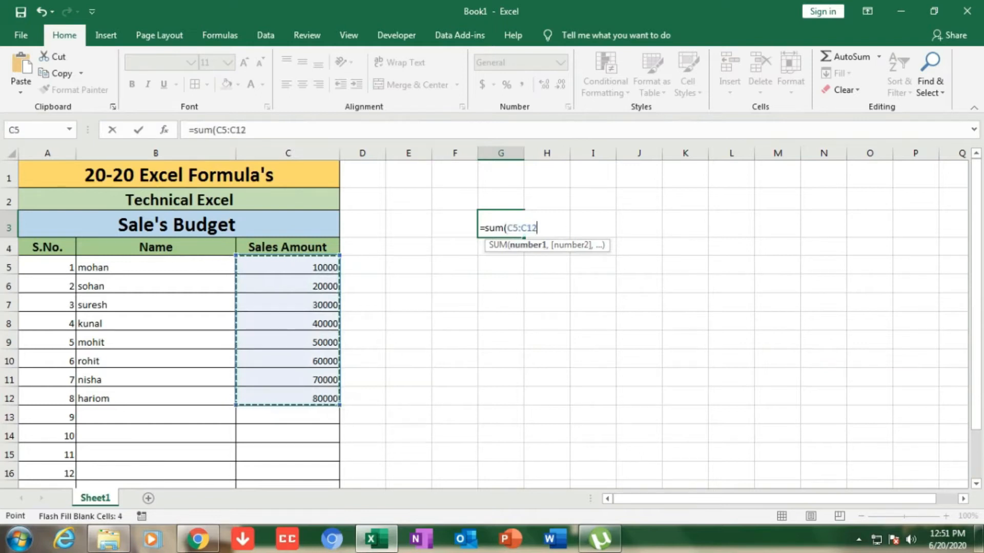
text())
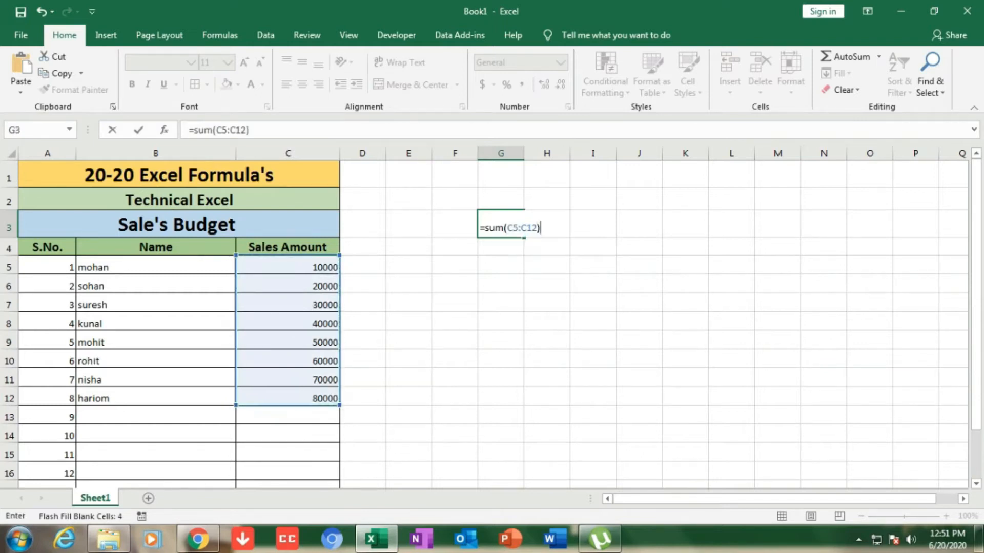
key(Return)
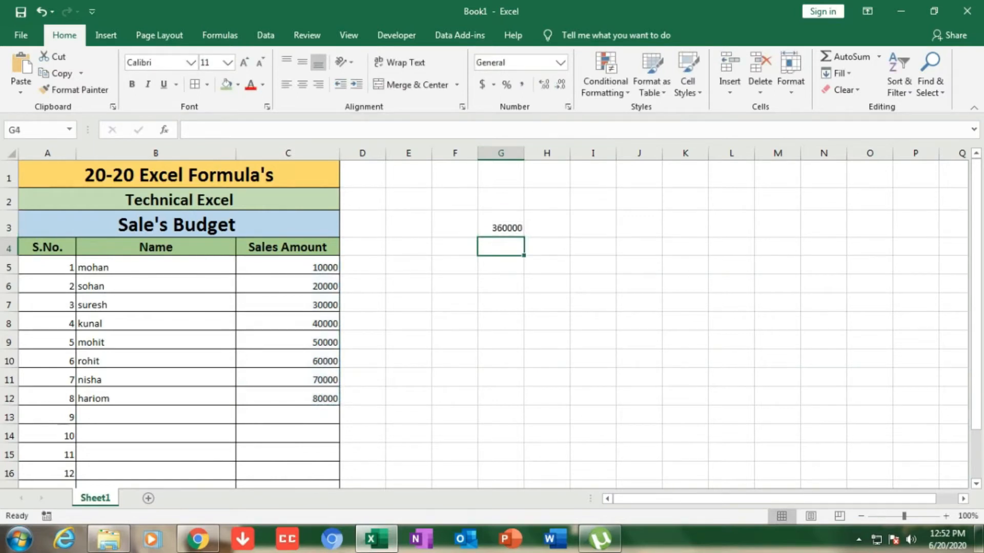
Make cell G3 bold at font size 20 and widen column G to about twice its width
click(501, 224)
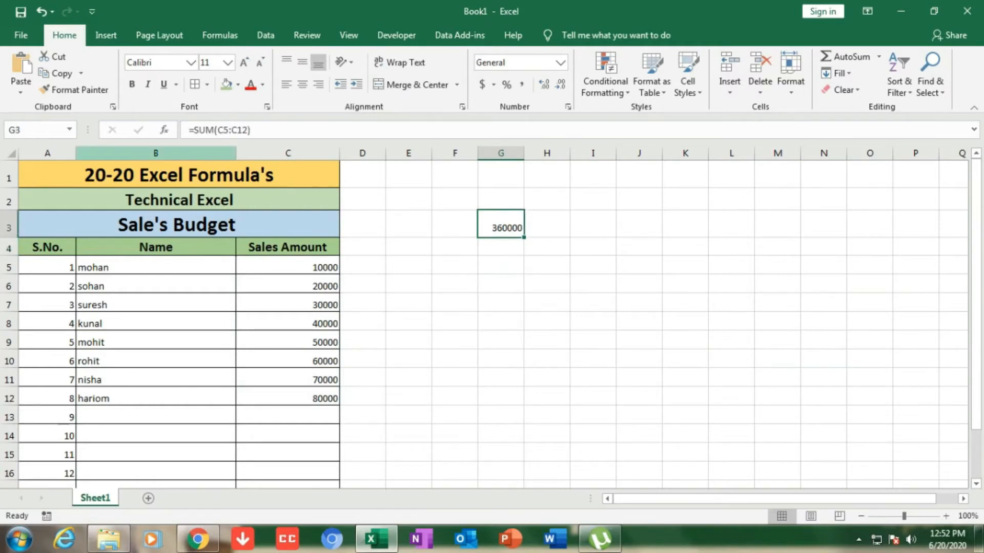
click(132, 84)
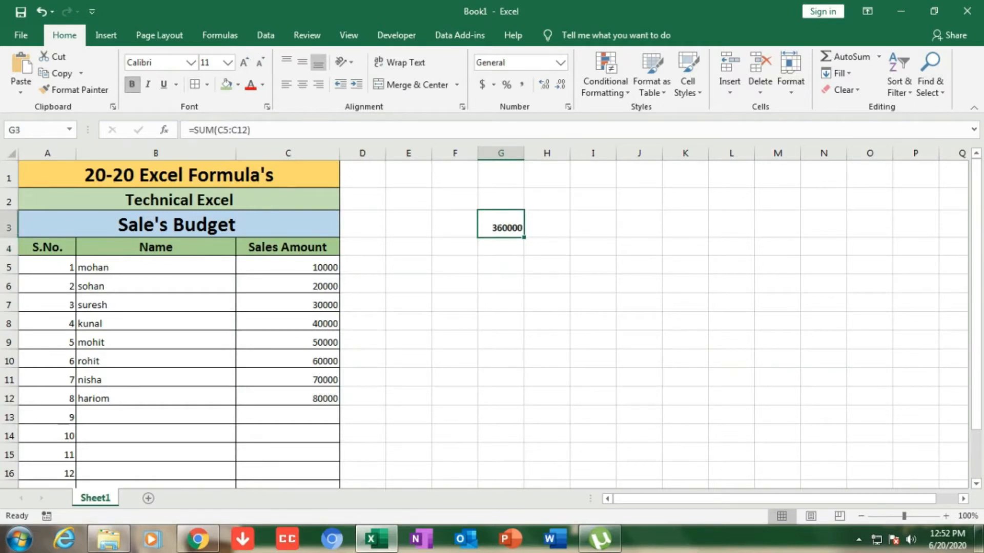
click(244, 62)
click(244, 62)
click(244, 61)
click(244, 62)
click(244, 62)
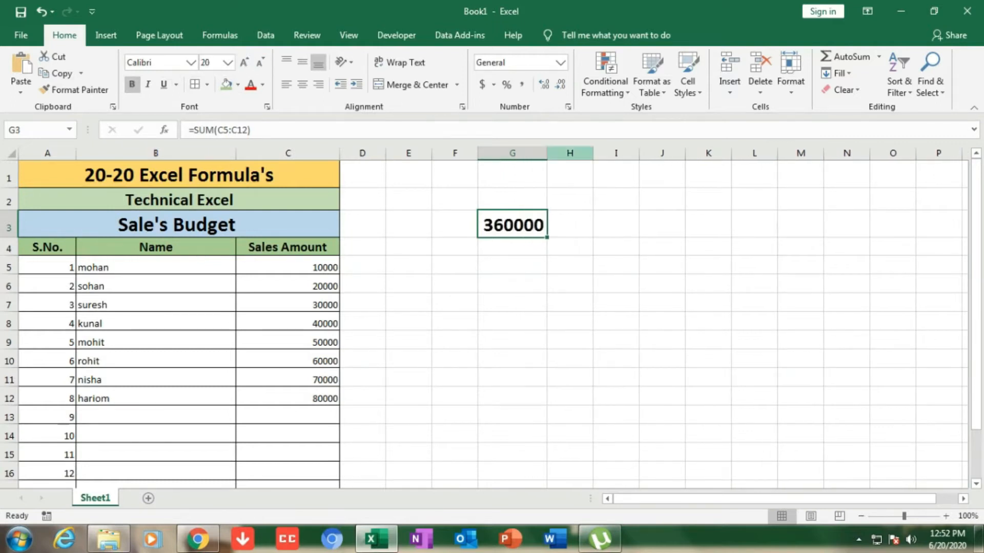
drag(547, 152, 621, 152)
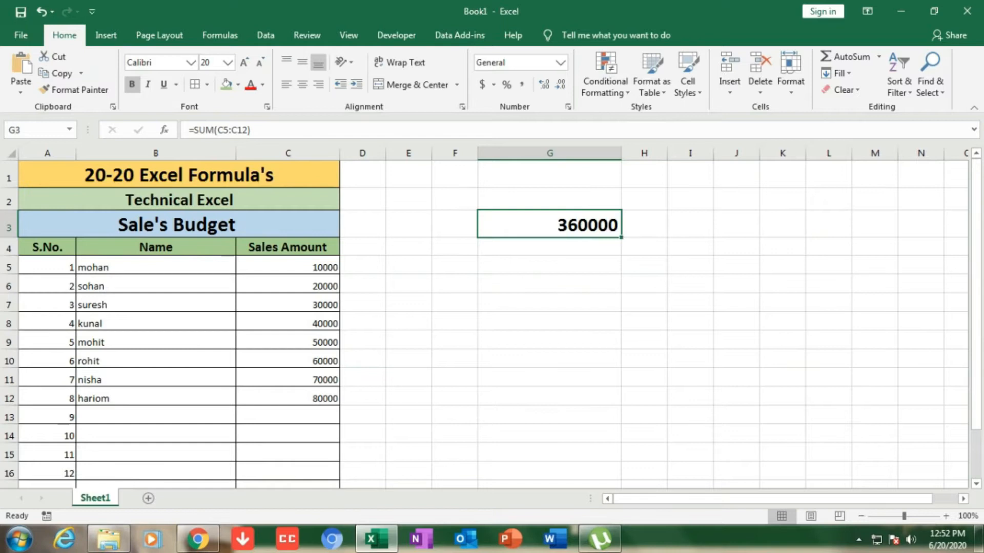
Clear the formula in G3 and total the sales amounts in C13 with AutoSum over C5:C13
key(Delete)
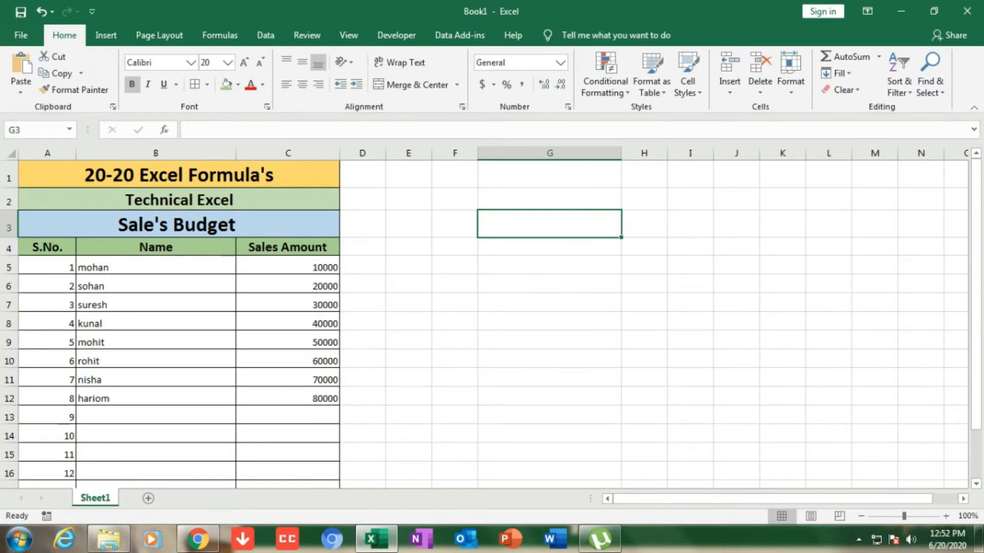
drag(287, 267, 287, 398)
drag(287, 267, 287, 417)
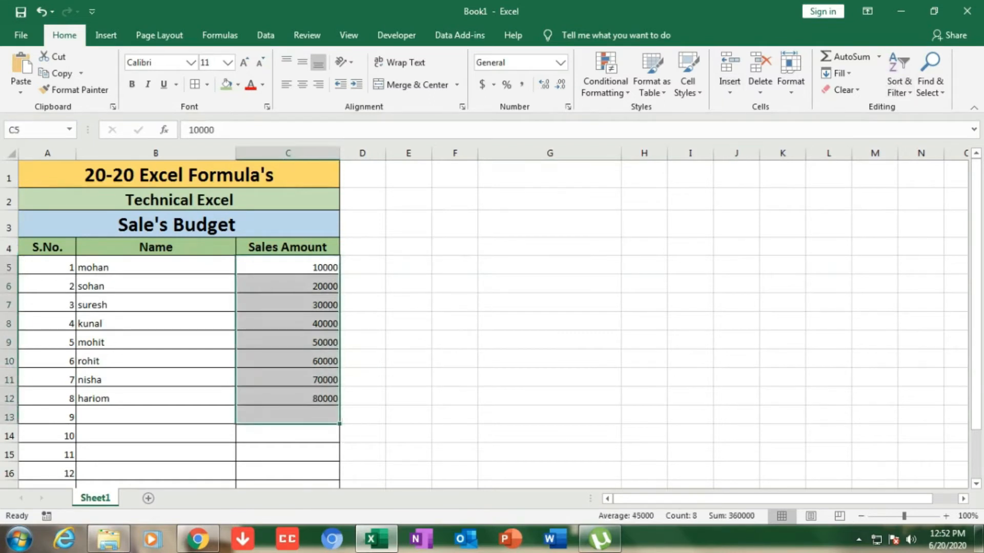
click(840, 56)
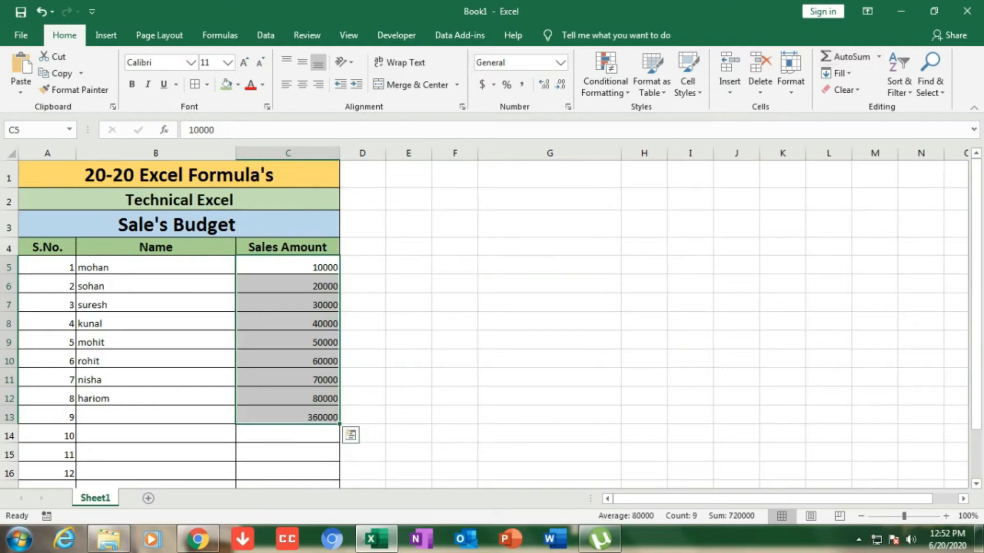
Remove the total from C13 and enter =SUM(C6,C9,C10) in G3 to add three separate sales amounts
click(287, 416)
key(Delete)
click(549, 224)
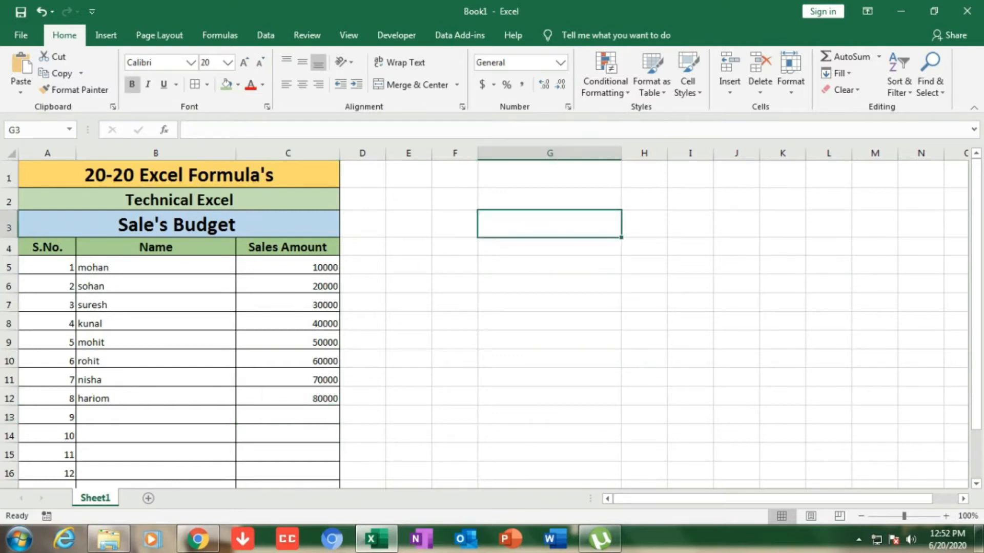
text(=)
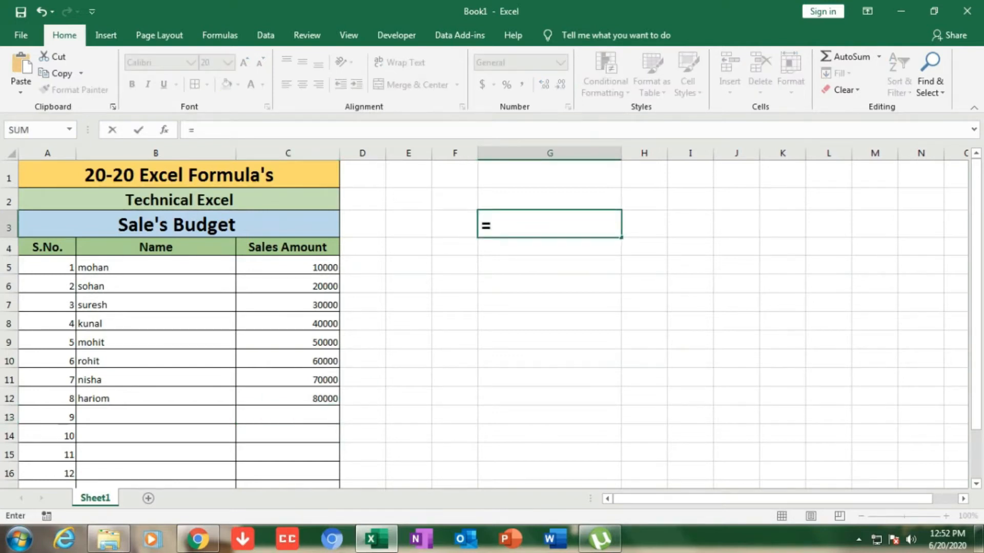
text(sum)
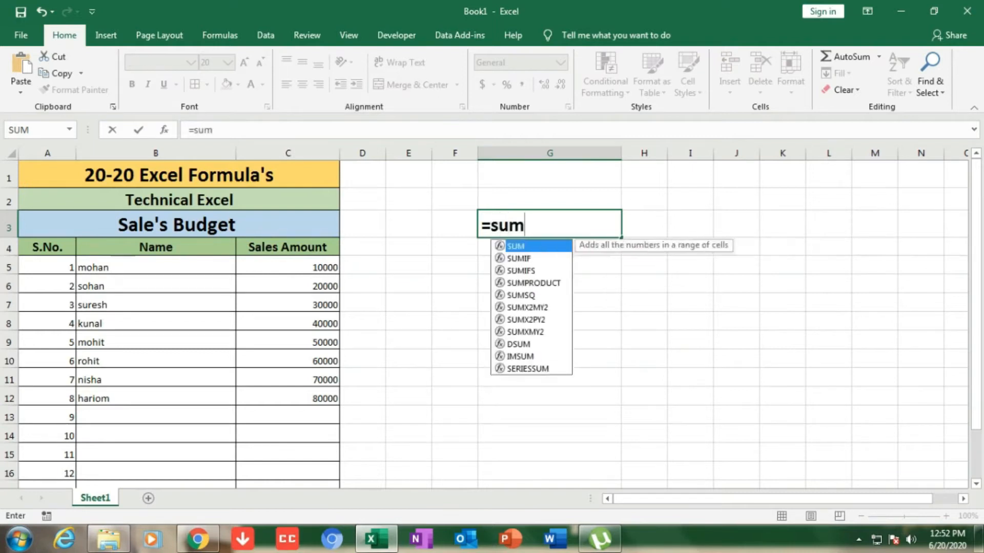
text(()
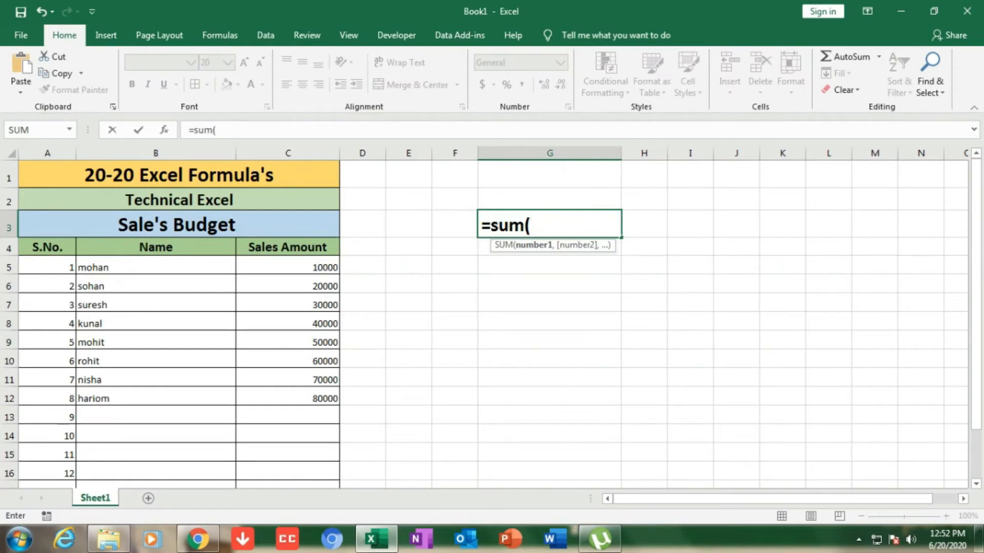
click(298, 285)
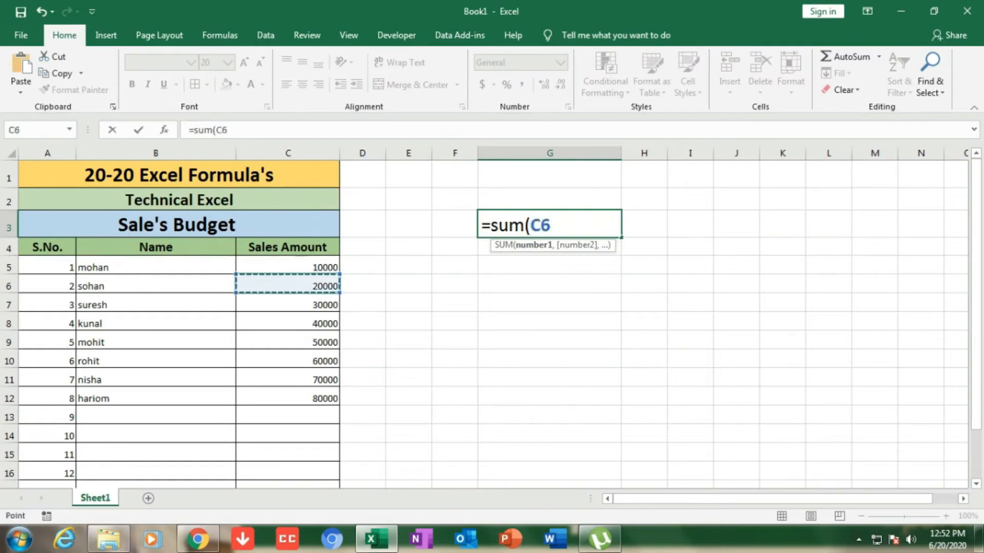
ctrl+click(288, 341)
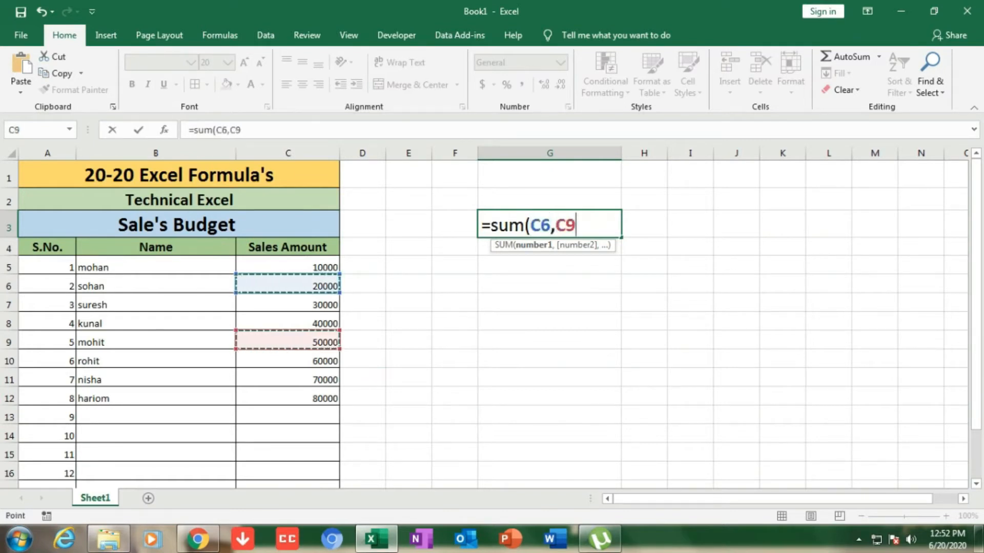
ctrl+click(288, 360)
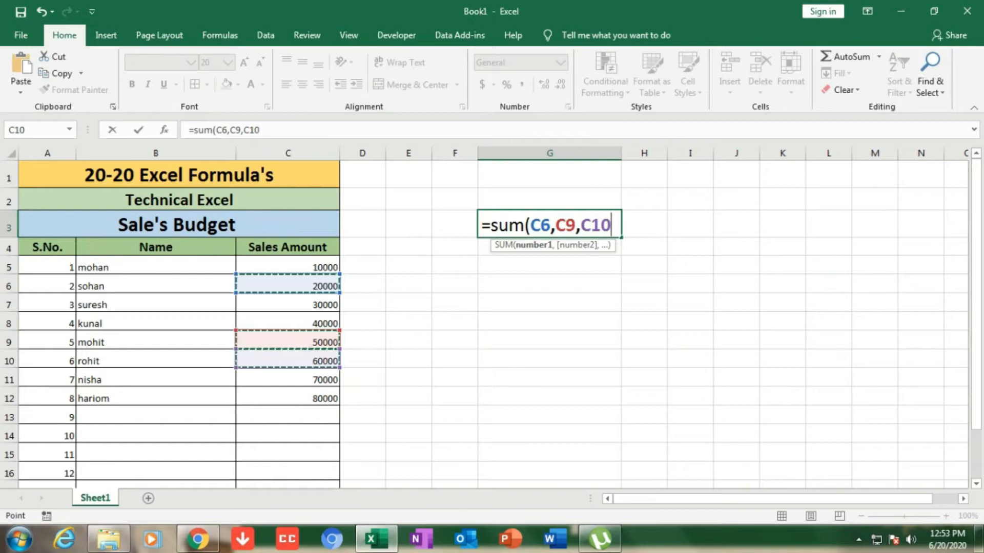
text())
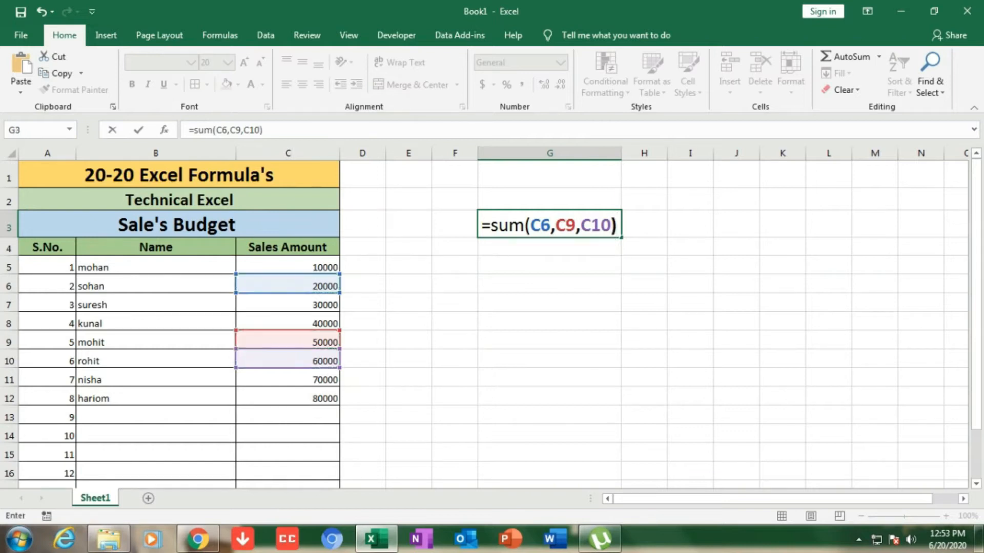
key(Return)
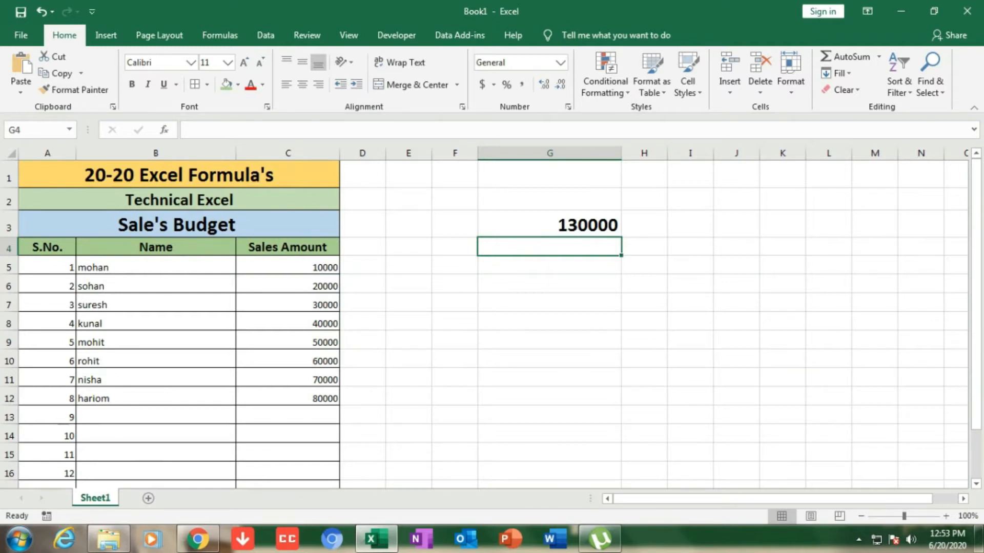
click(549, 224)
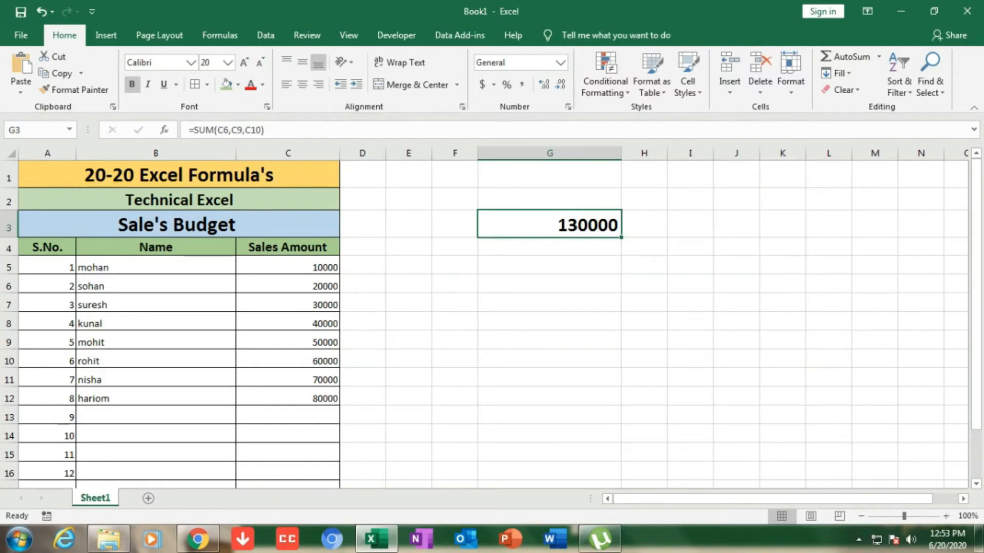
Enter the formula =C5+C7 in G5 to add two sales amounts with the plus operator
click(550, 264)
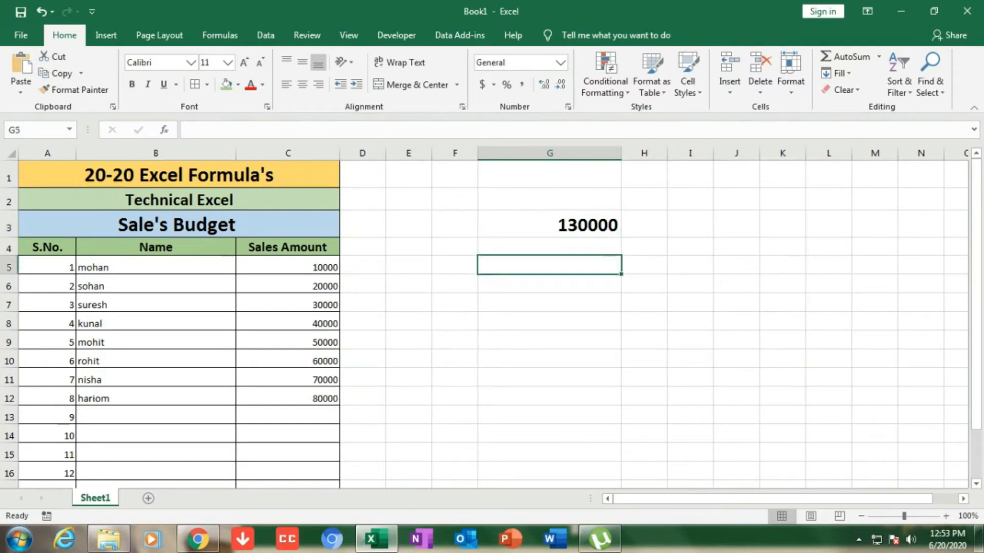
text(=)
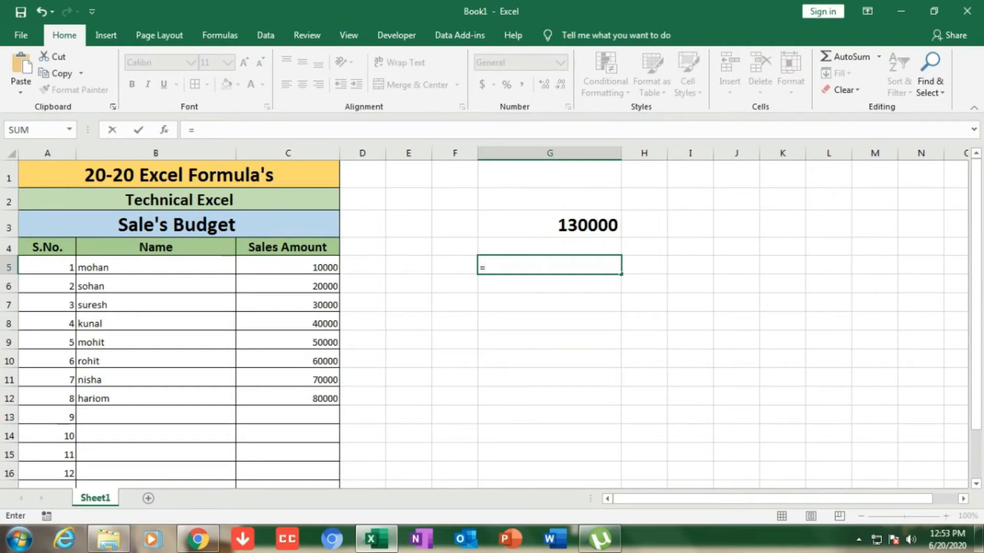
click(287, 265)
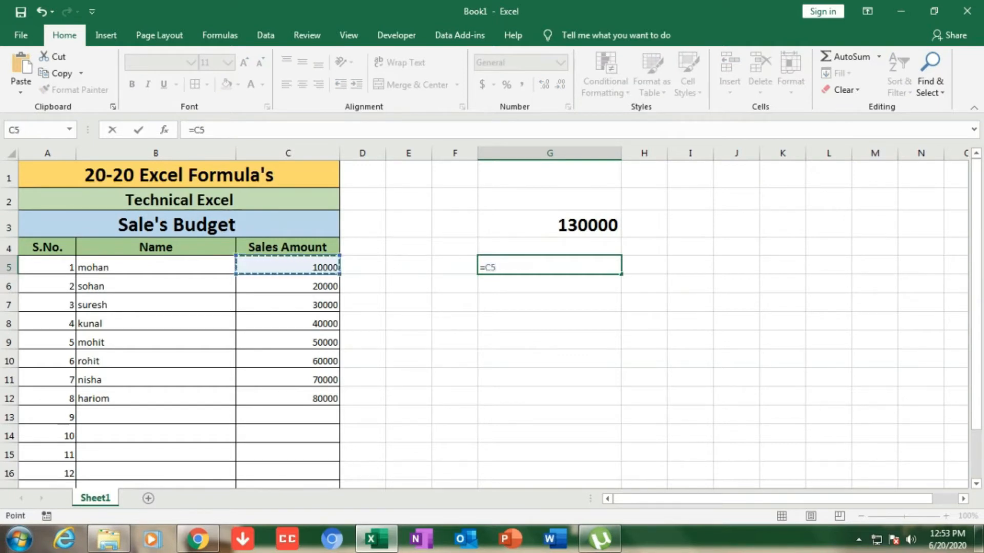
text(+)
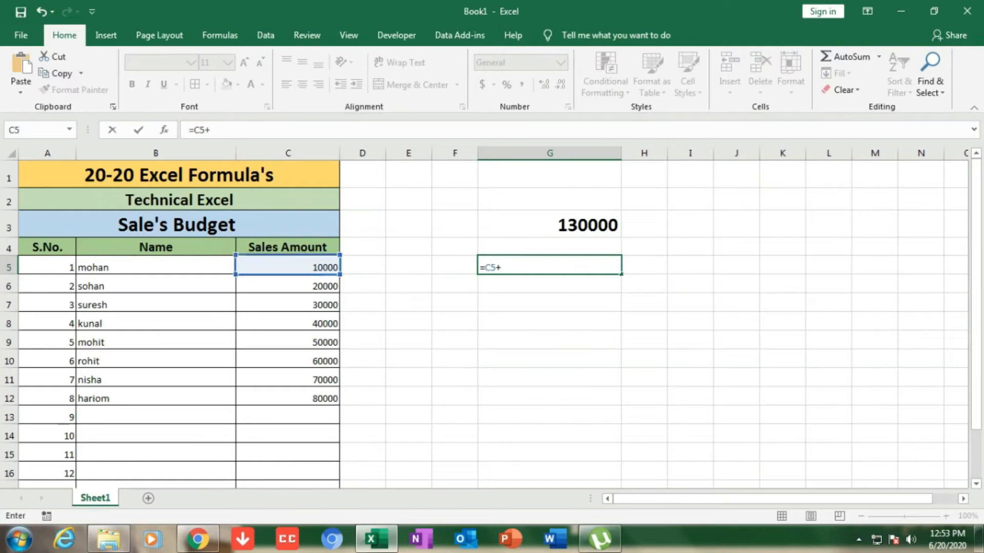
click(287, 304)
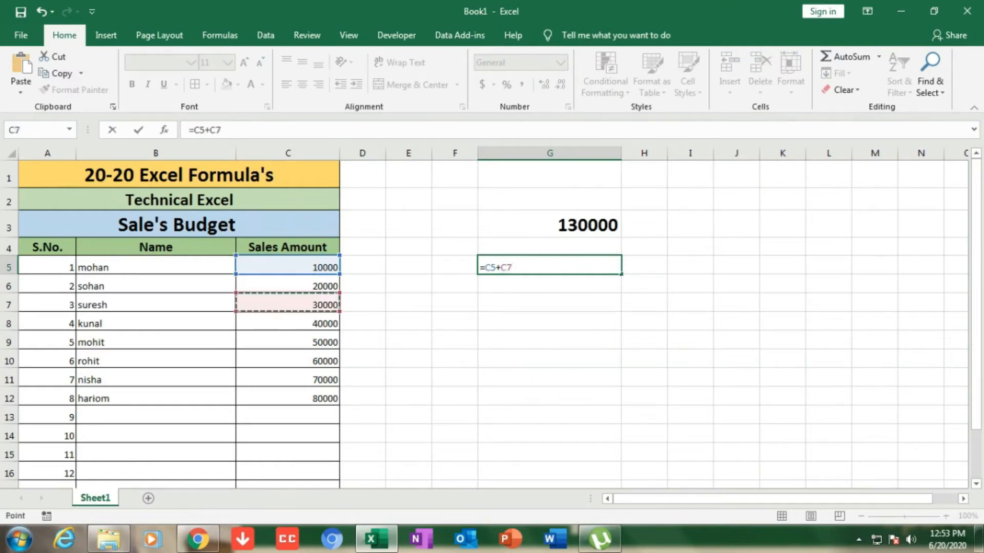
key(Return)
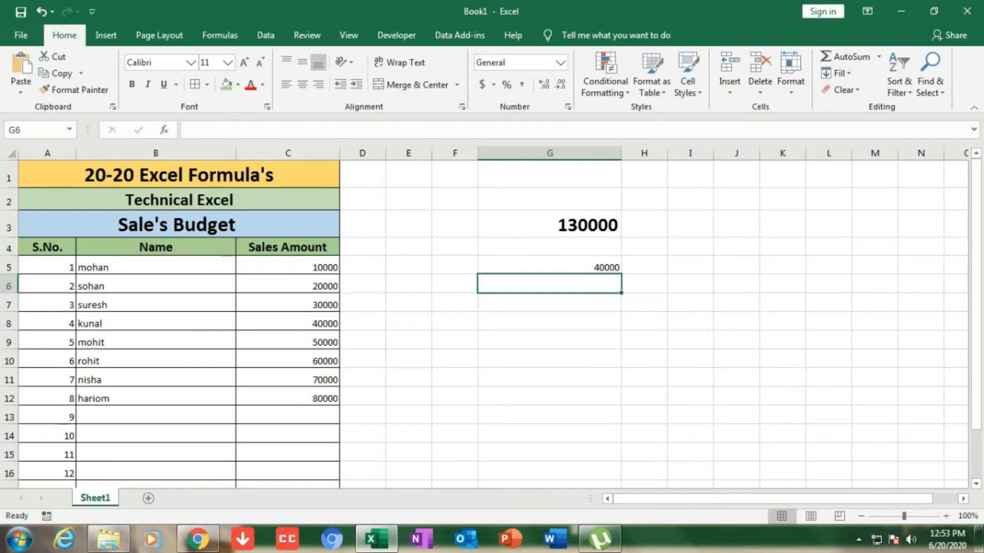
Clear the formulas in G3:G6 and enter =C5*C6 in G3 to multiply the first two sales amounts
drag(549, 225, 549, 285)
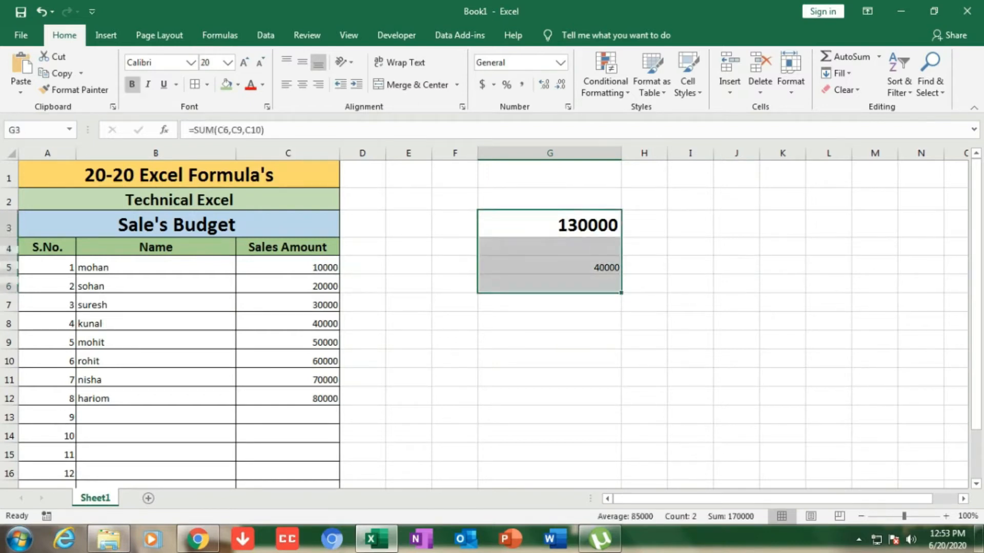
key(Delete)
click(550, 224)
text(=)
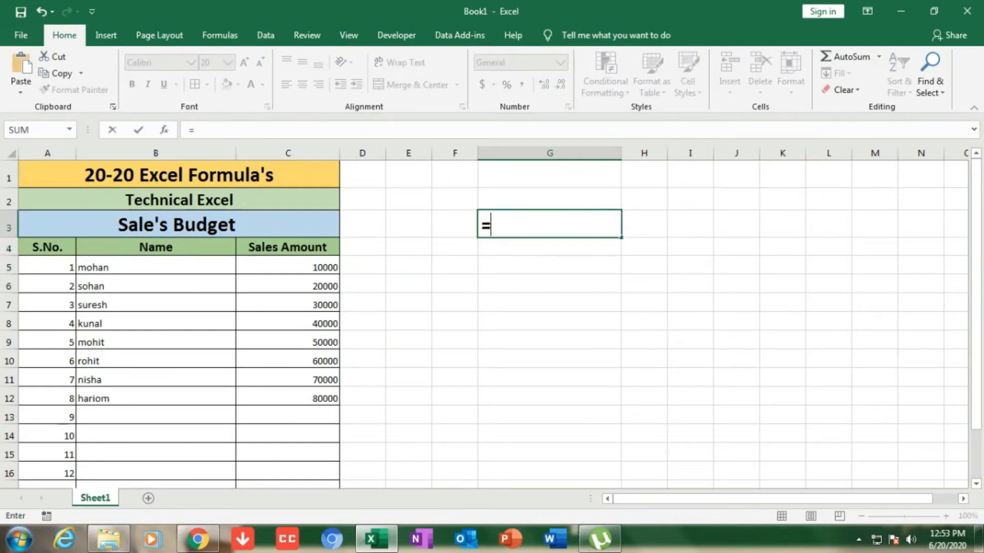
click(288, 266)
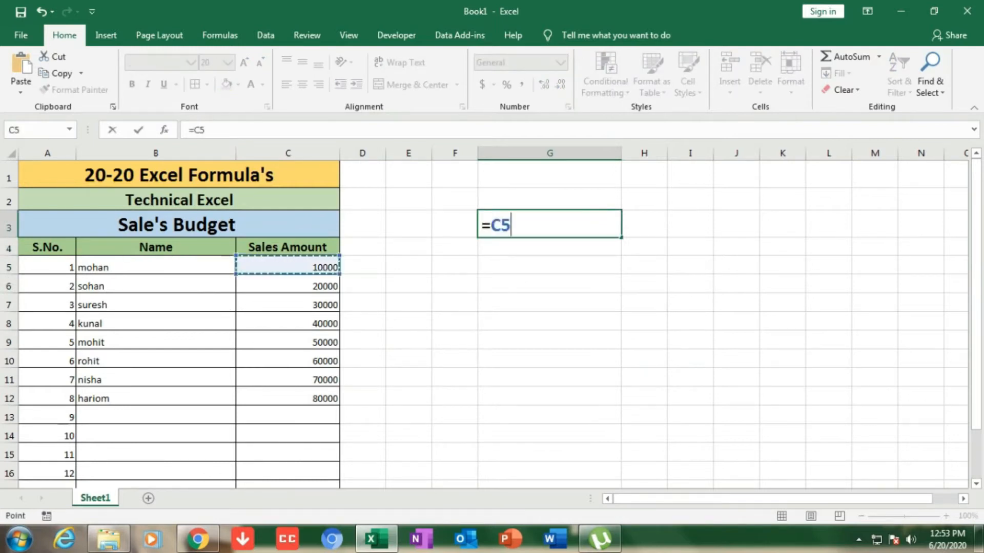
text(*)
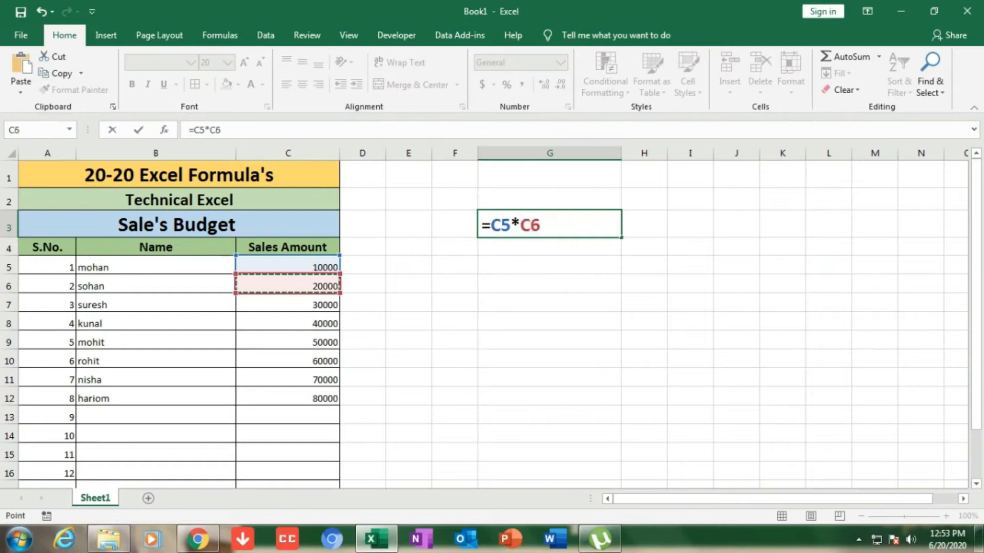
key(Return)
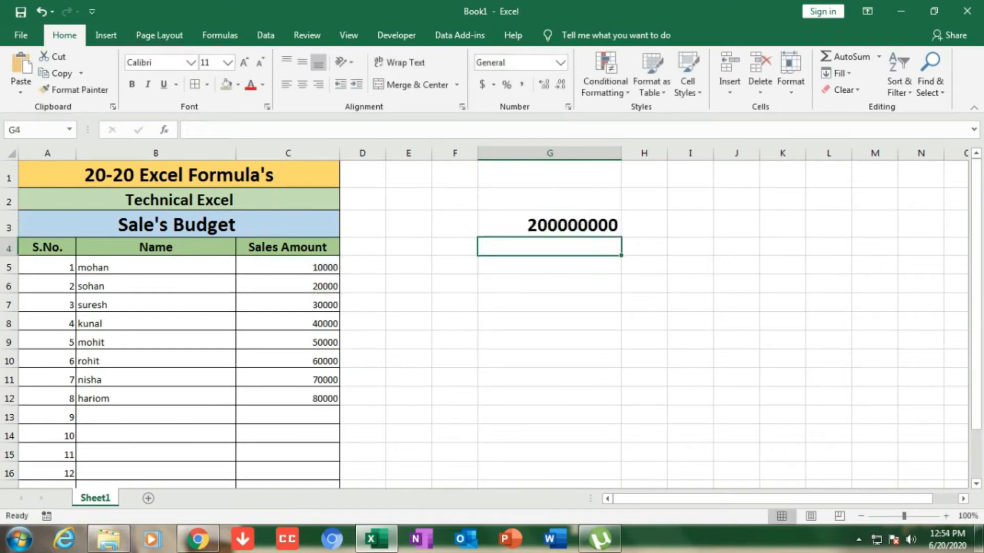
Replace the multiplication in G3 with the formula =PRODUCT(C5:C6)
key(Up)
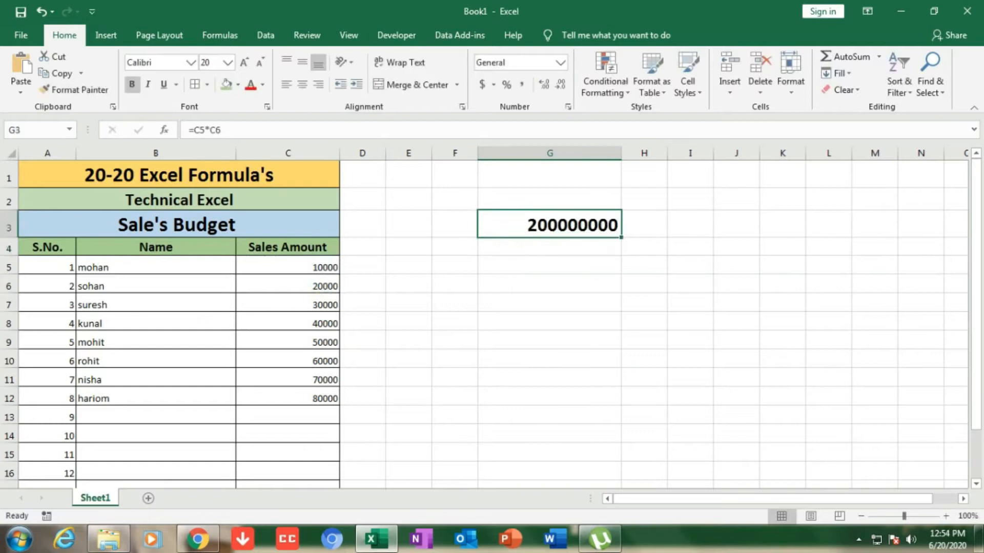
key(Delete)
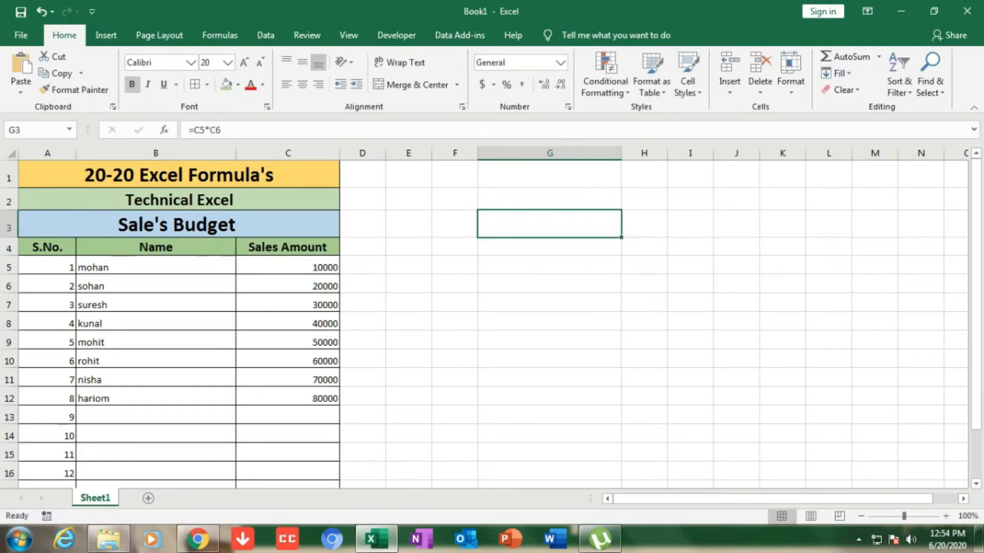
text(=)
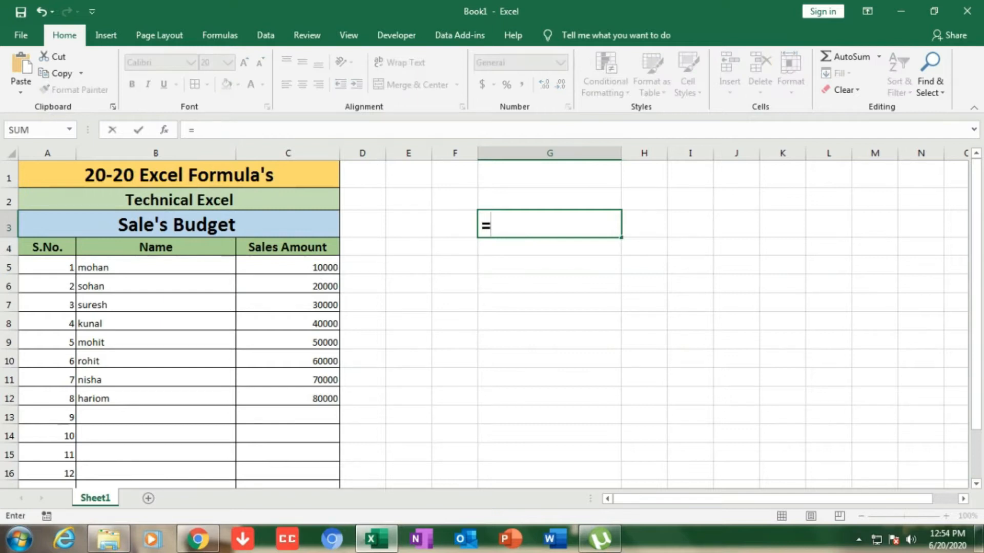
text(product()
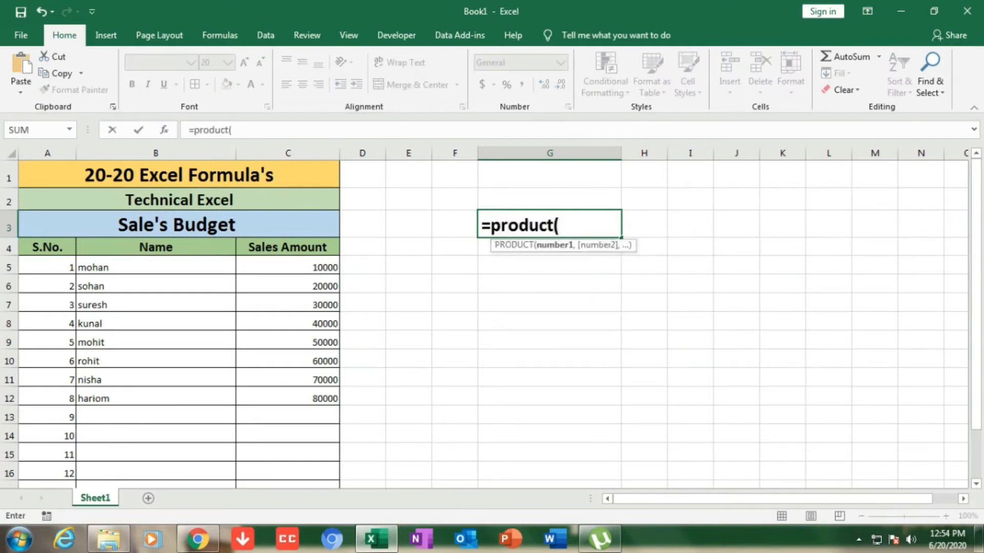
click(288, 267)
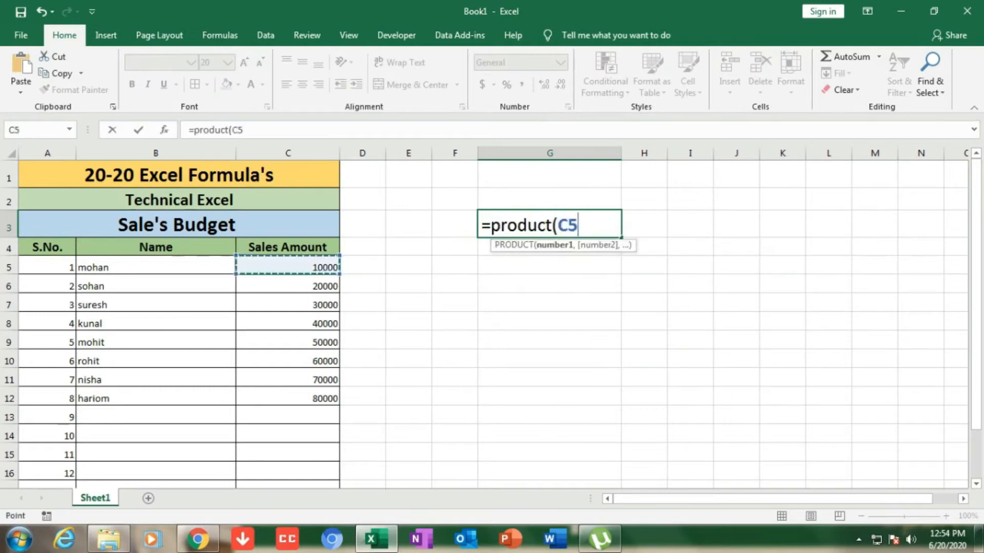
drag(288, 266, 288, 285)
text())
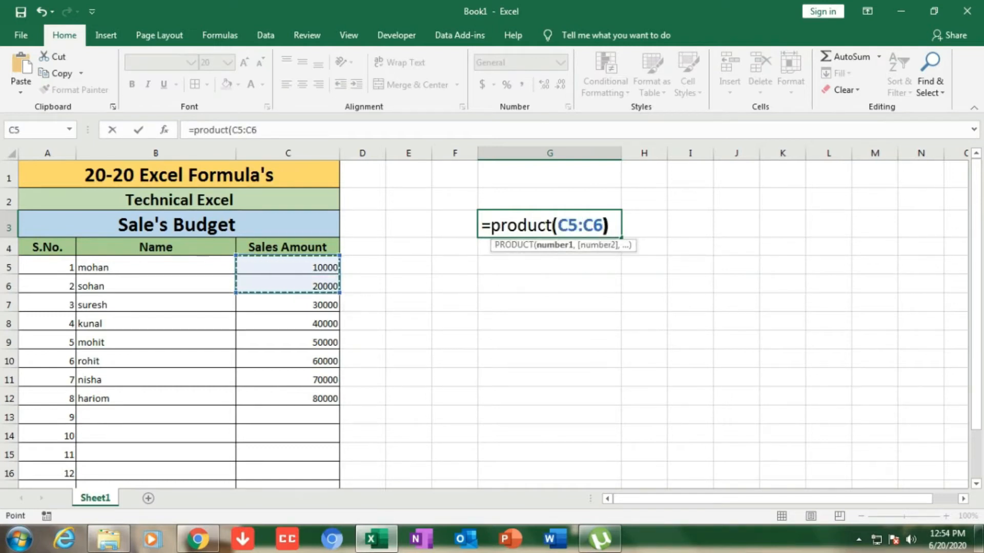
key(Return)
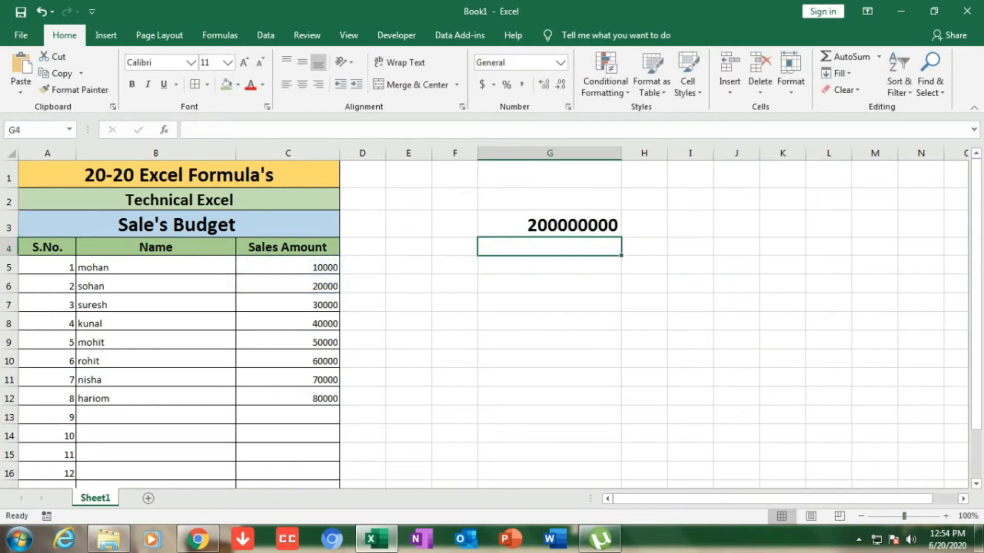
Clear G3 and enter the sample numbers 3 in E5 and 6 in E6
click(549, 225)
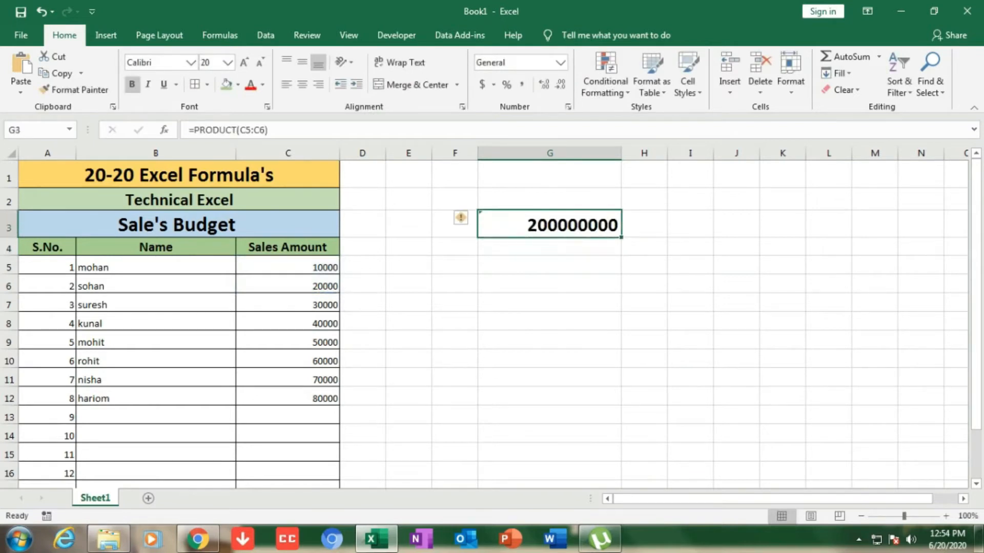
key(Delete)
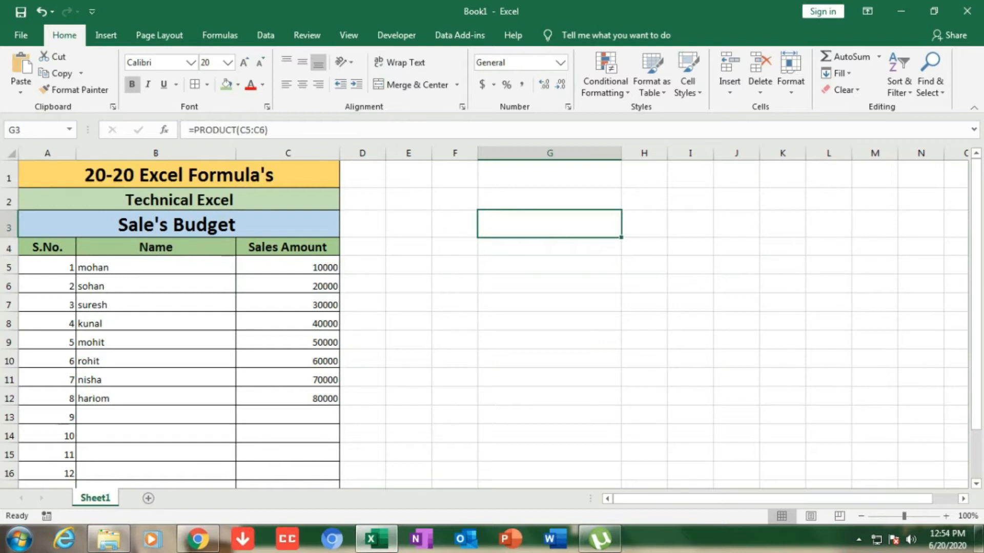
click(409, 266)
text(3)
key(Return)
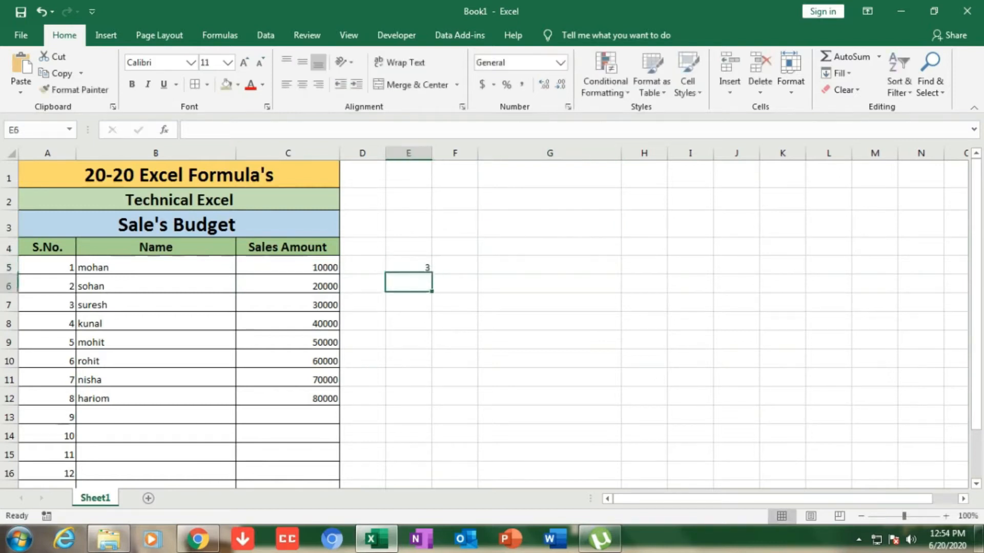
text(6)
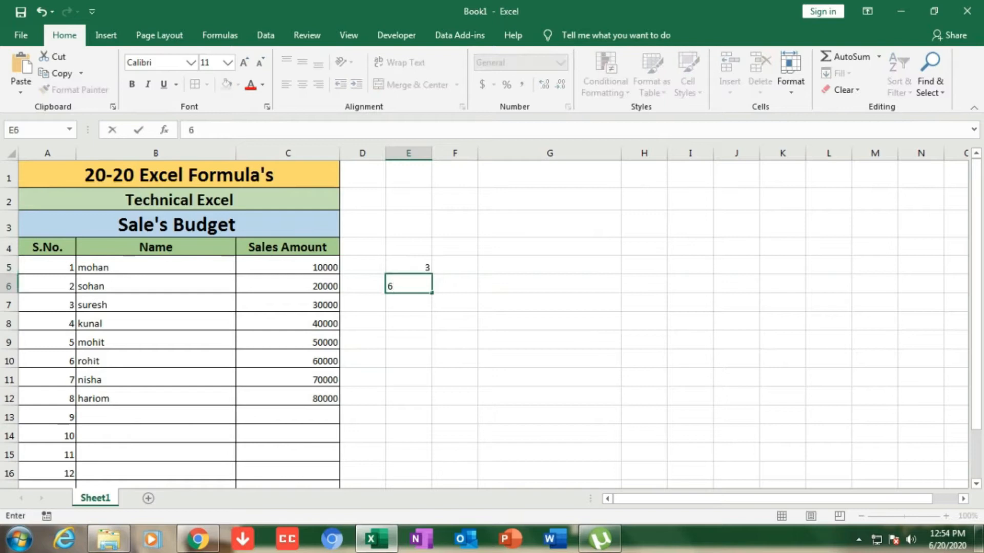
Enter the formula =PRODUCT(E5:E6) in G3 to multiply the two sample numbers
click(549, 224)
text(=)
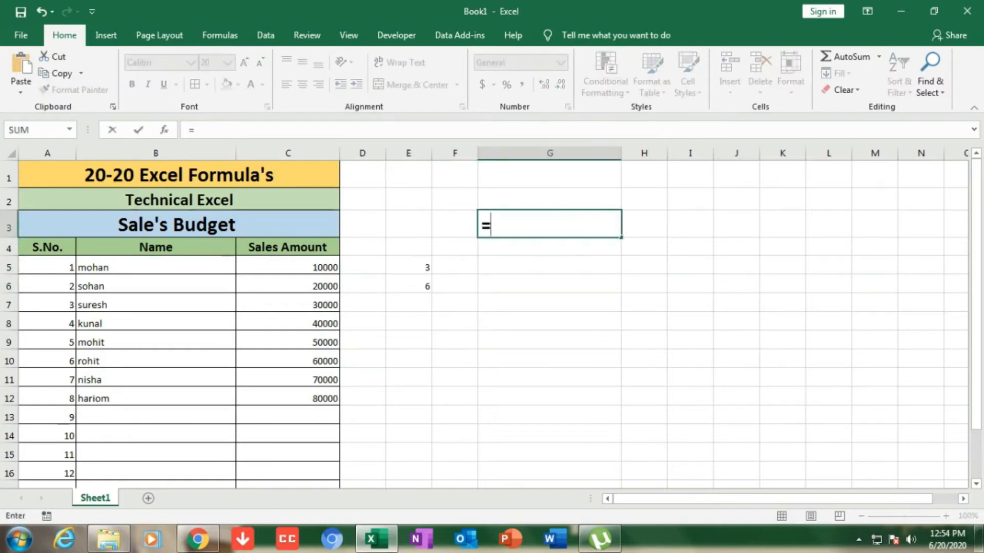
text(product)
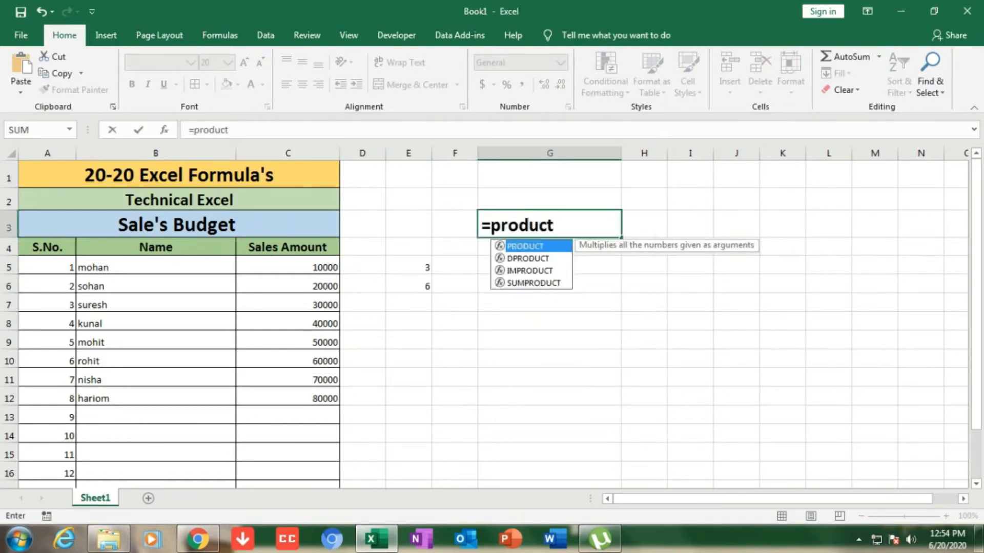
text(()
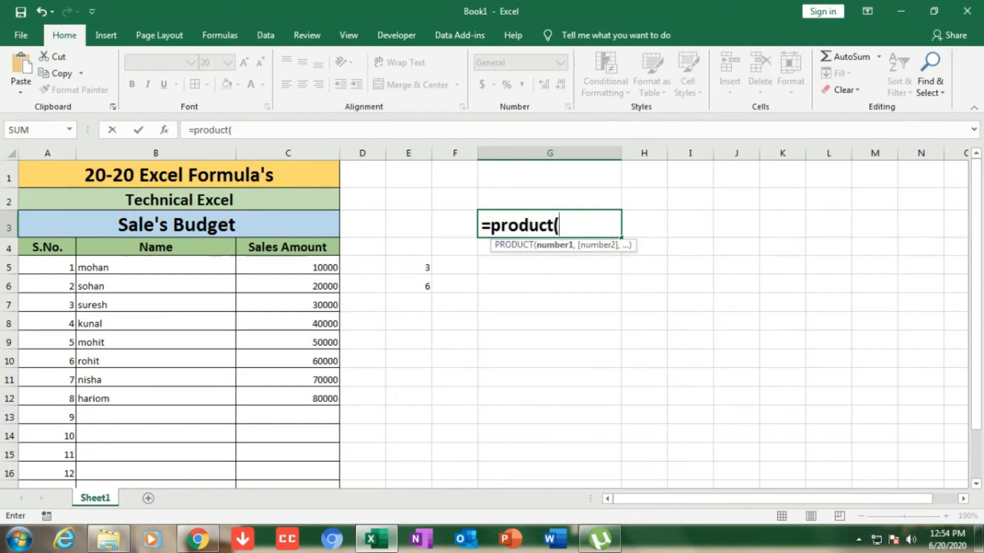
drag(408, 268, 408, 286)
text())
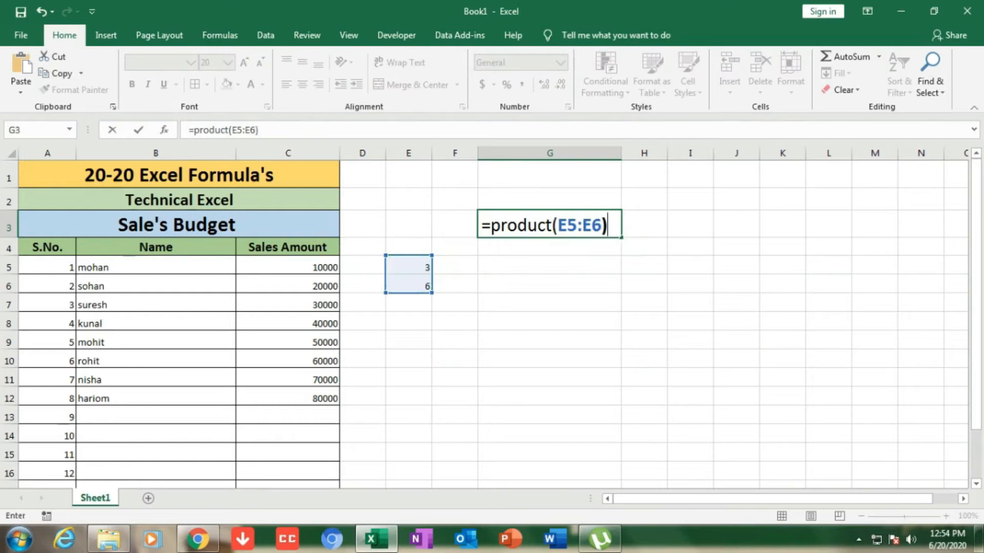
key(Return)
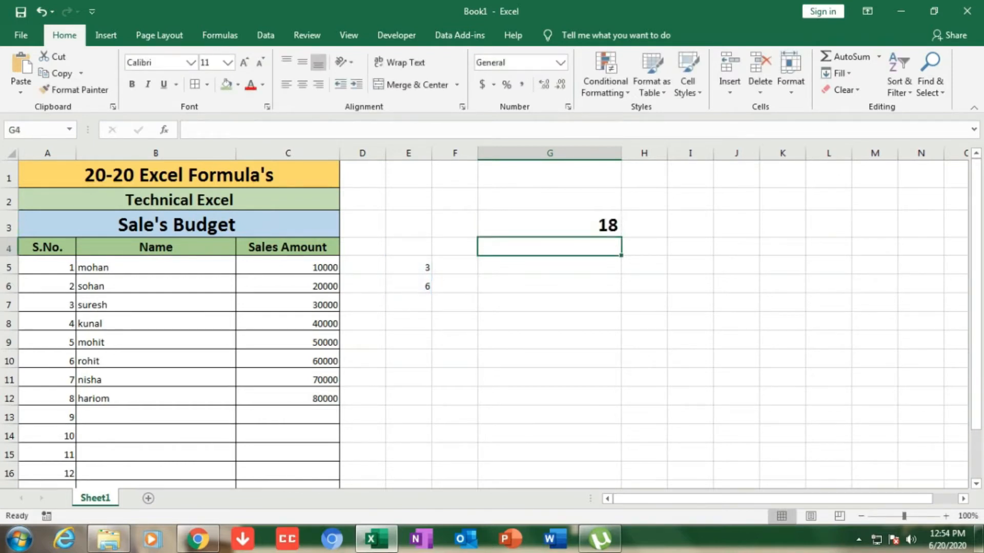
Delete the sample numbers in E5:E6 and the PRODUCT formula in G3
click(550, 225)
drag(408, 246, 408, 286)
key(Delete)
click(550, 225)
key(Delete)
Enter the formula =C6/C5 in G3 to divide the second sales amount by the first
text(=)
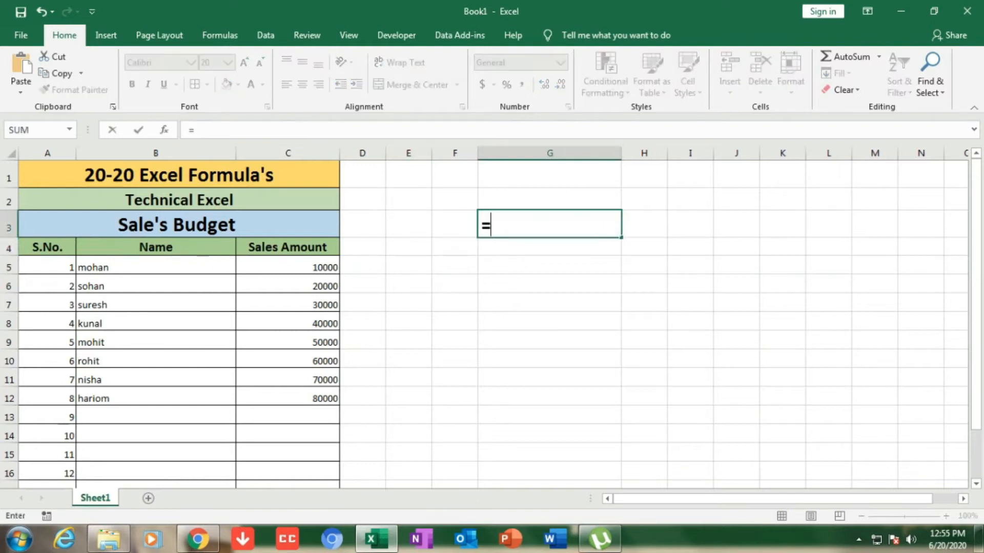
click(287, 304)
key(Up)
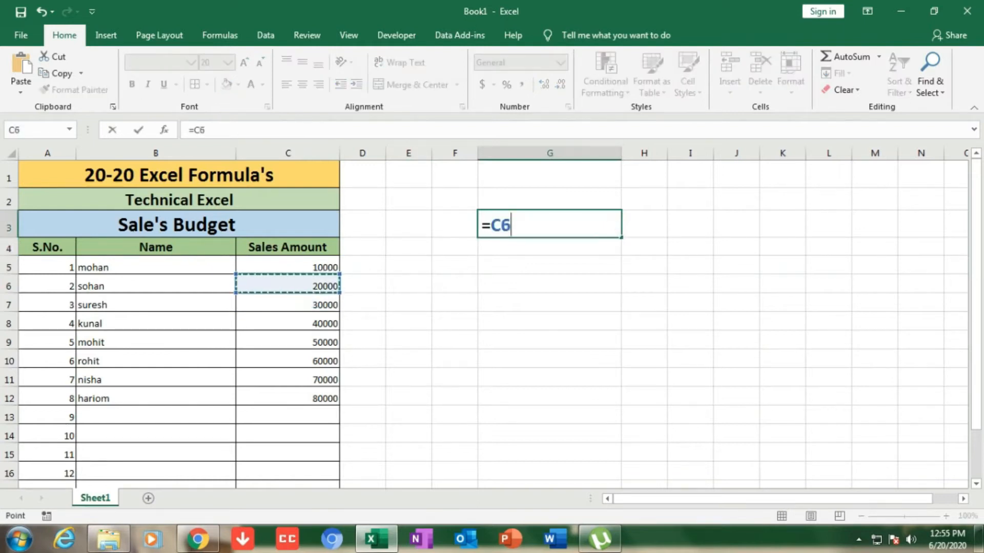
text(/)
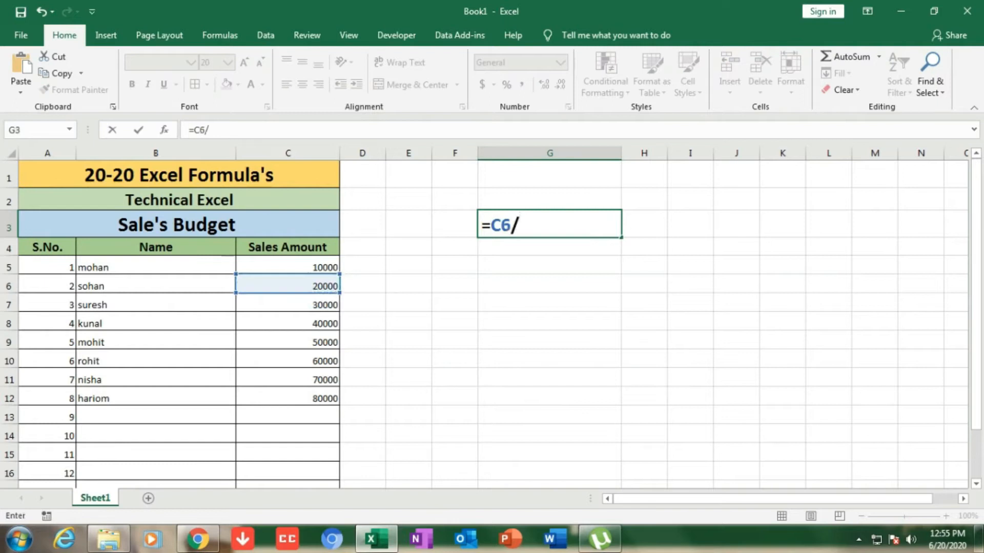
click(287, 266)
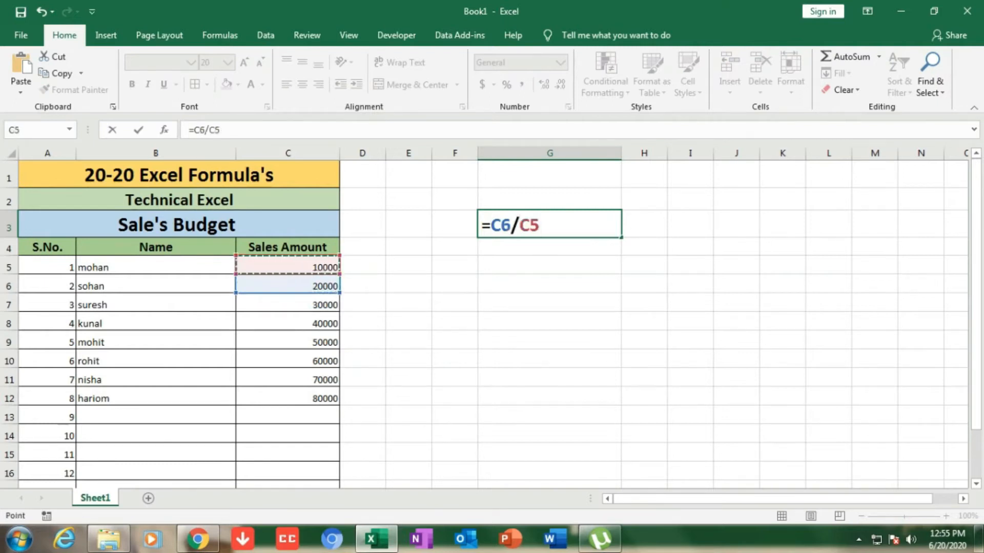
key(Return)
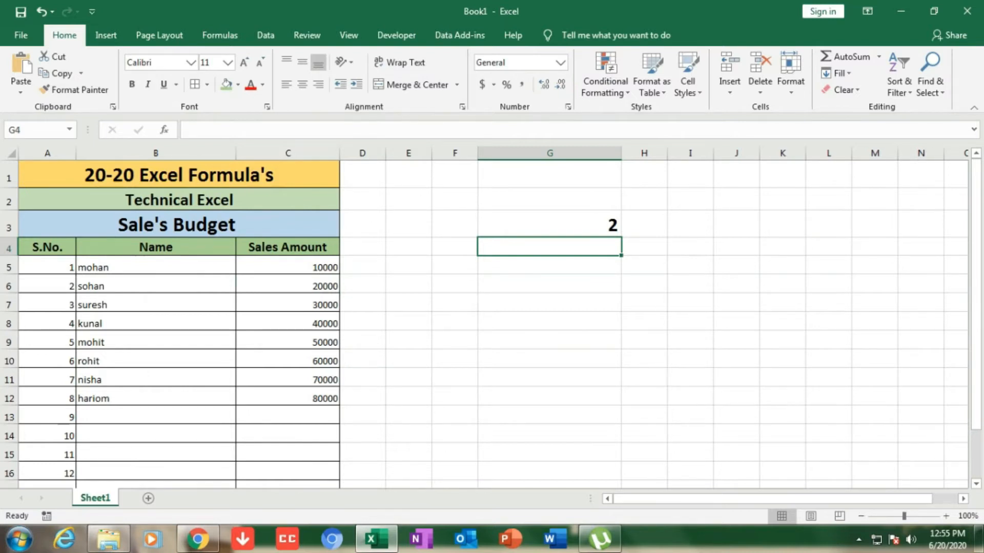
Replace the division formula in G3 with =AVERAGE(C5:C12) to average the sales amounts
click(549, 224)
key(Delete)
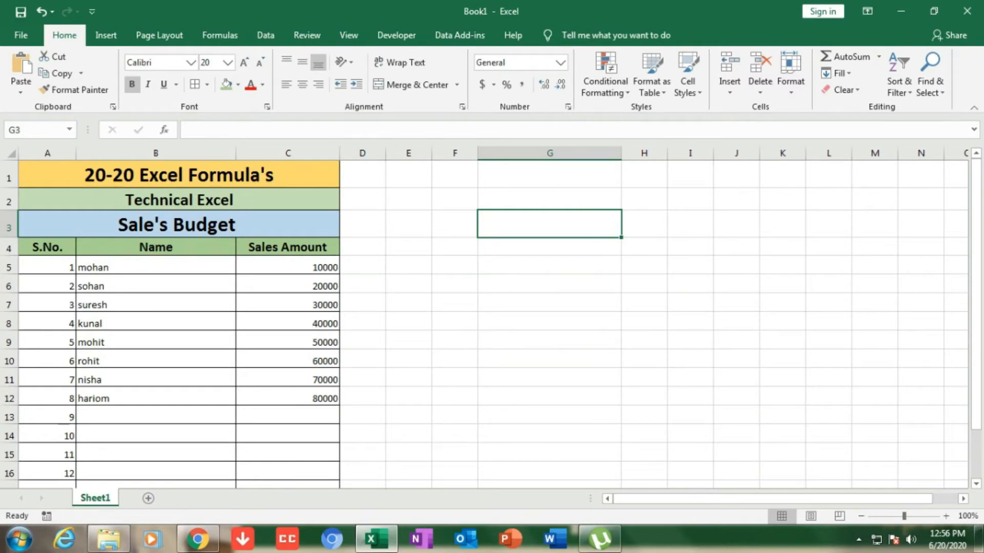
text(=ave)
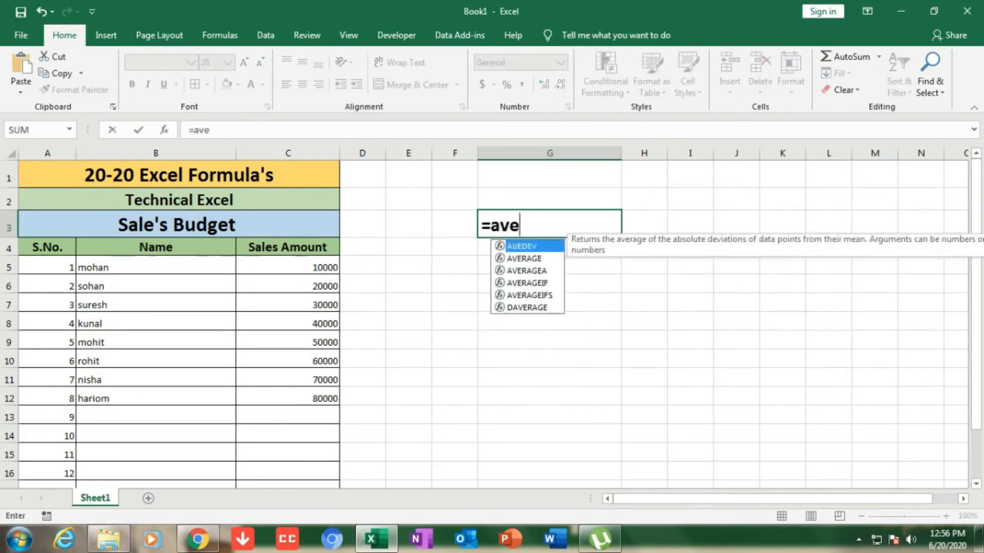
text(rage3)
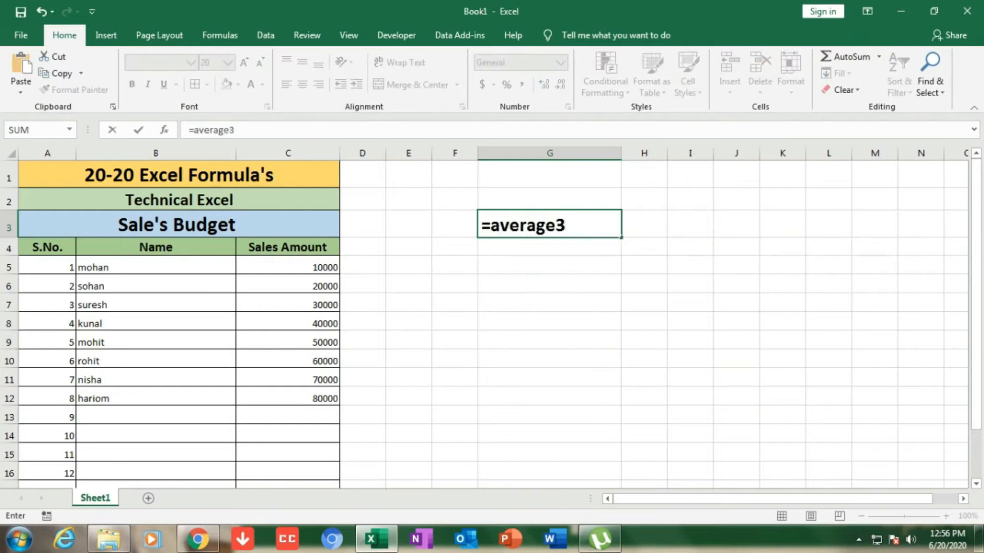
key(BackSpace)
text(()
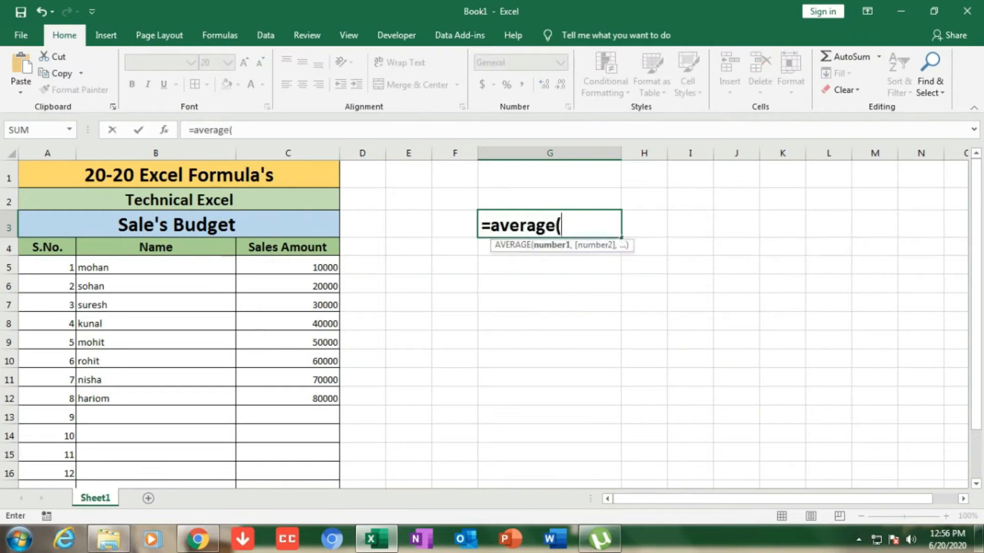
drag(287, 267, 318, 398)
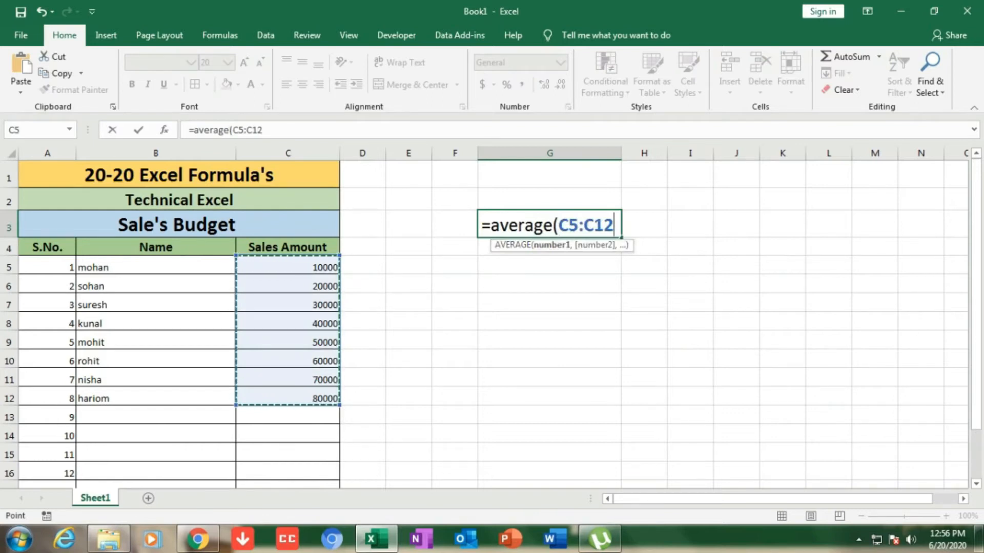
text())
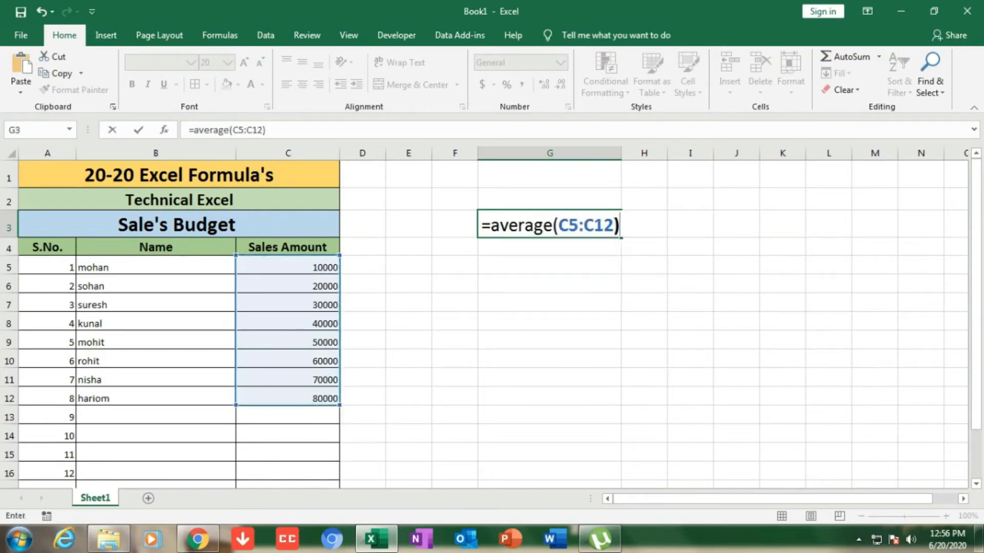
key(Return)
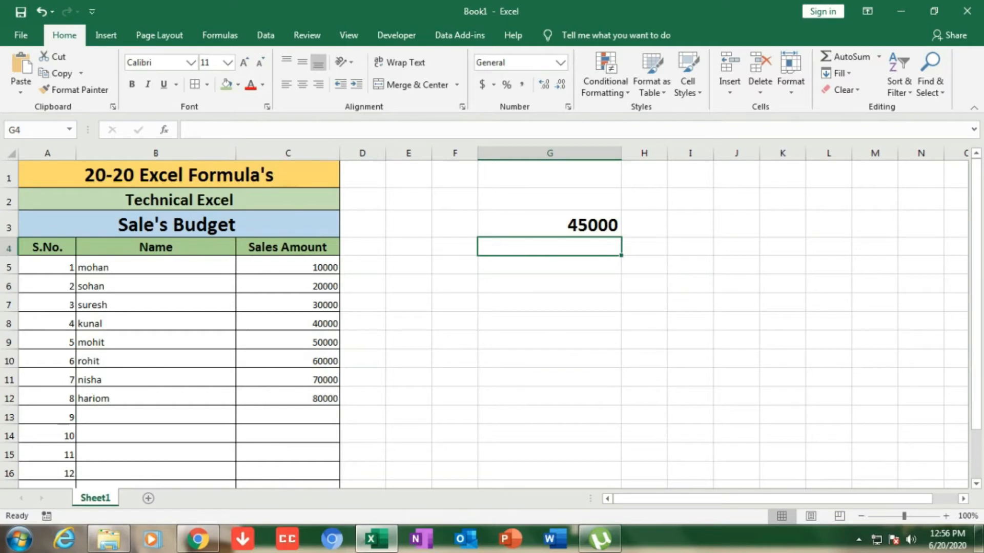
Replace the formula in G3 with =MEDIAN(C5:C12) to get the median of the sales amounts
key(Up)
key(Delete)
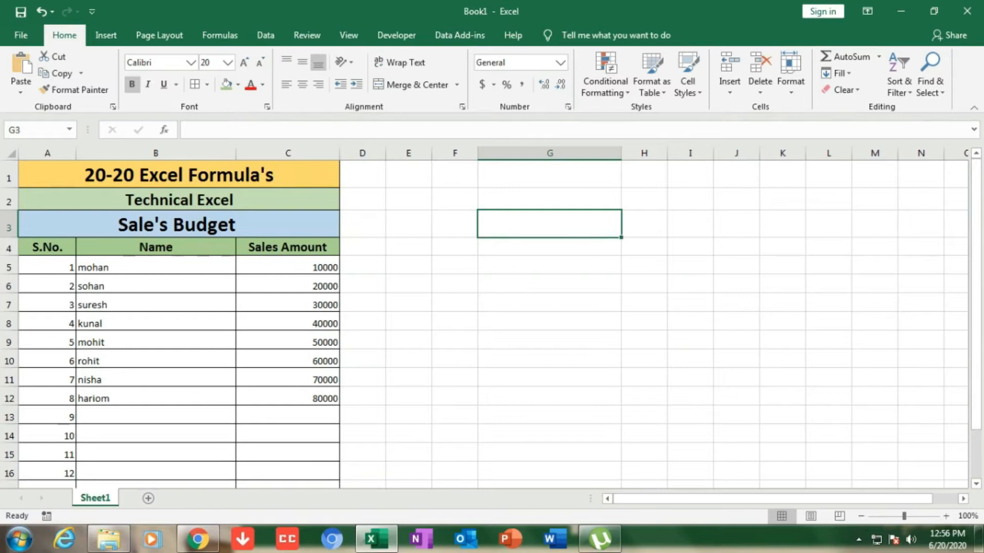
text(=)
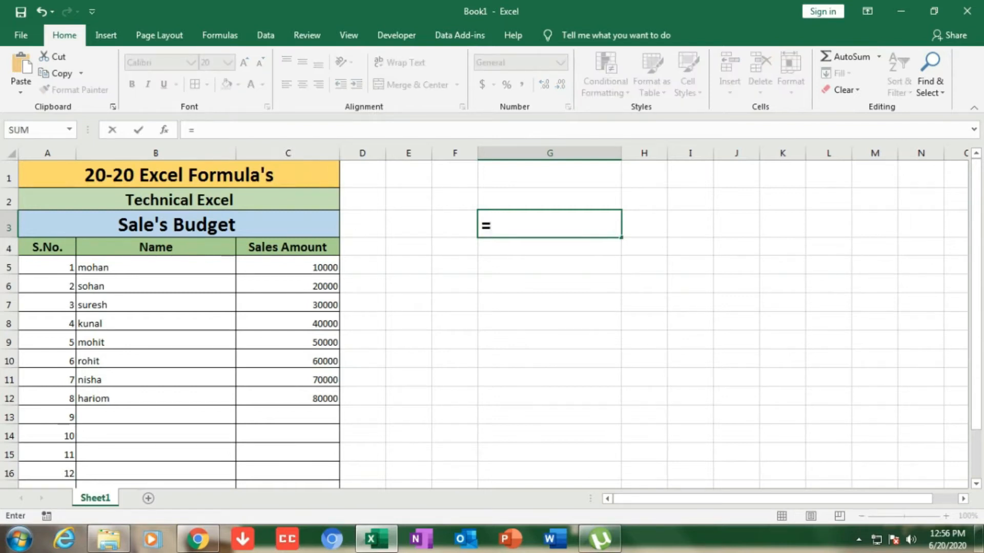
text(mediam)
key(BackSpace)
text(n)
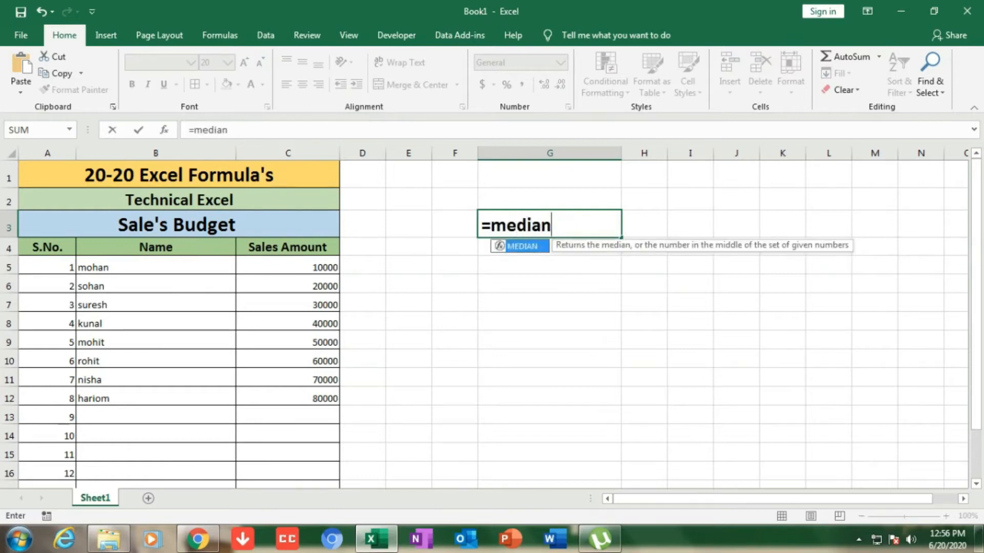
text(()
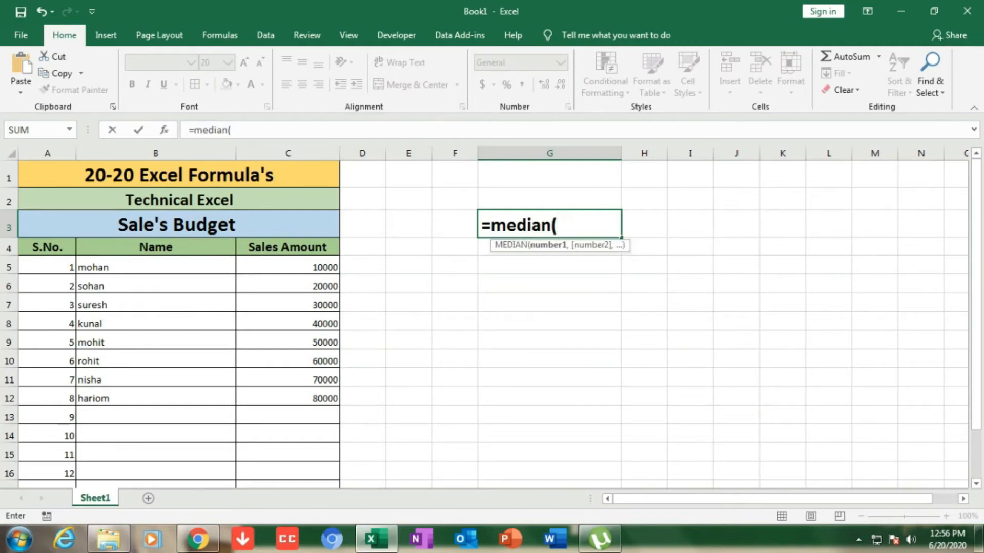
drag(287, 267, 318, 399)
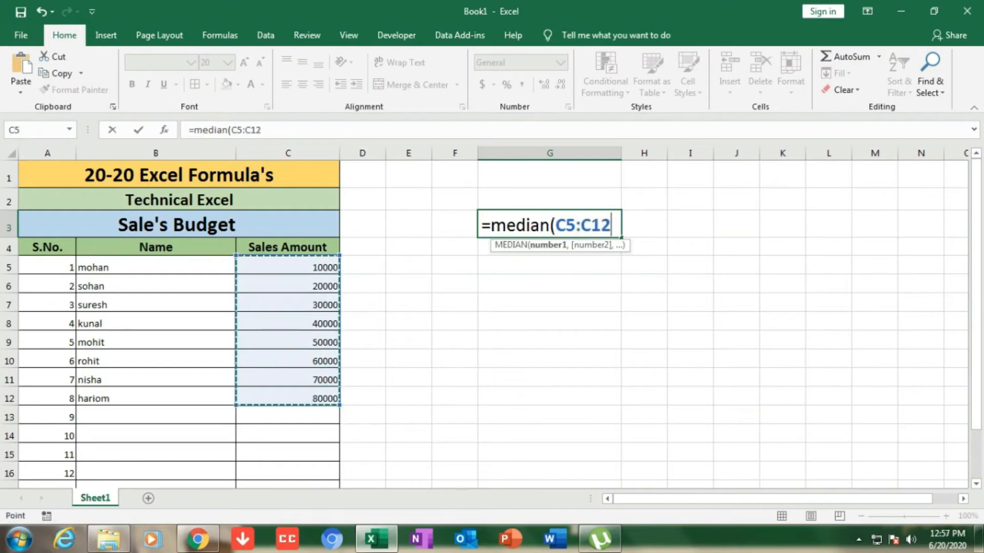
text())
key(Return)
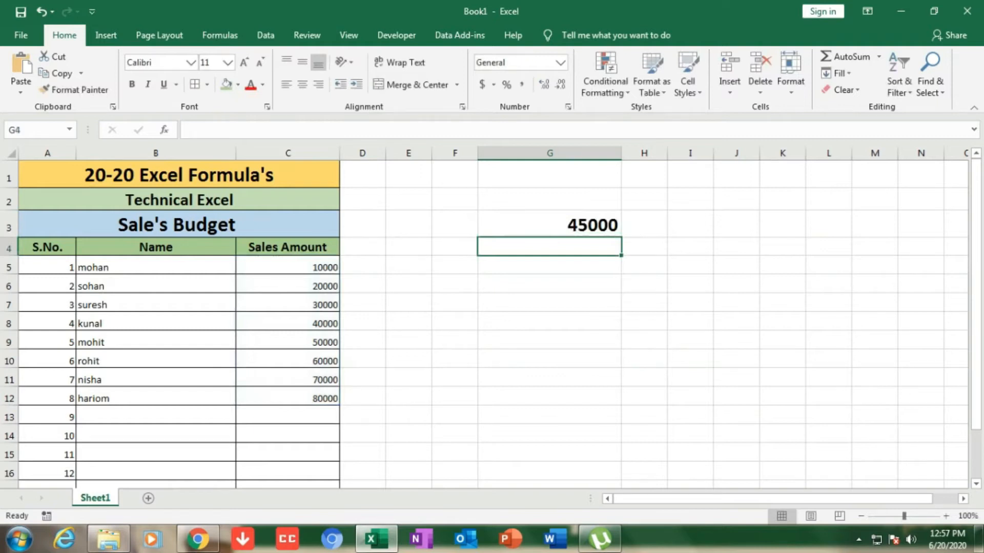
Clear the MEDIAN formula from G3 and change the sales amounts in C9 and C10 to 40000
click(549, 224)
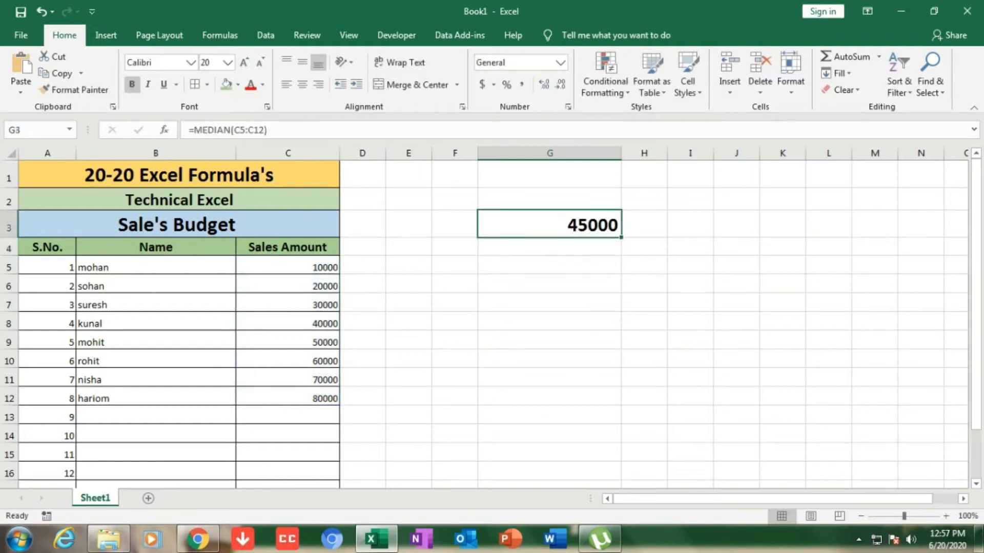
key(Delete)
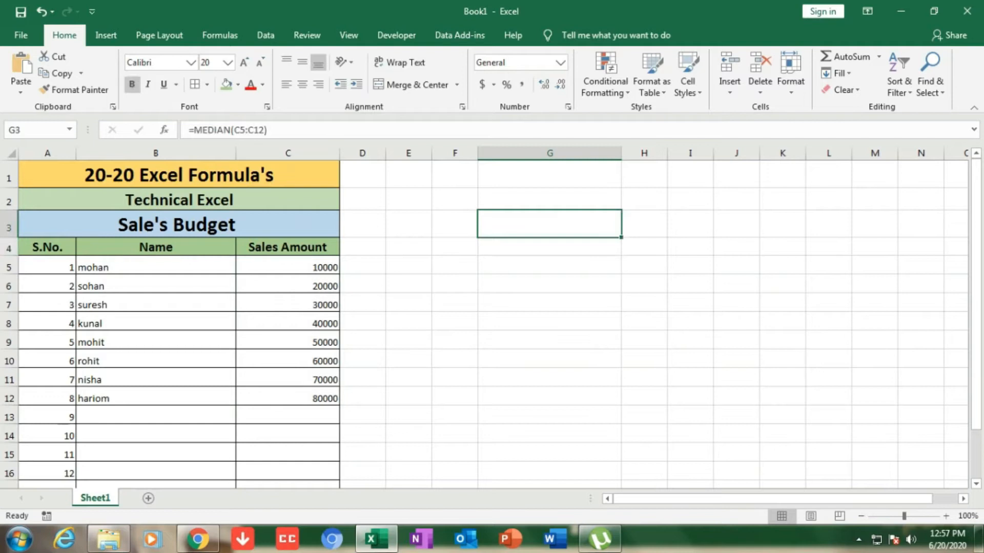
click(287, 342)
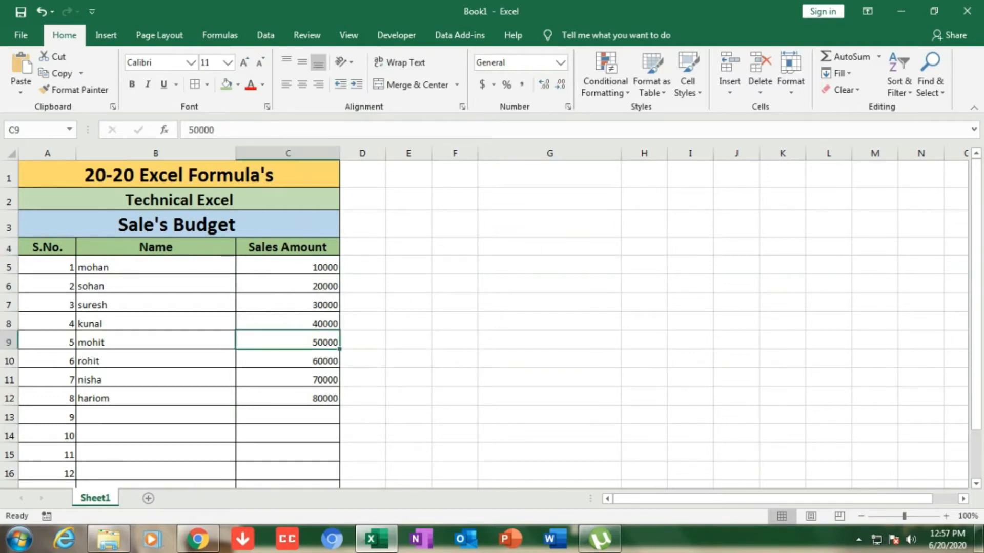
text(40000)
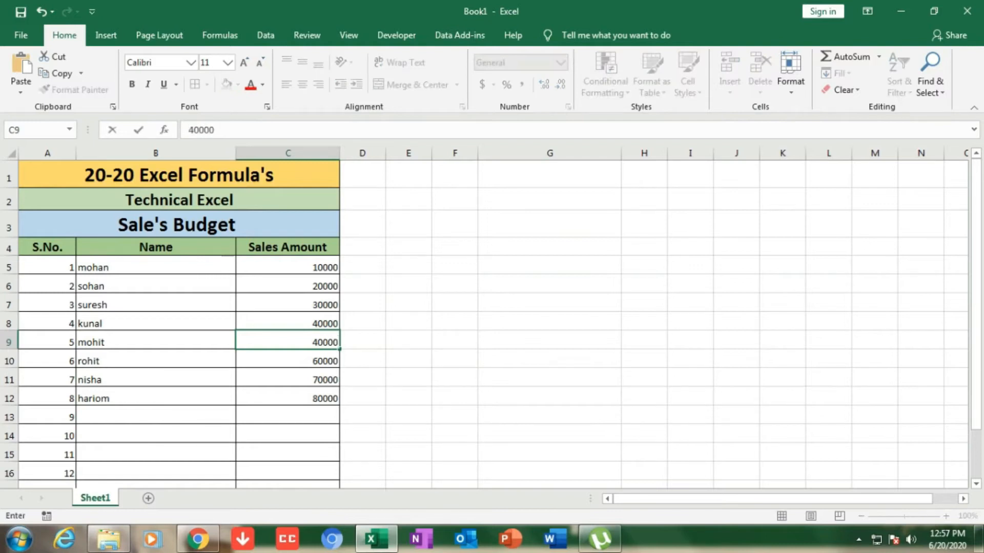
key(Return)
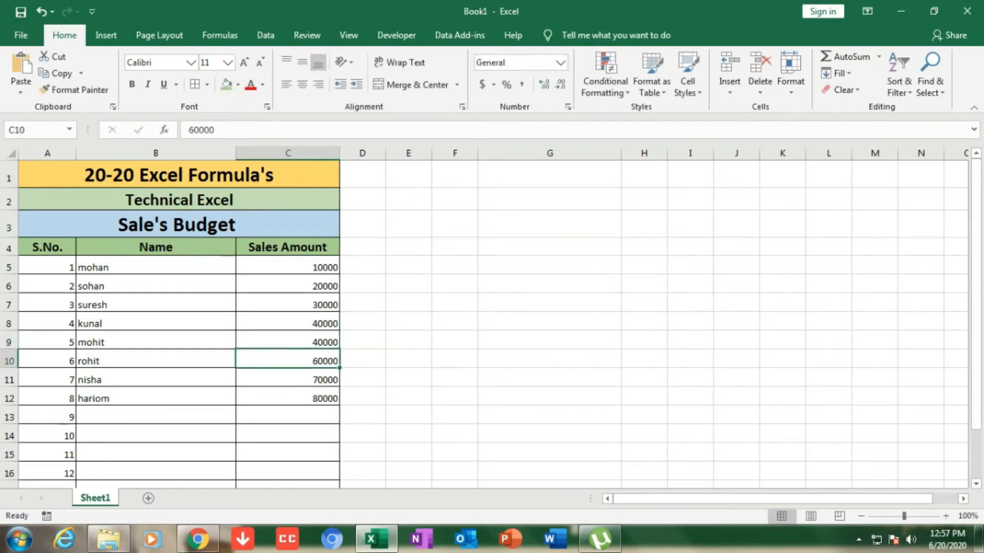
text(40000)
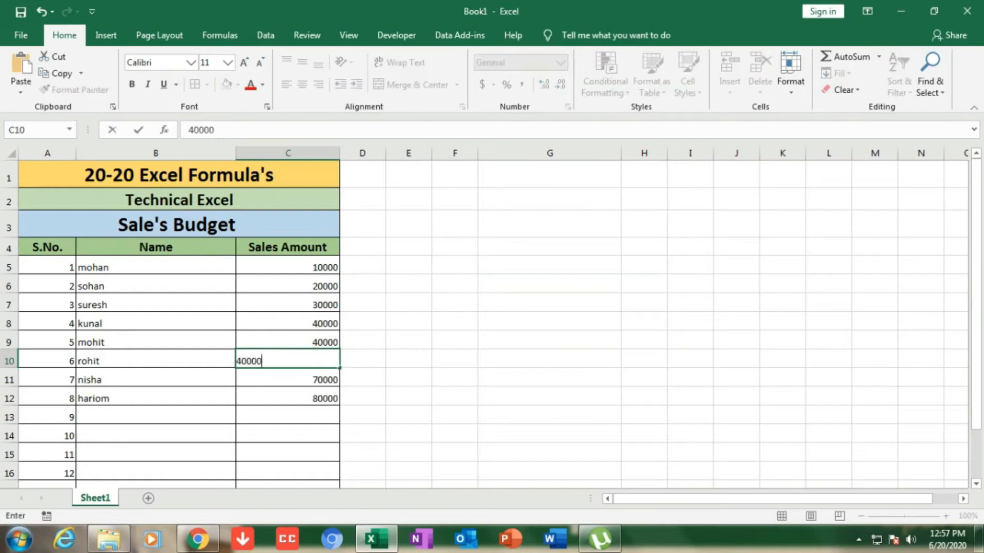
key(Return)
Enter the formula =MODE(C5:C12) in G3 to find the most frequent sales amount
click(549, 174)
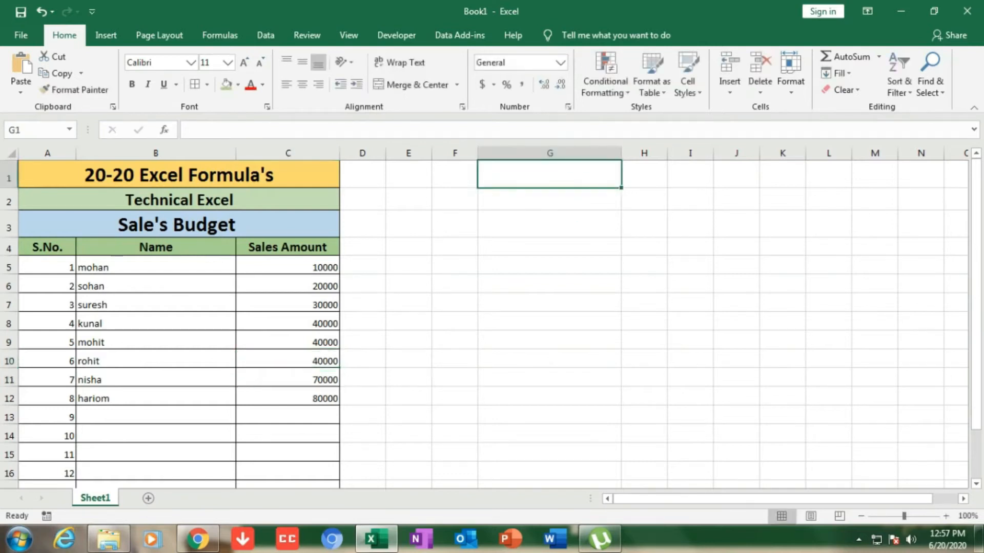
click(549, 224)
text(=mo)
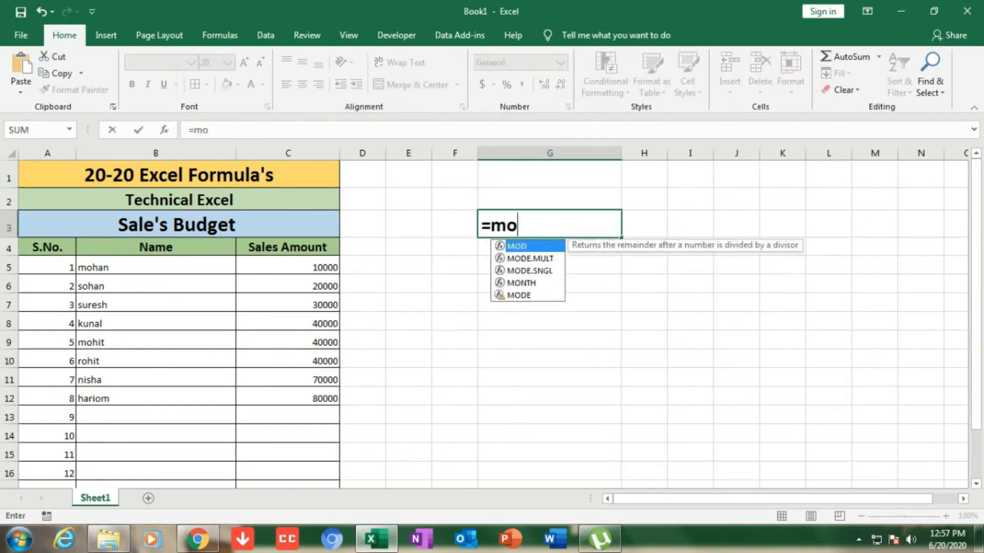
text(de()
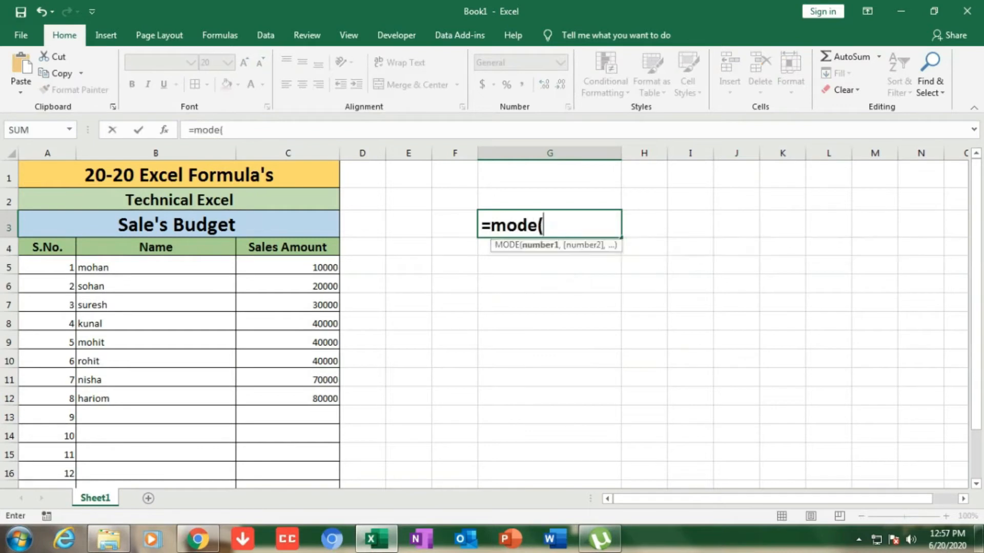
drag(312, 267, 327, 399)
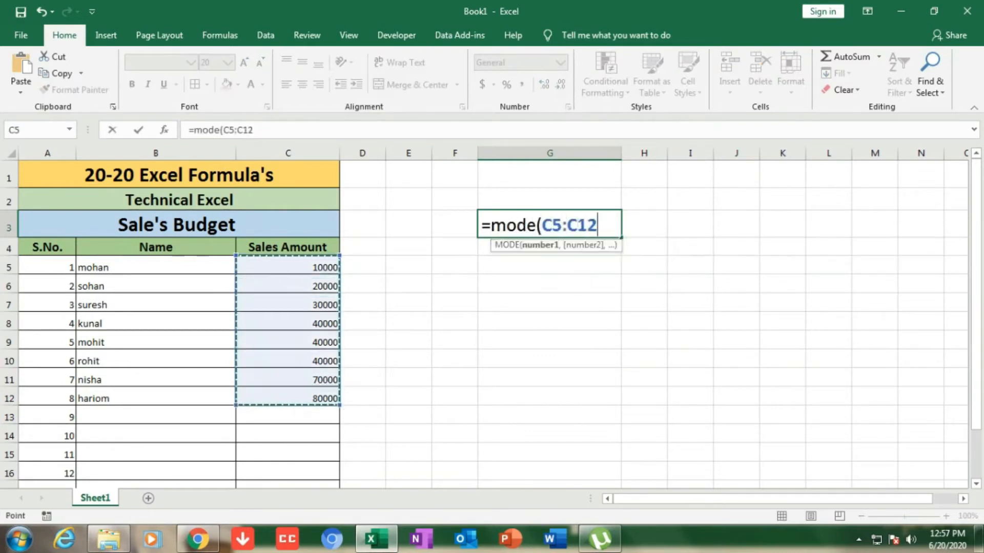
text())
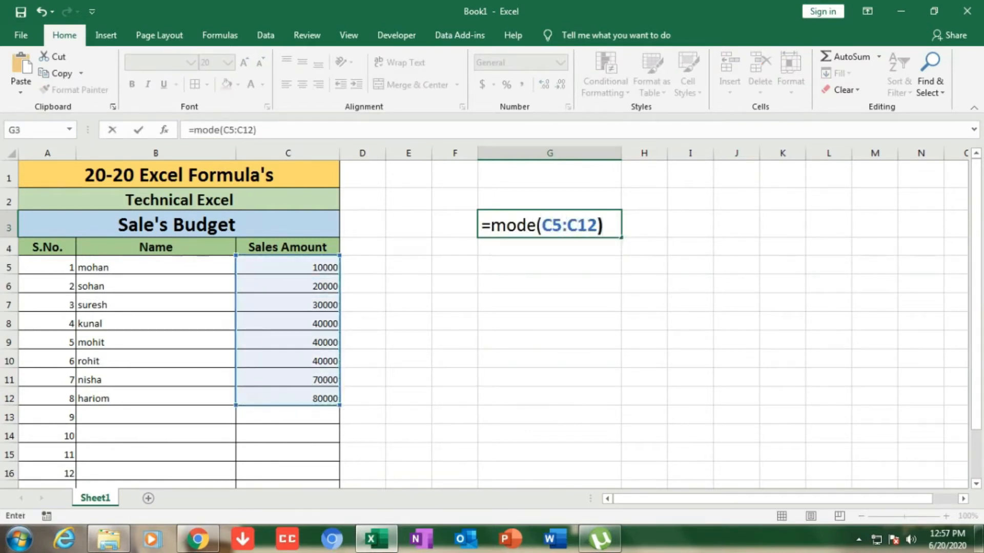
key(Return)
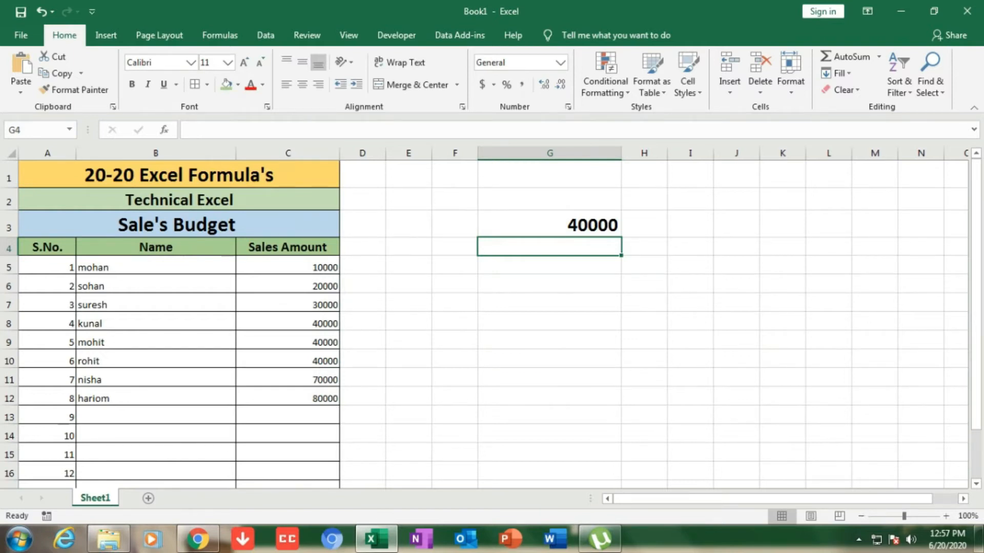
Replace the MODE formula in G3 with a SUMIF that matches the name from B5 within B5:B12 and sums C5:C12
click(549, 225)
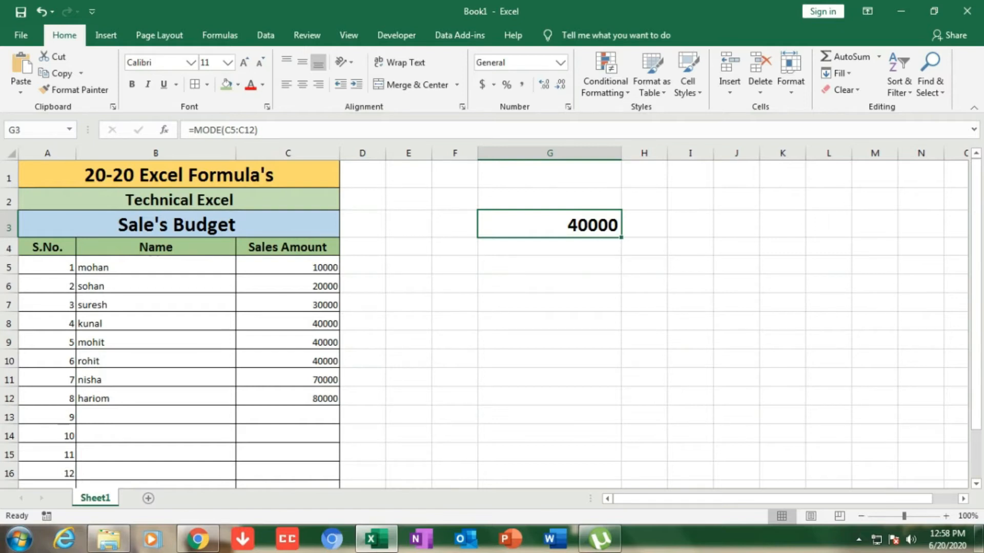
key(Delete)
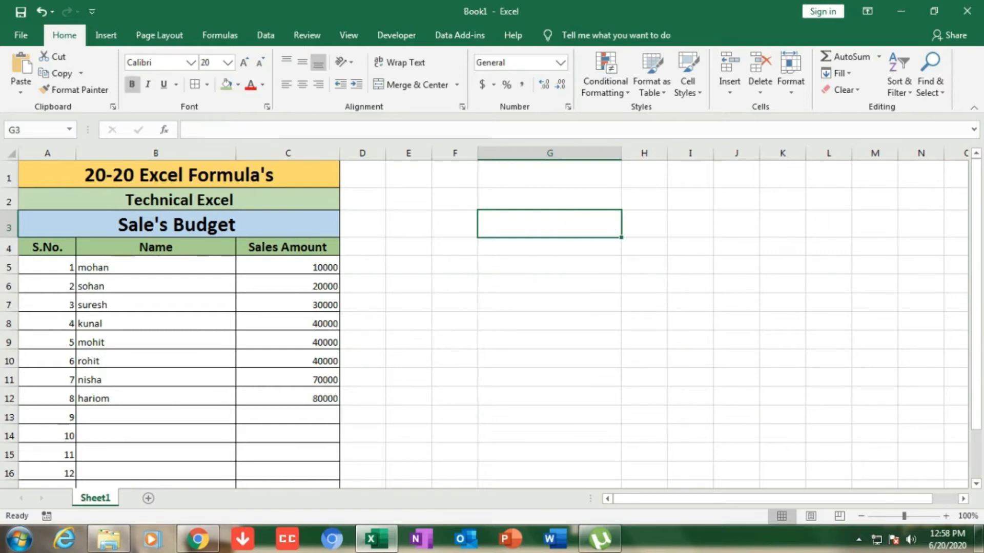
text(=sumif)
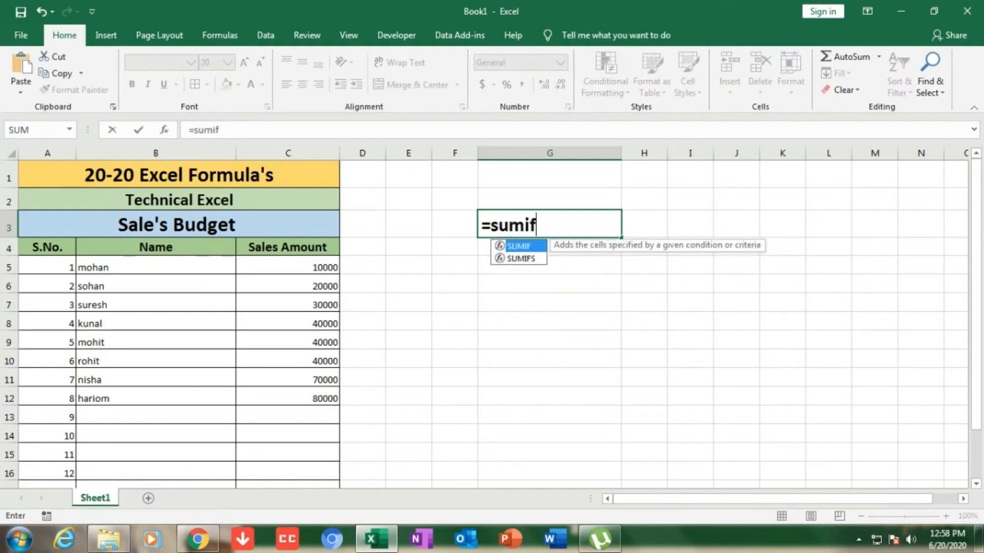
text())
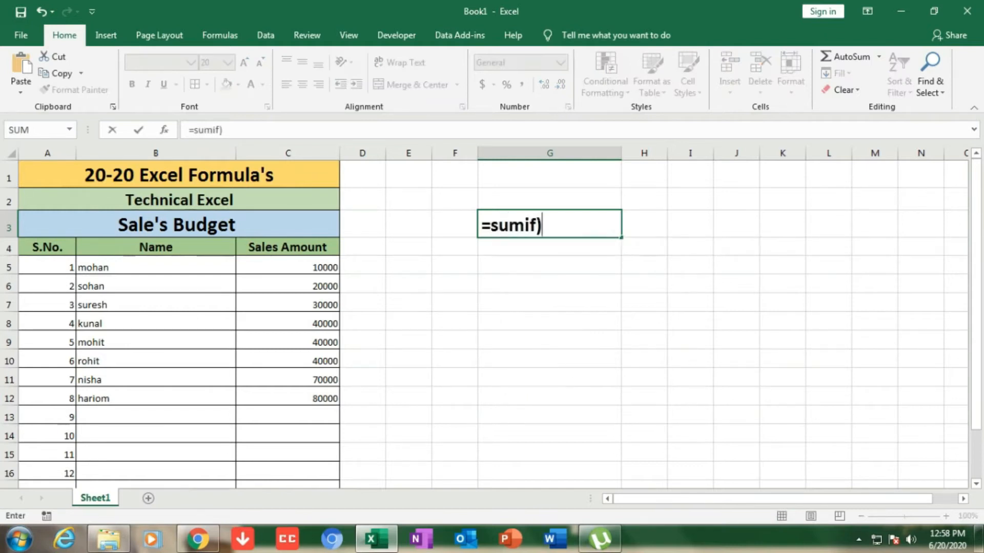
key(BackSpace)
text(()
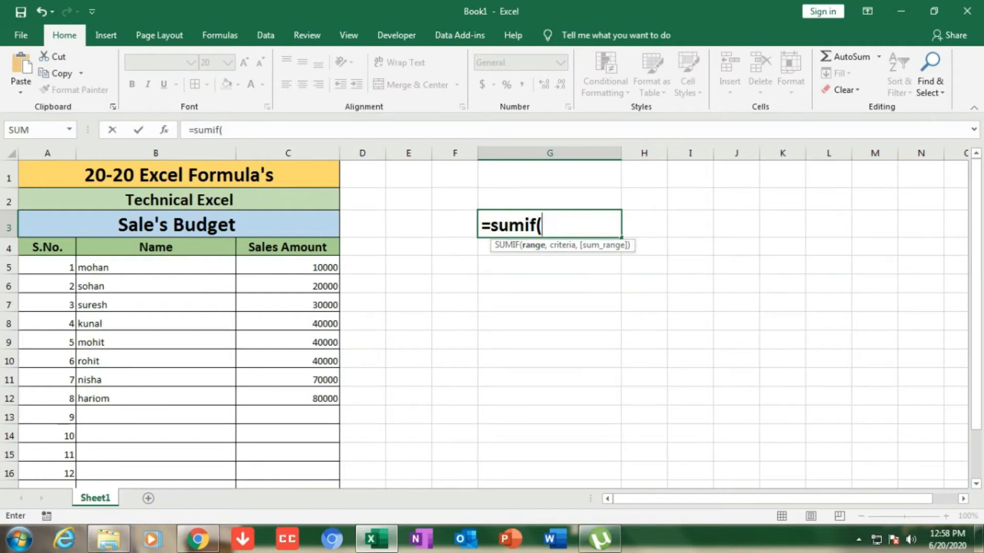
drag(225, 265, 232, 400)
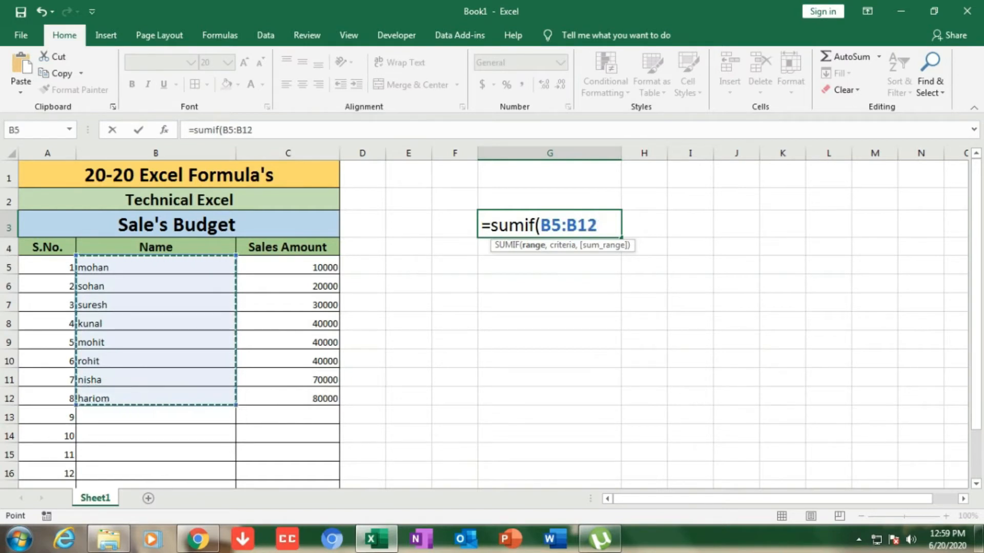
text(,)
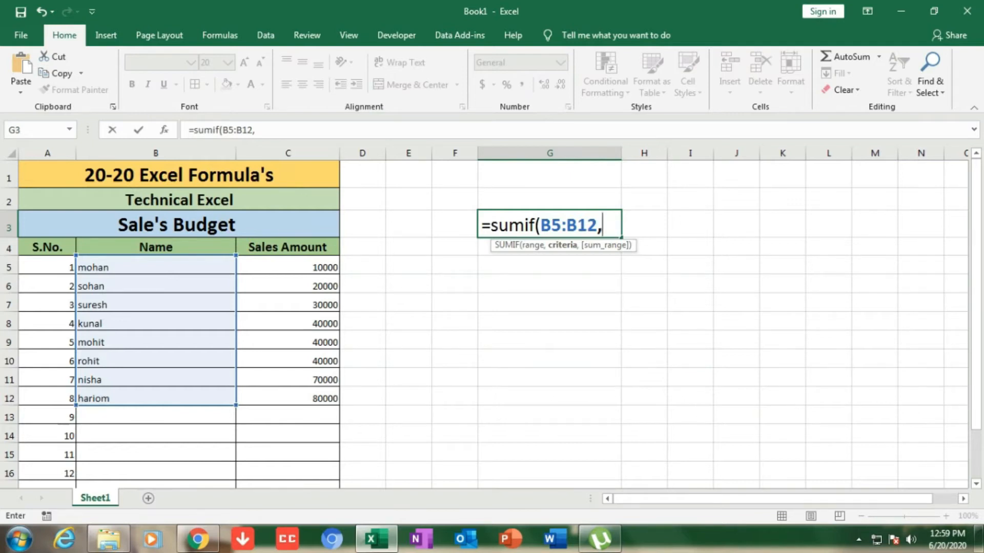
text("mohan",)
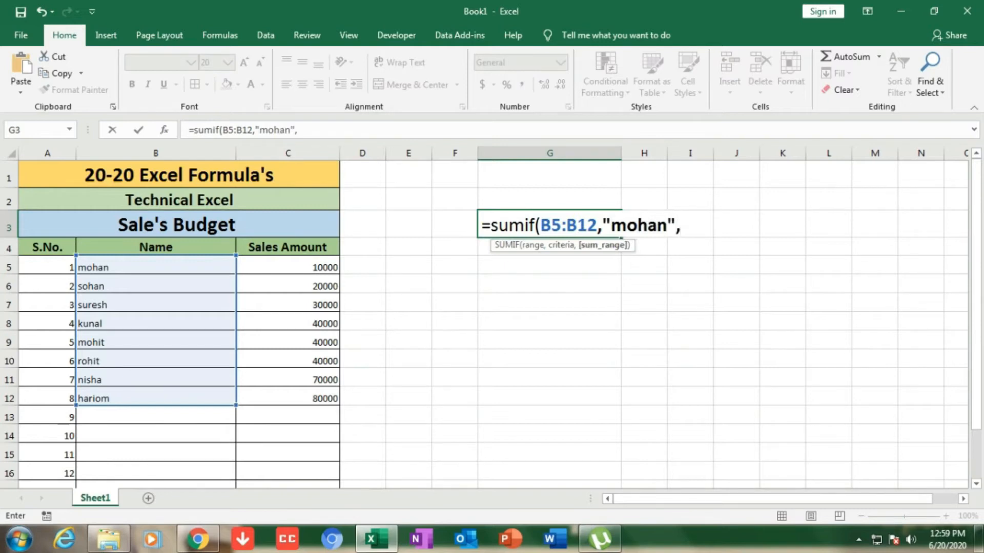
drag(287, 266, 307, 399)
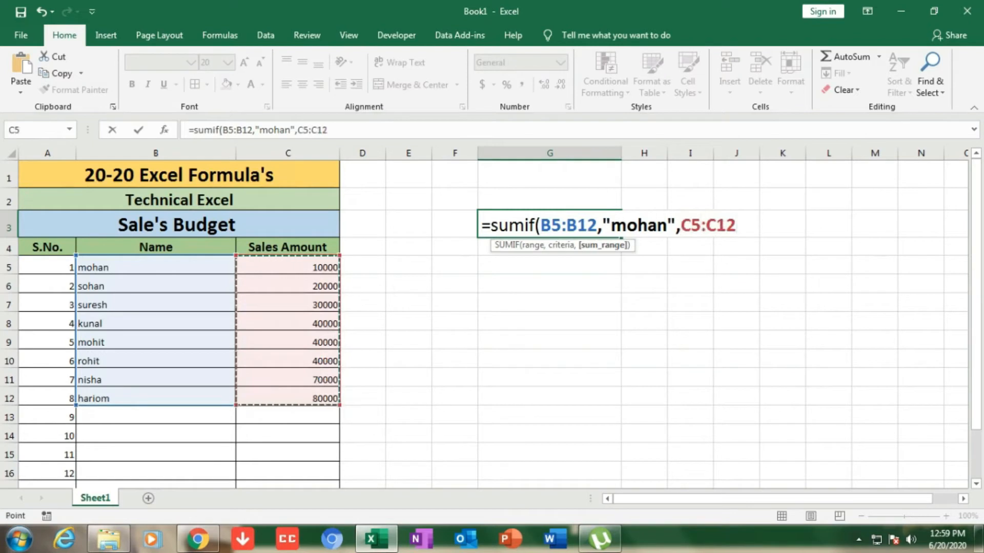
text())
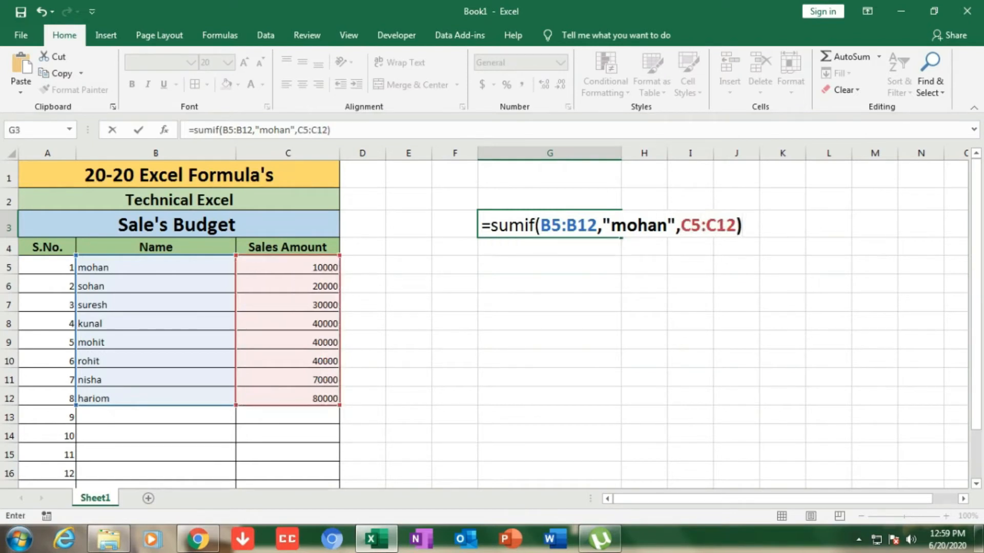
key(Return)
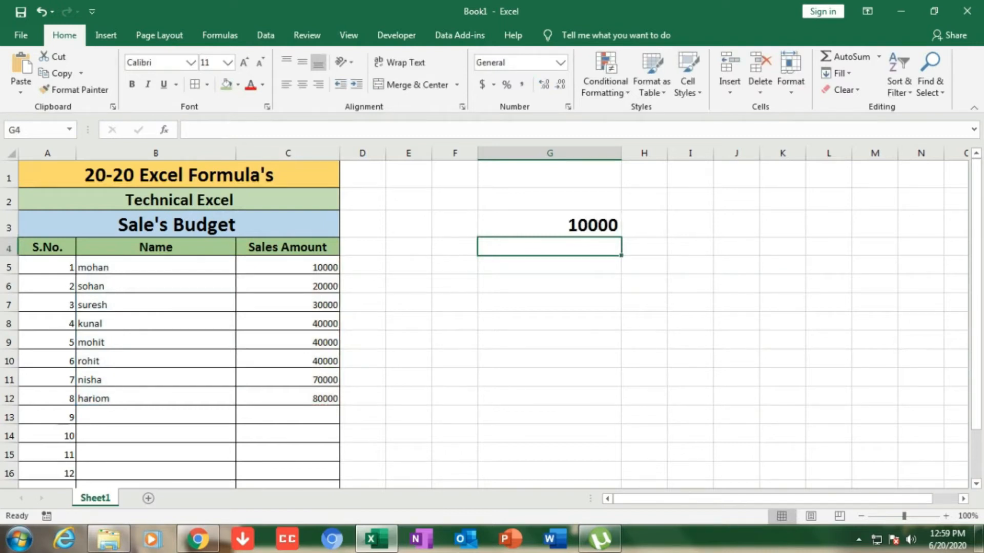
Change the names in B9 and B12 to the same name as in B5
click(155, 341)
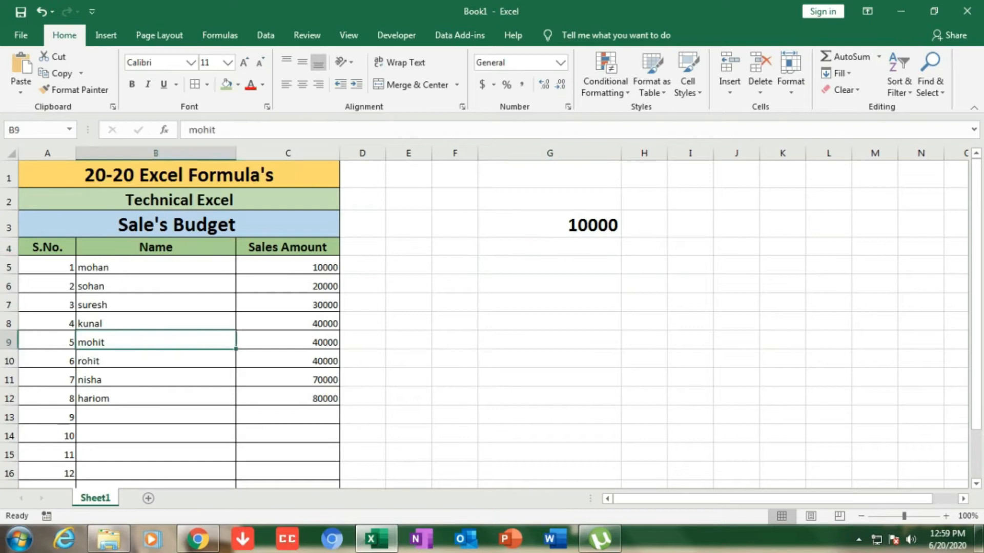
text(mohn)
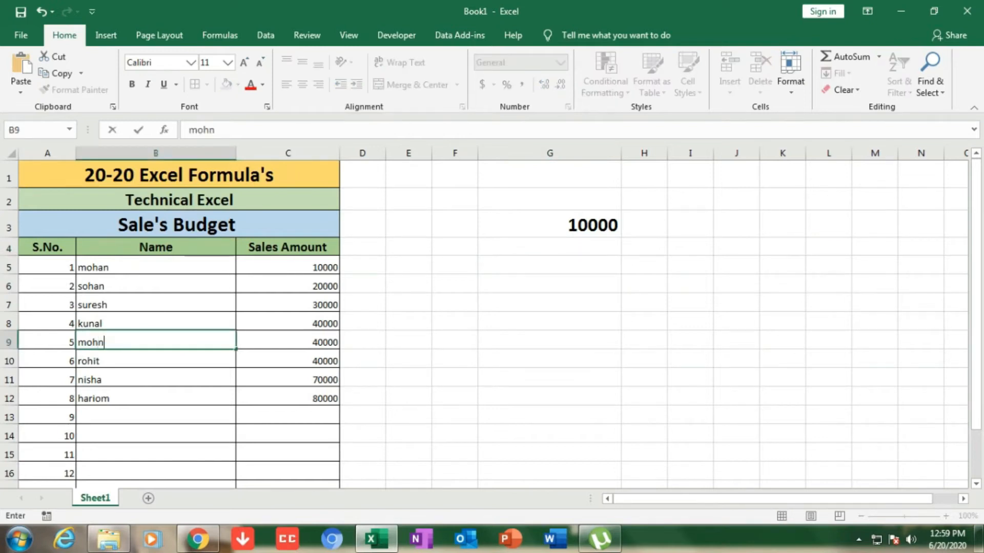
key(BackSpace)
text(an)
key(Return)
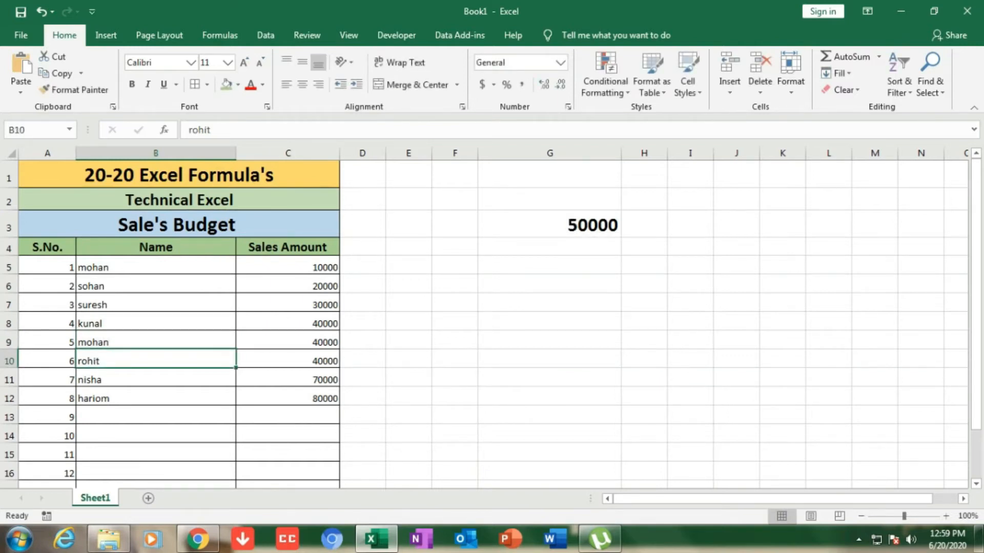
click(156, 397)
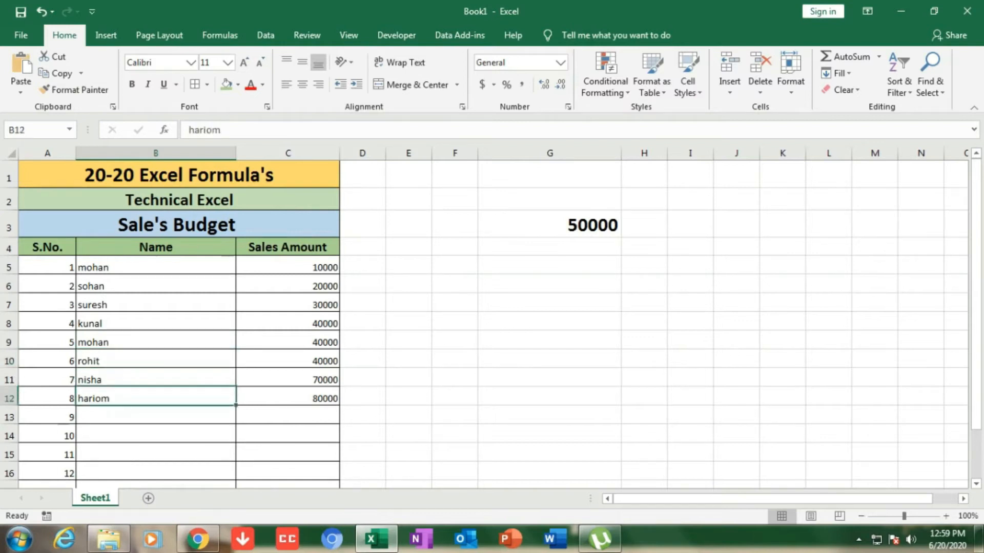
text(mohan)
key(Return)
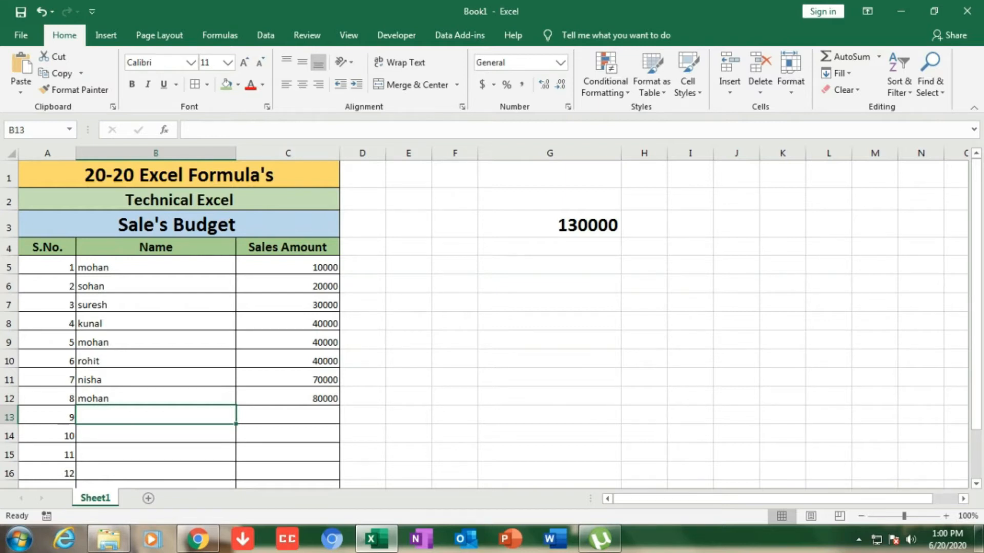
Replace the formula in G3 with =SUMIF(C5:C12,">40000",C5:C12) to total the sales amounts above 40000
click(549, 224)
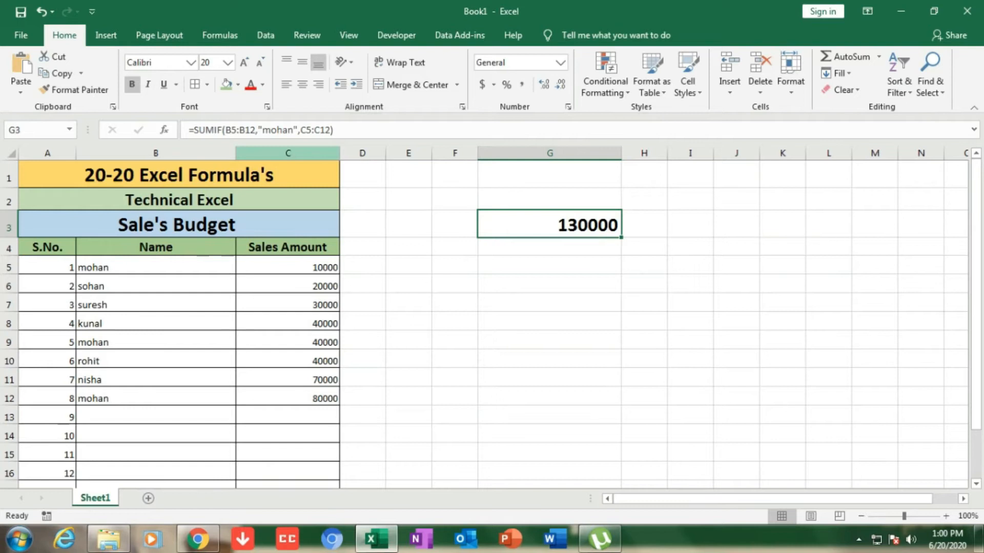
key(Delete)
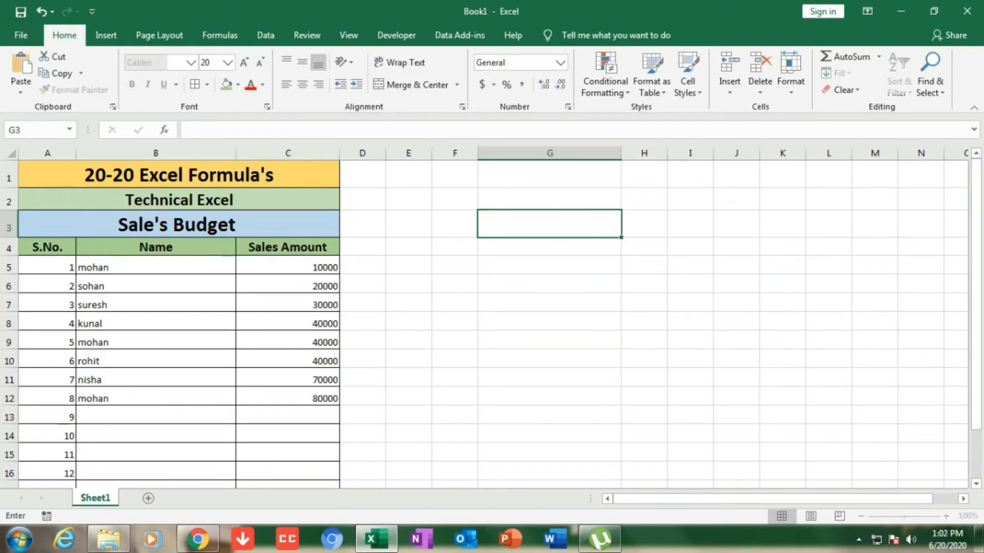
text(=)
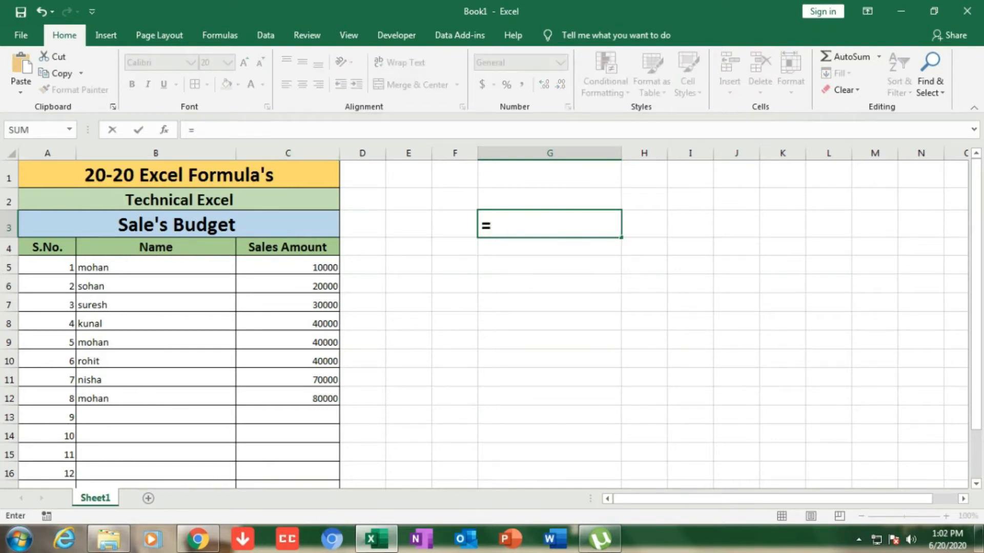
text(sumif)
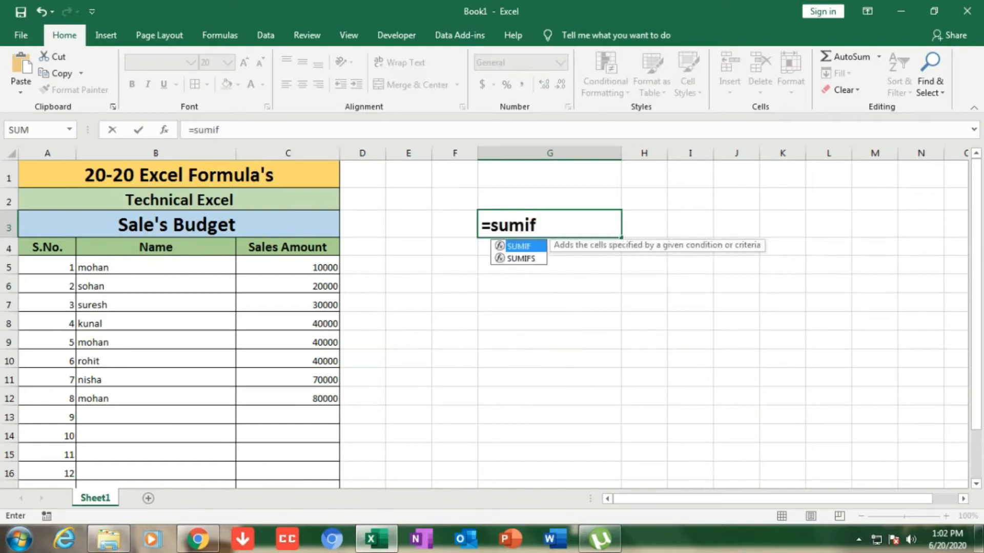
text(()
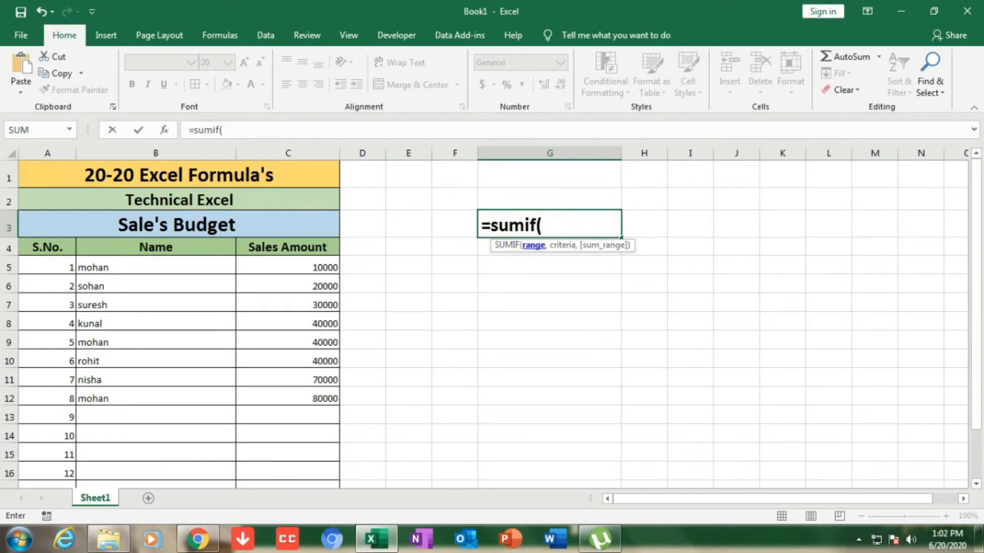
drag(307, 267, 307, 398)
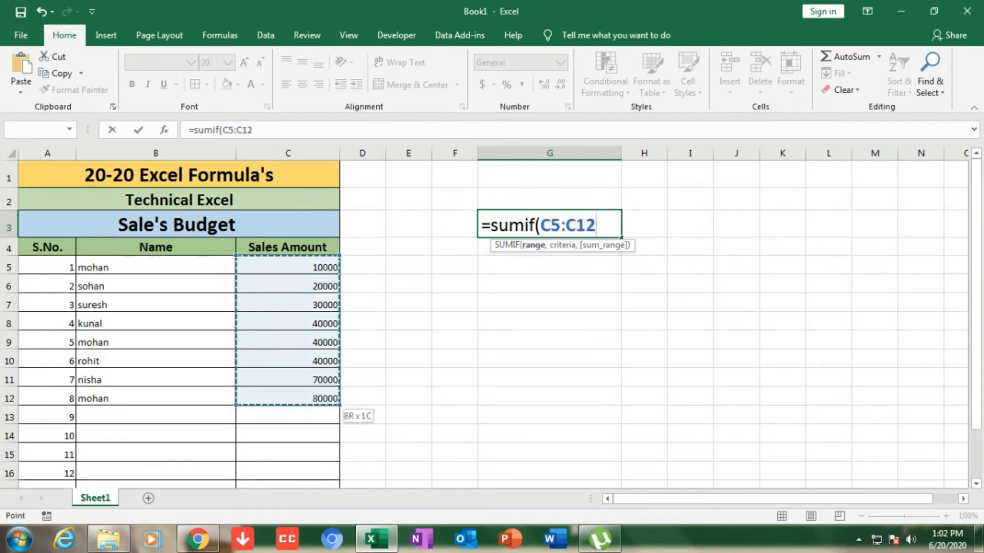
text(,)
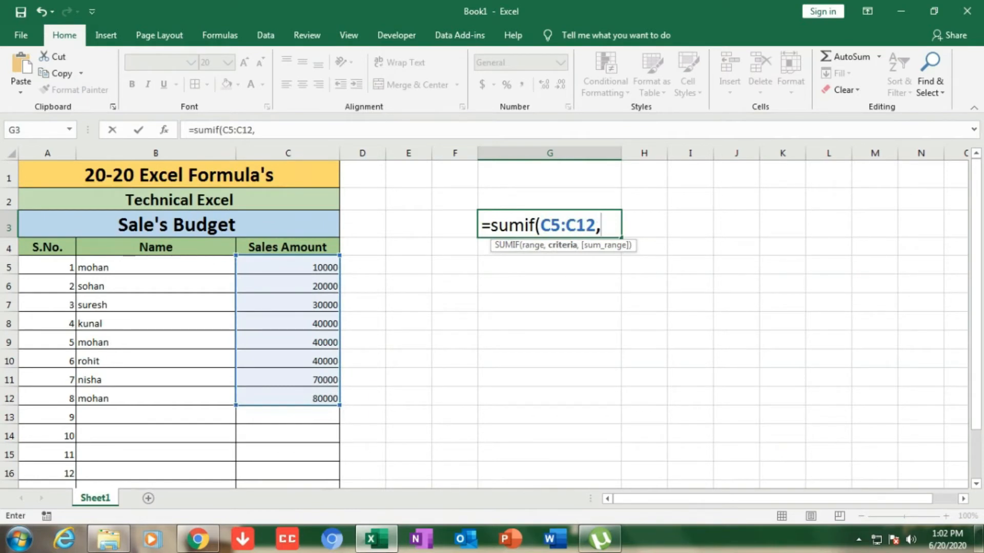
text(>)
key(BackSpace)
text(">40000)
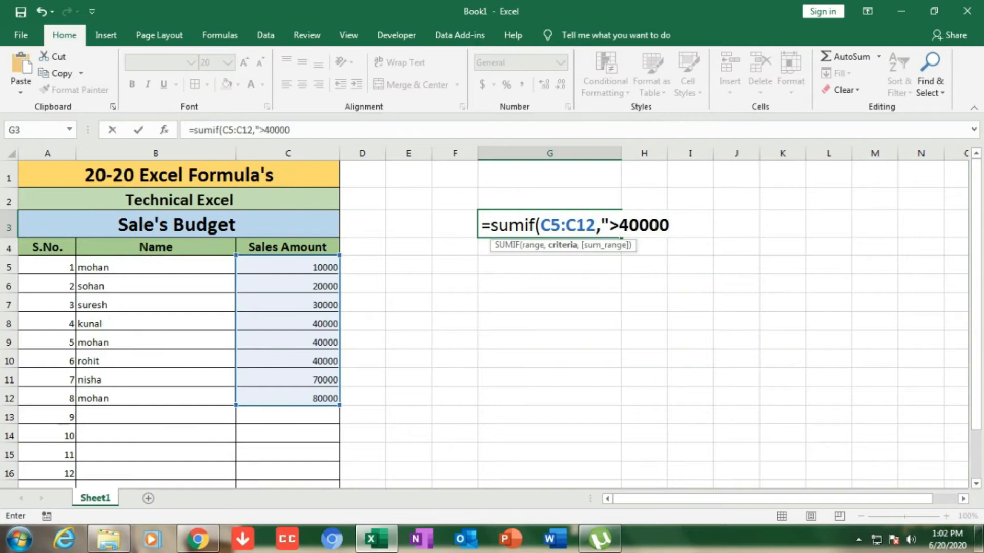
text(",)
drag(287, 267, 323, 399)
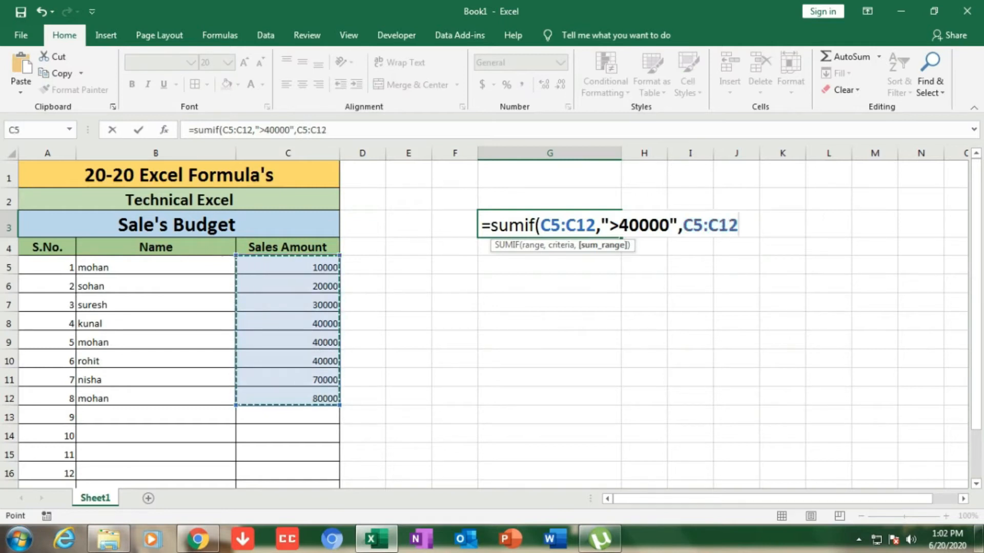
text())
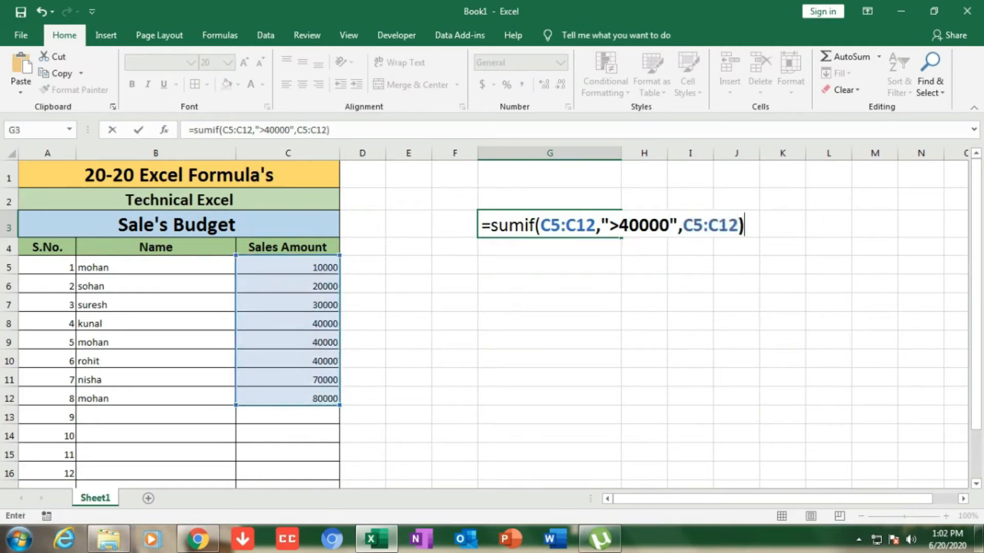
key(Return)
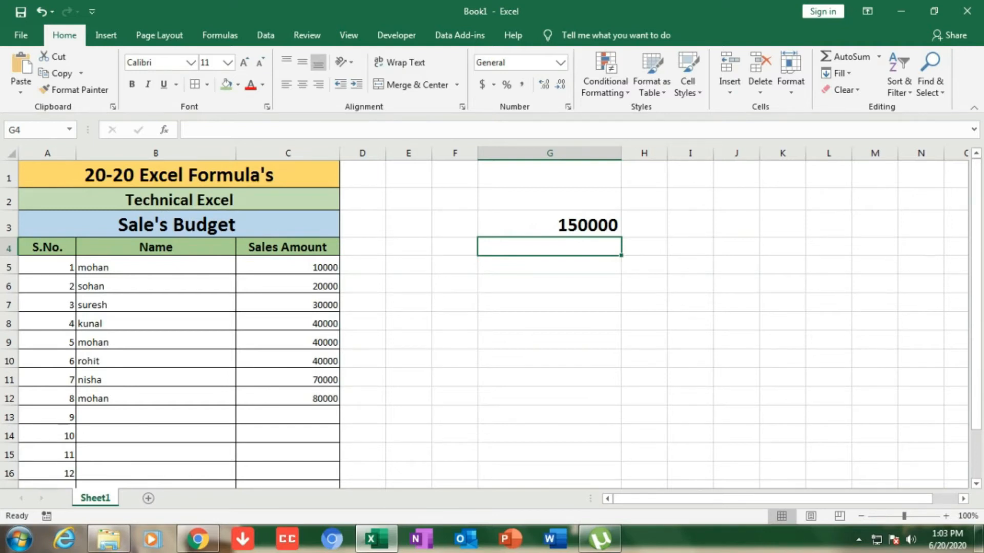
Change the SUMIF criterion in G3 to ">=40000" so that amounts equal to 40000 are included
click(549, 224)
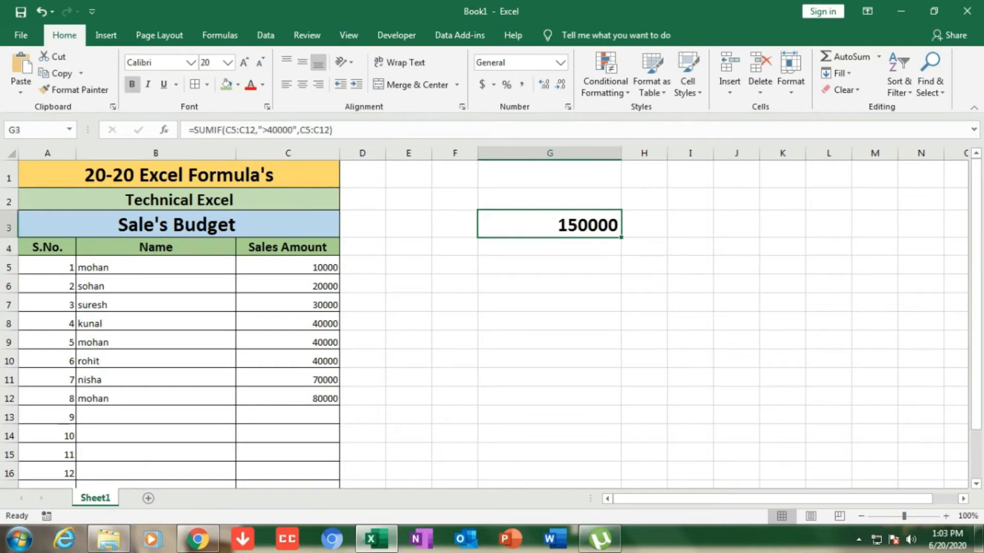
key(F2)
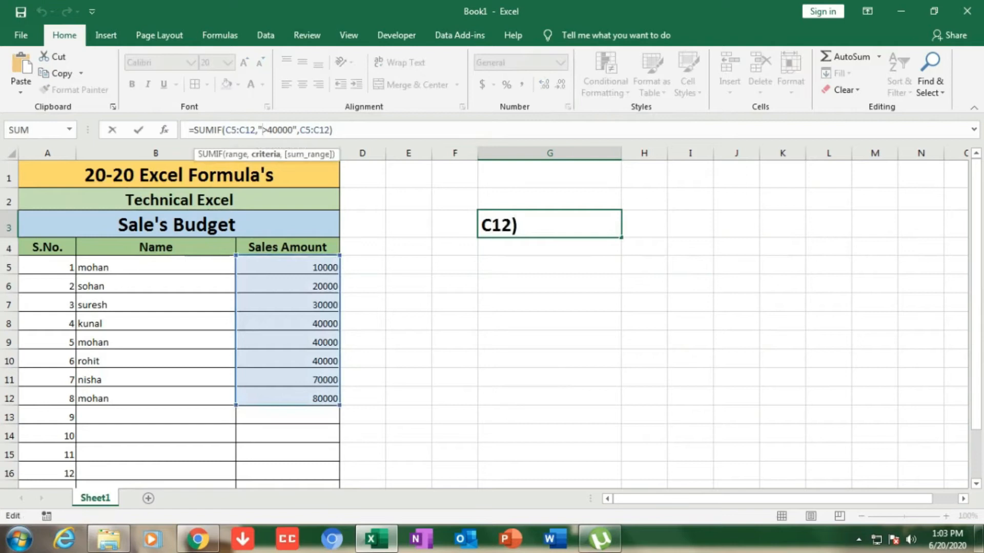
key(Right)
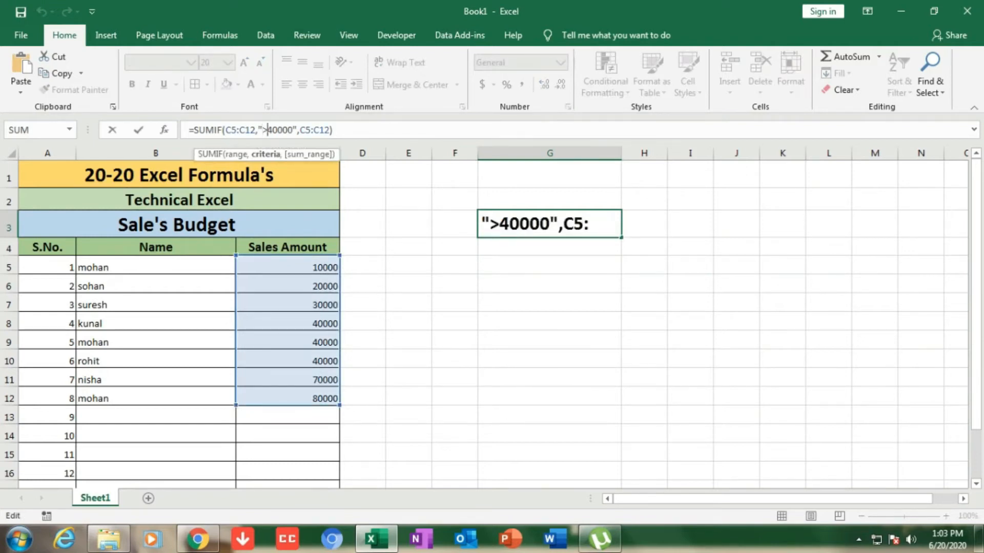
text(=)
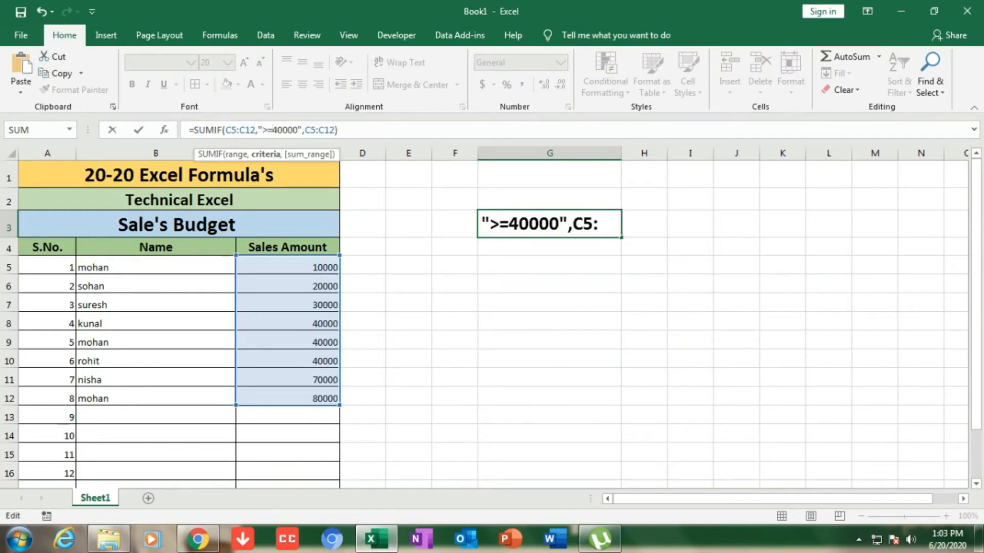
key(Return)
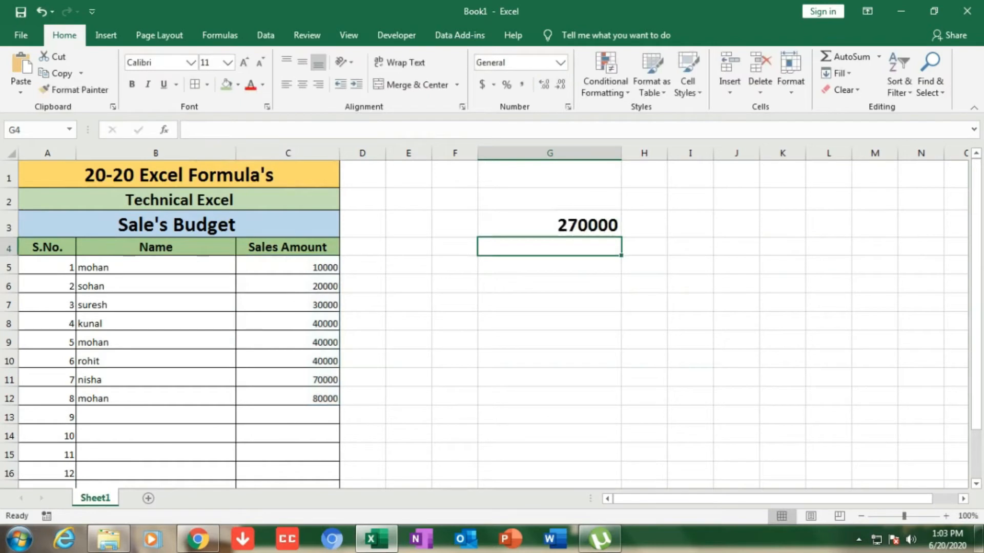
Select the sales amounts from C8 to C12 to compare their sum with the SUMIF result in G3
click(287, 322)
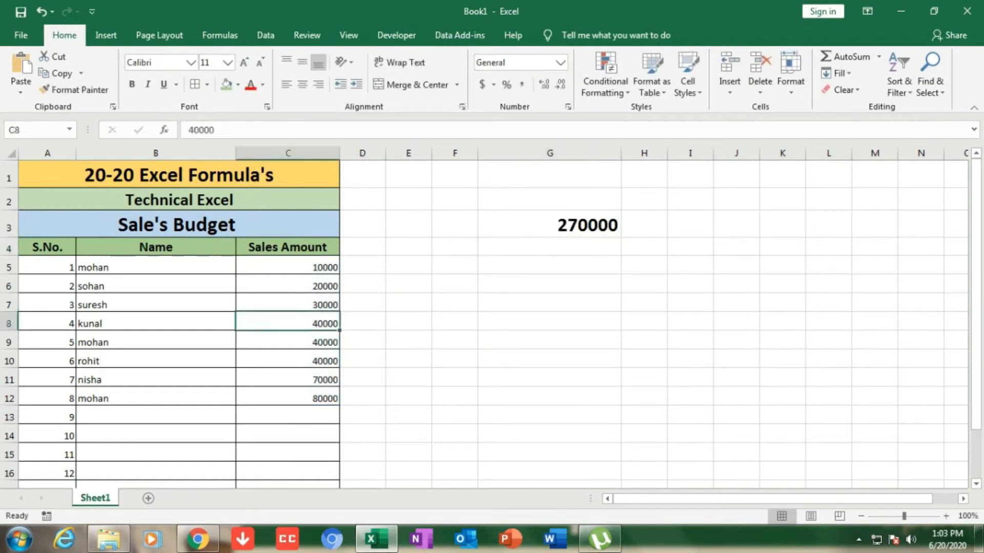
key(shift+Down)
key(shift+Down)
key(shift+Down)
key(shift+Down)
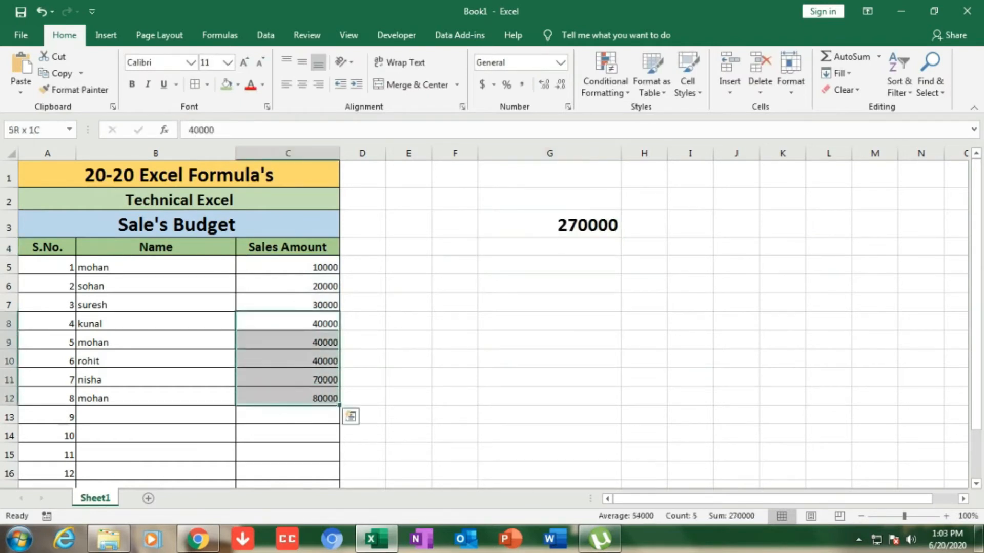
key(shift+Up)
key(shift+Up)
key(shift+Down)
key(shift+Down)
key(Down)
key(shift+Down)
key(shift+Down)
key(shift+Down)
key(shift+Down)
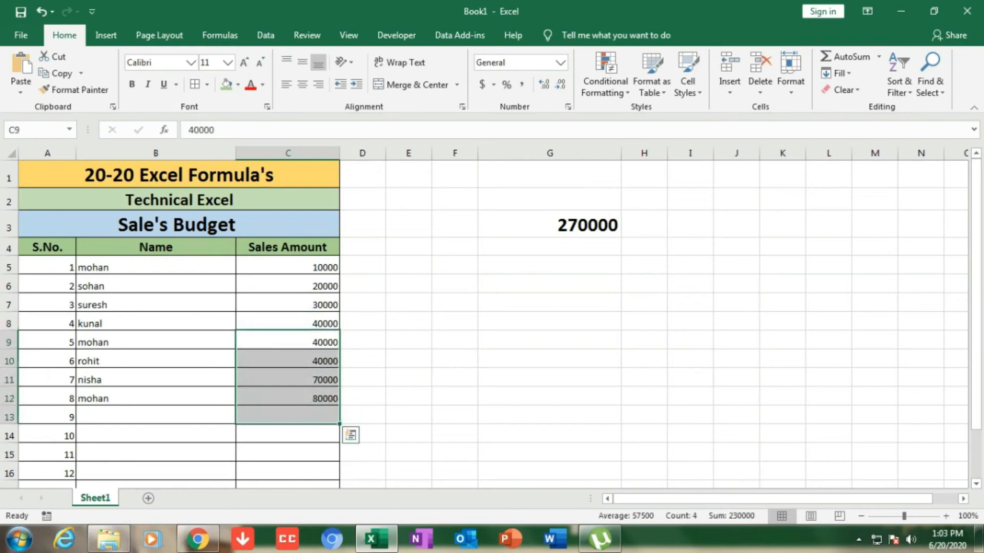
Replace the SUMIF formula in G3 with =FACT(3) to calculate the factorial of 3
click(549, 224)
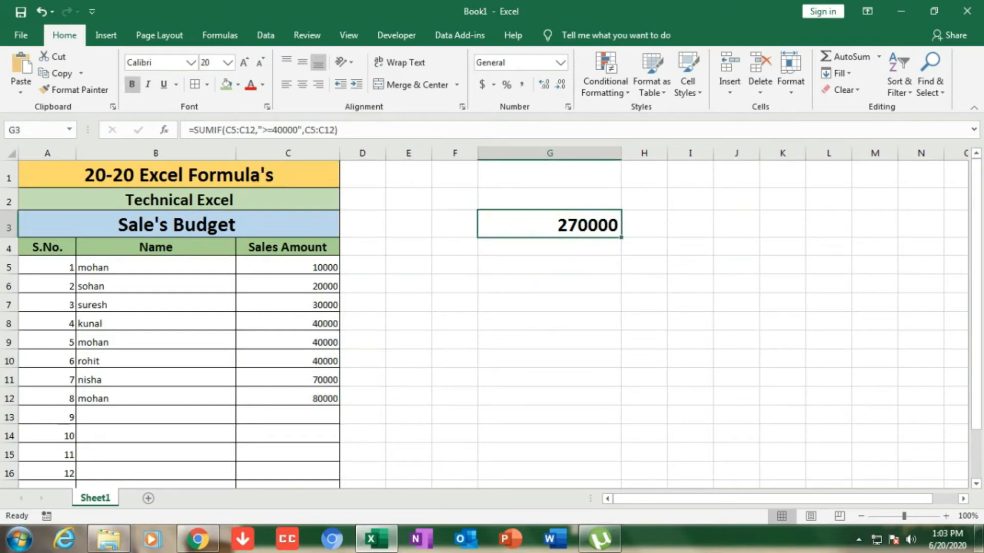
key(Delete)
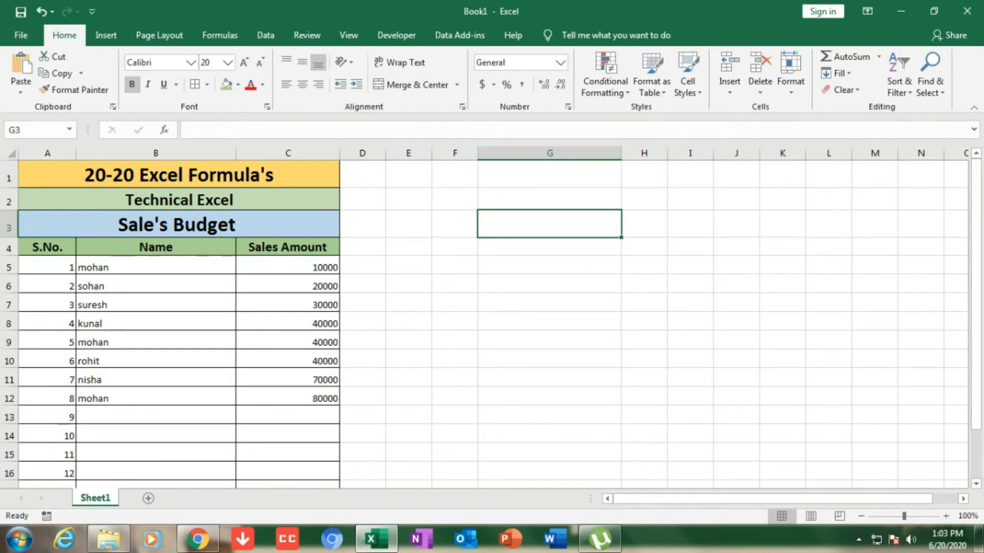
text(=fa)
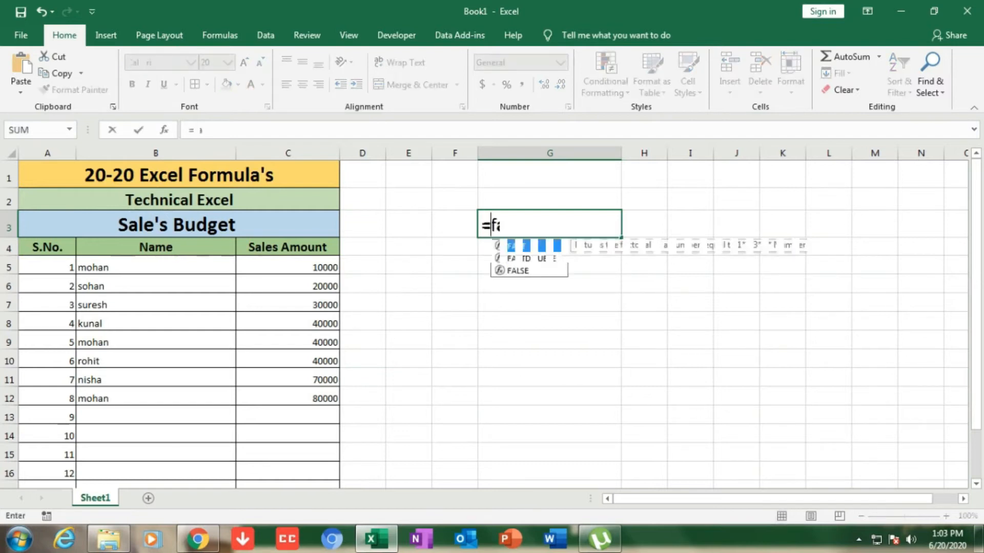
text(ct()
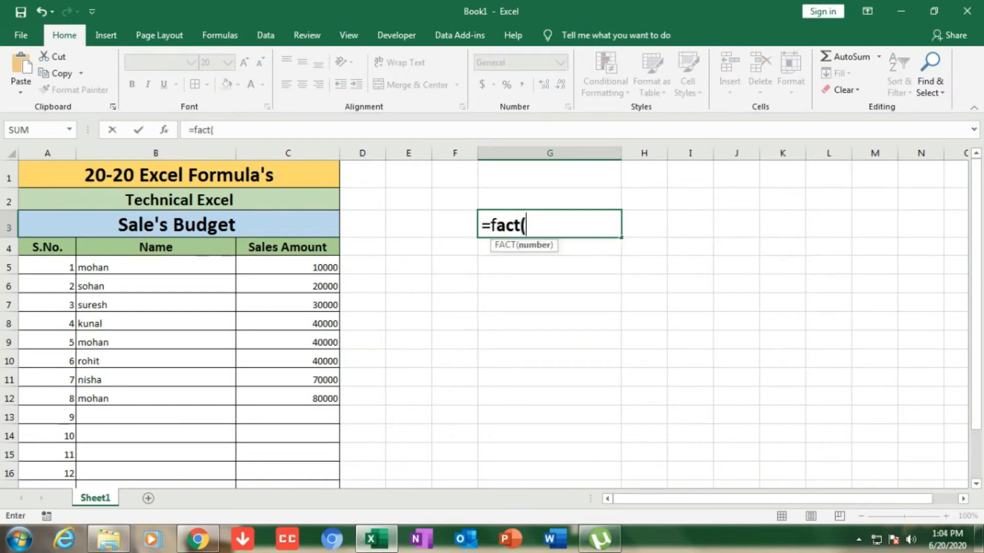
text(3))
key(Return)
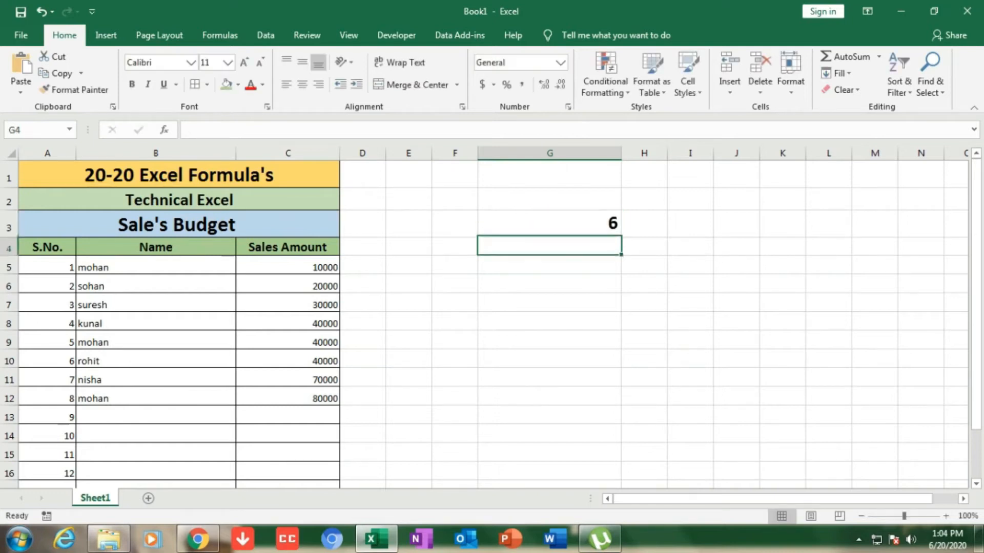
Replace the formula in G3 with =FACT(5) to calculate the factorial of 5
click(549, 224)
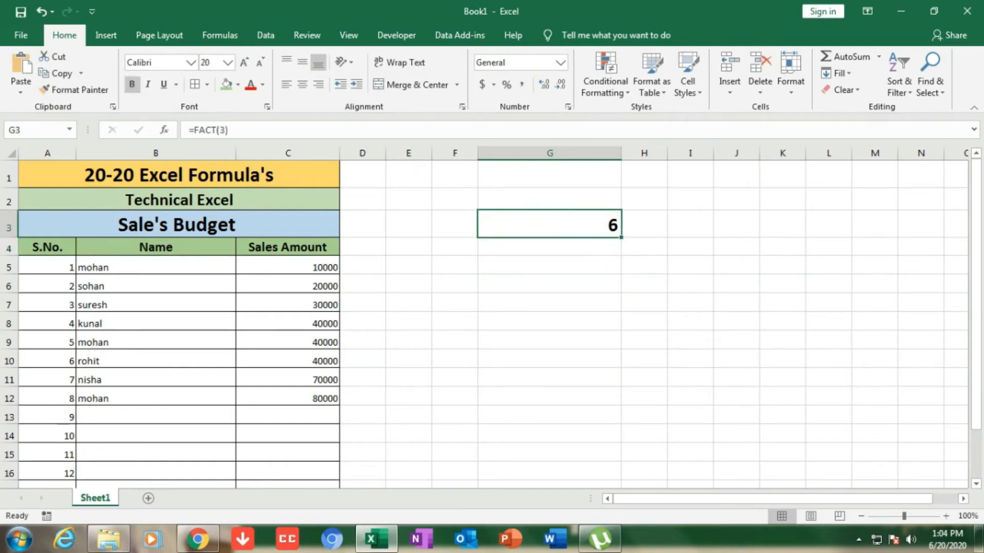
key(Delete)
text(=fa)
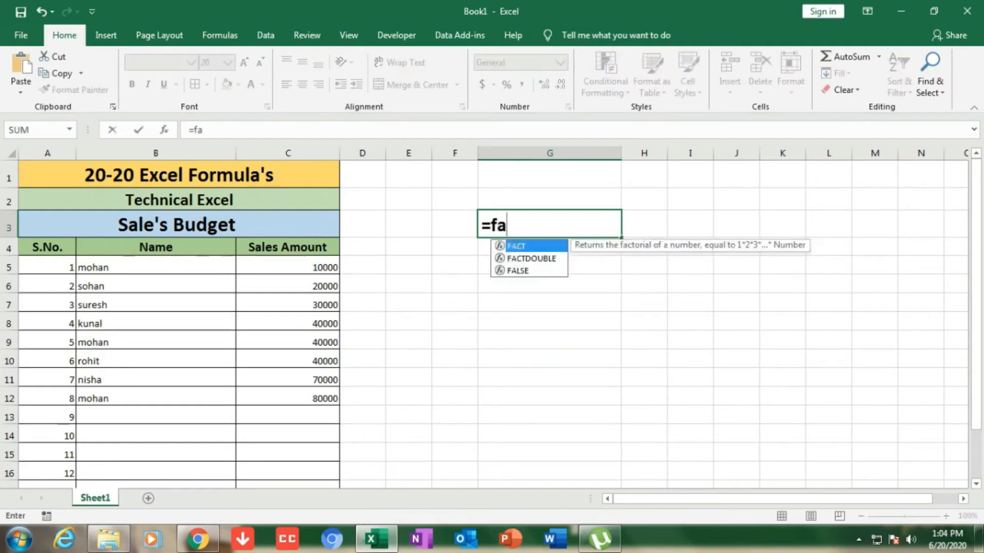
text(ct()
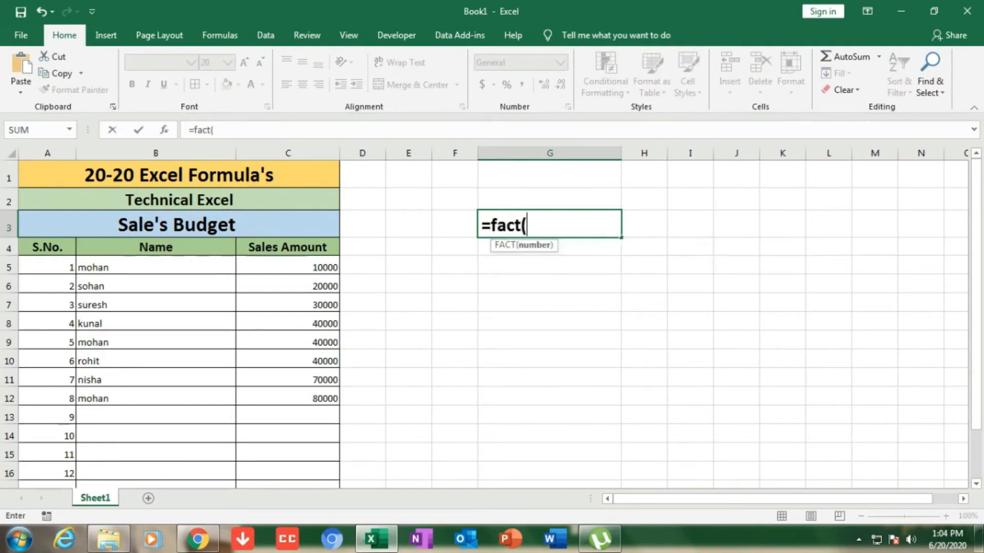
text(5))
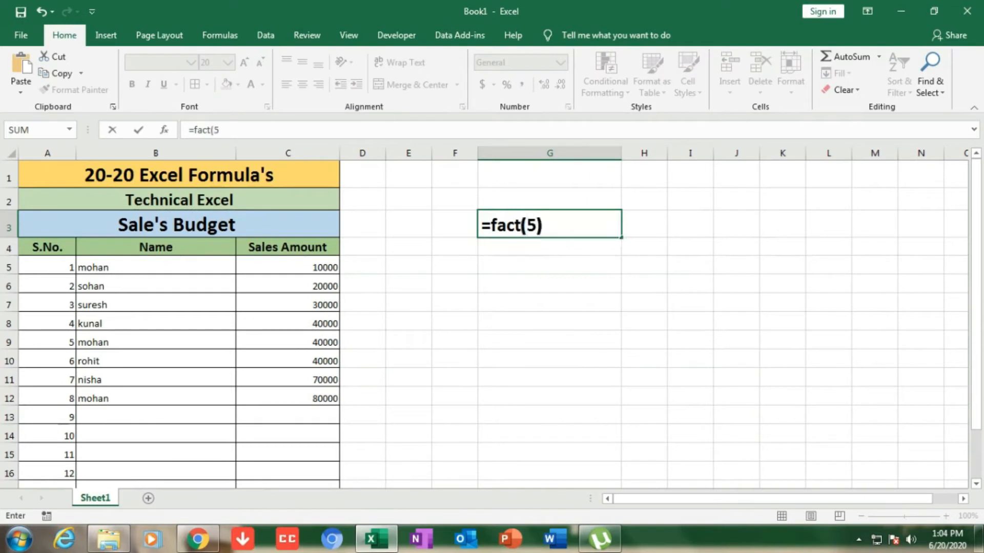
key(Return)
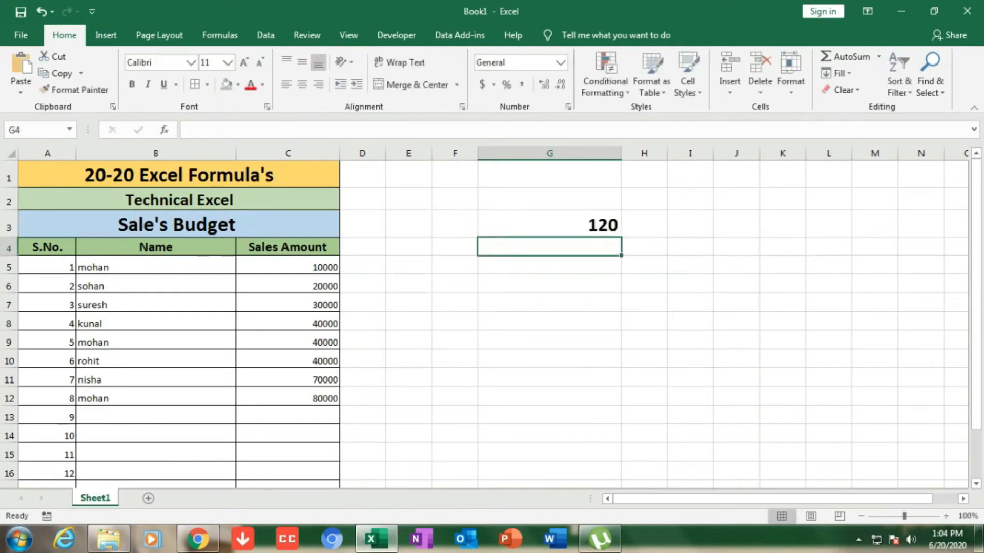
Clear the factorial formula from G3
key(Up)
key(Up)
key(Down)
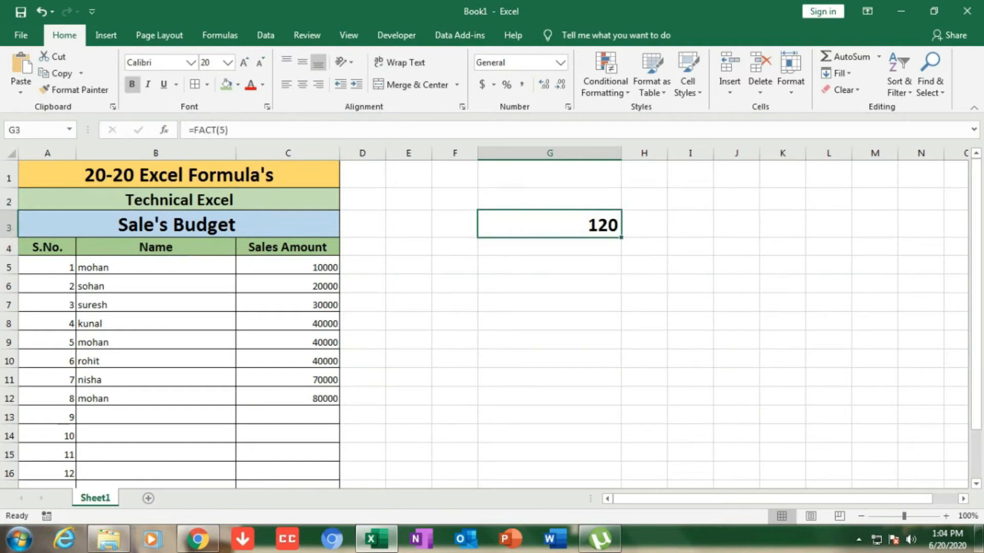
key(Delete)
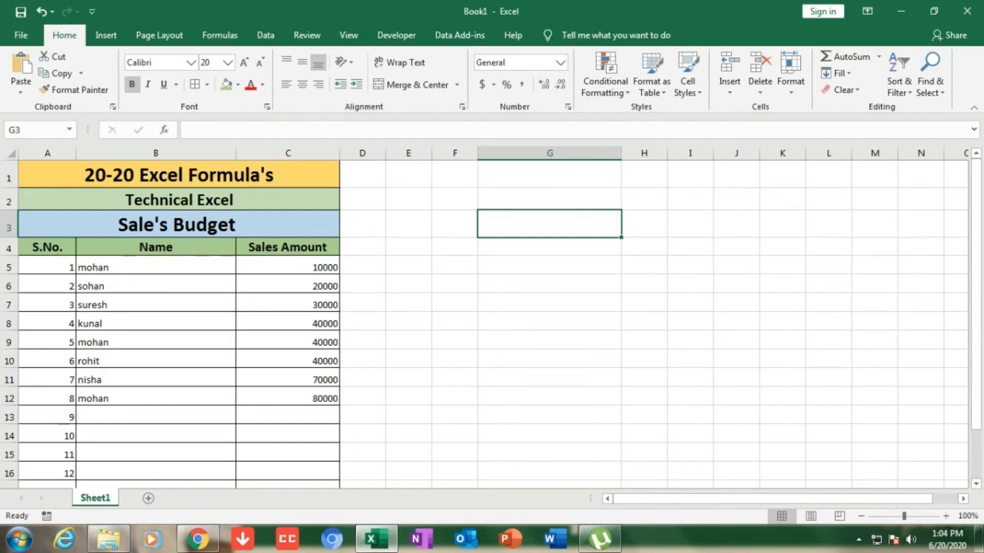
Enter =MIN(C5:C12) in G3 to find the smallest sales amount
click(287, 265)
key(ctrl+shift+Down)
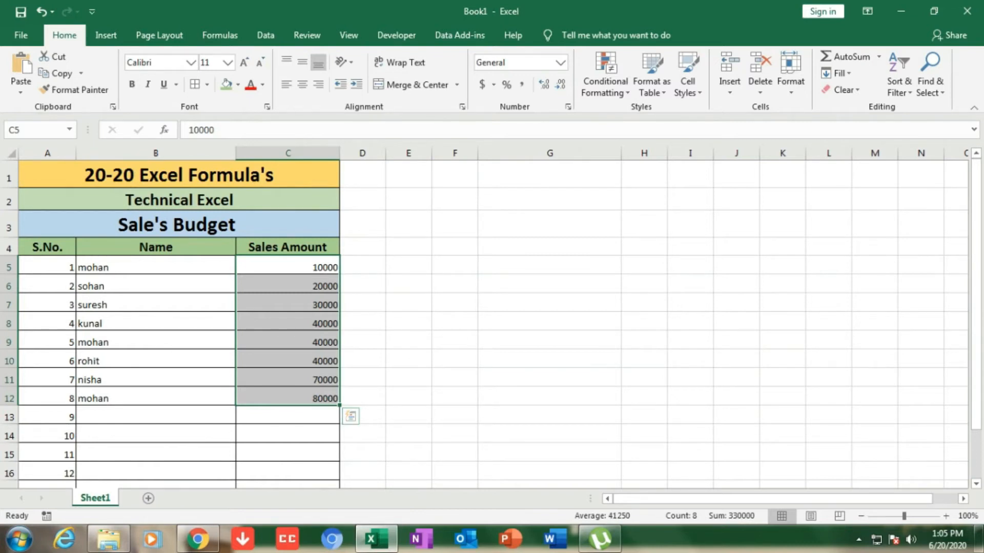
click(549, 224)
text(=min)
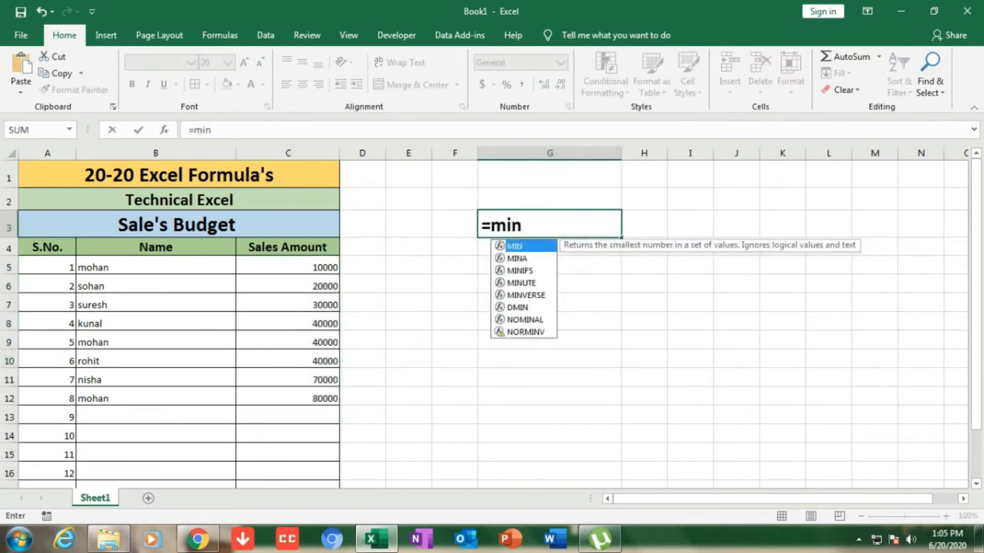
text(()
drag(318, 267, 330, 400)
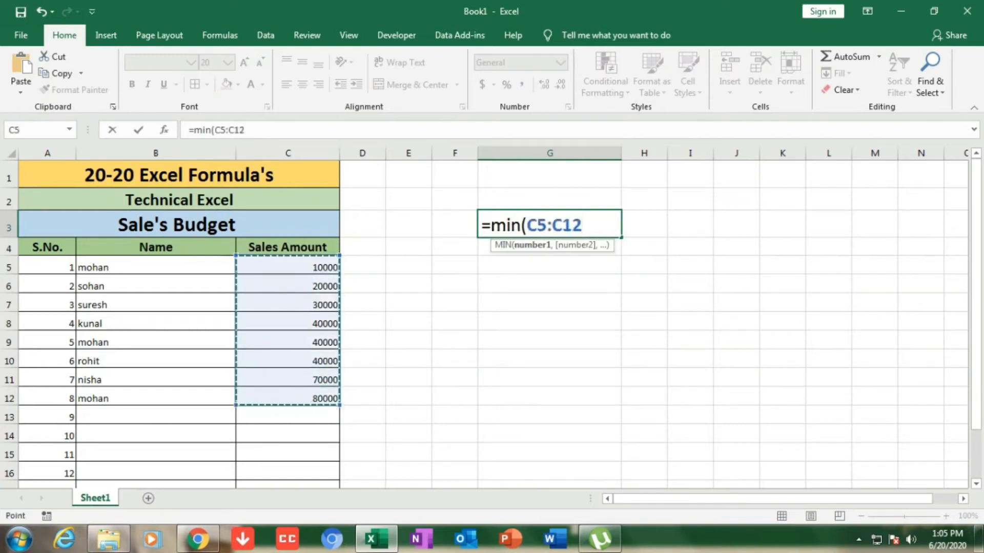
text())
key(Return)
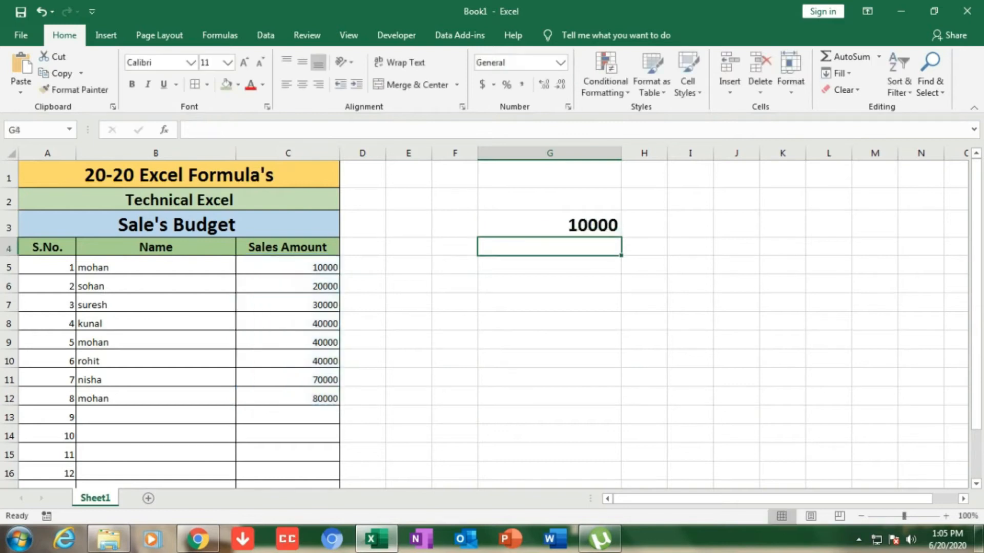
Replace the formula in G3 with =MAX(C5:C12) to find the largest sales amount
key(Up)
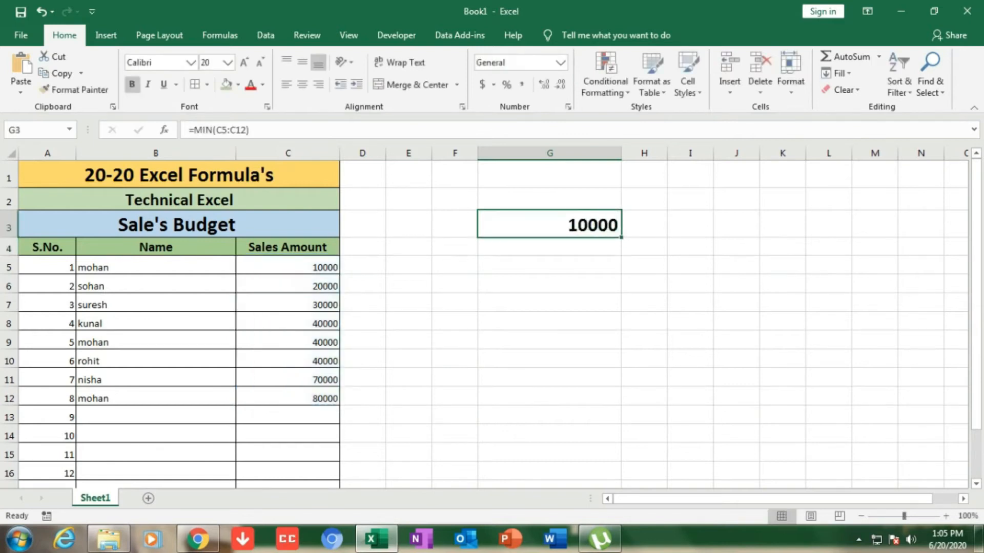
key(Delete)
text(=)
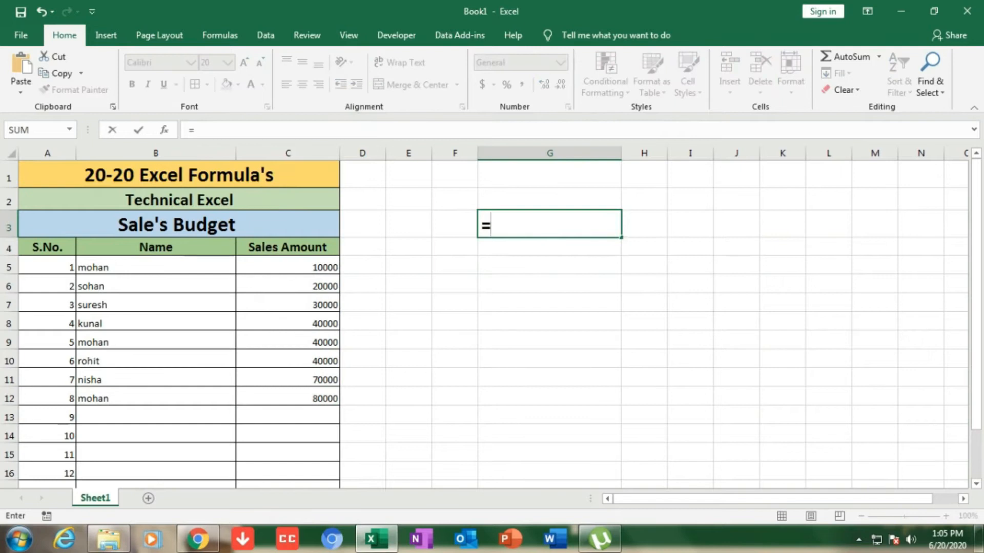
text(max)
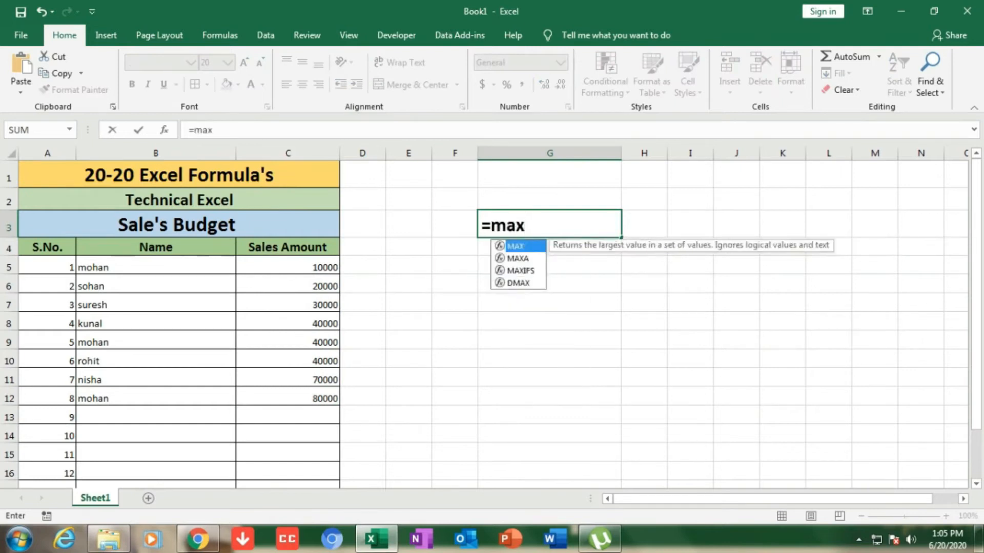
text(()
drag(328, 267, 331, 399)
text())
key(Return)
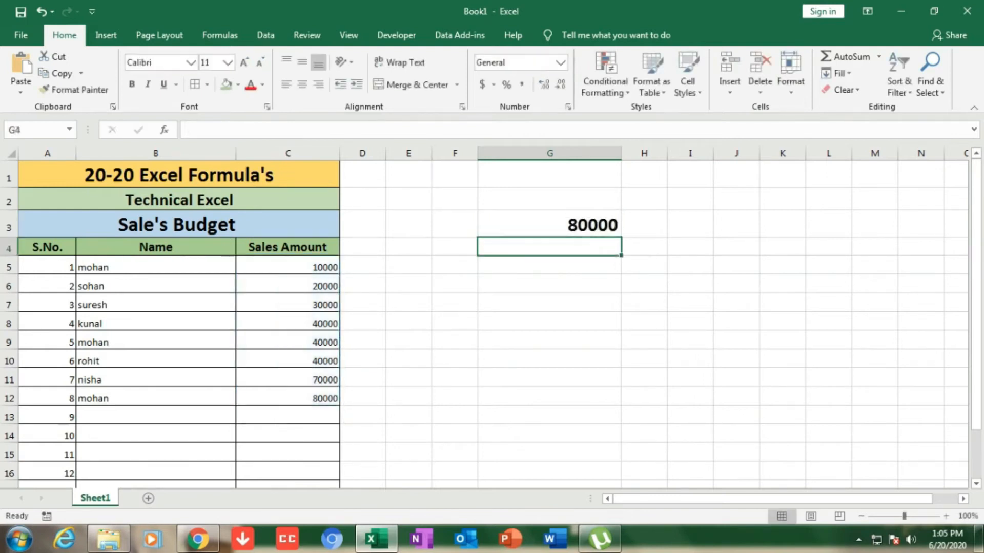
Replace the formula in G3 with =SMALL(C5:C12,2) to find the second smallest sales amount
click(549, 224)
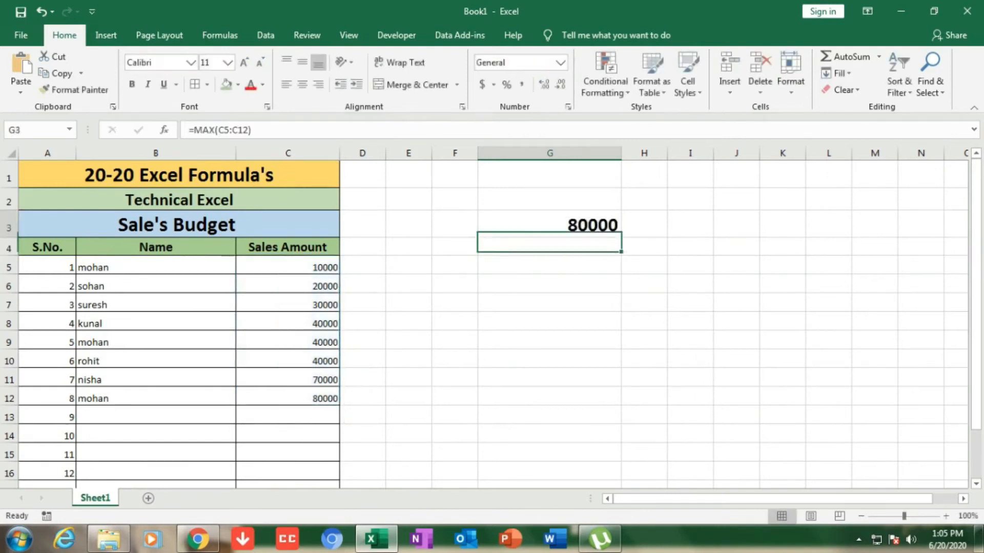
key(Delete)
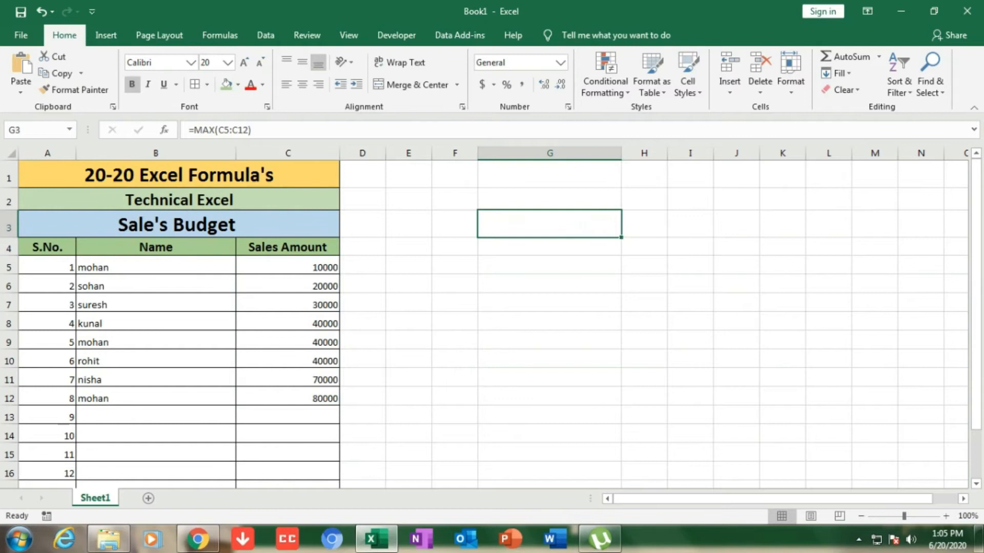
text(=)
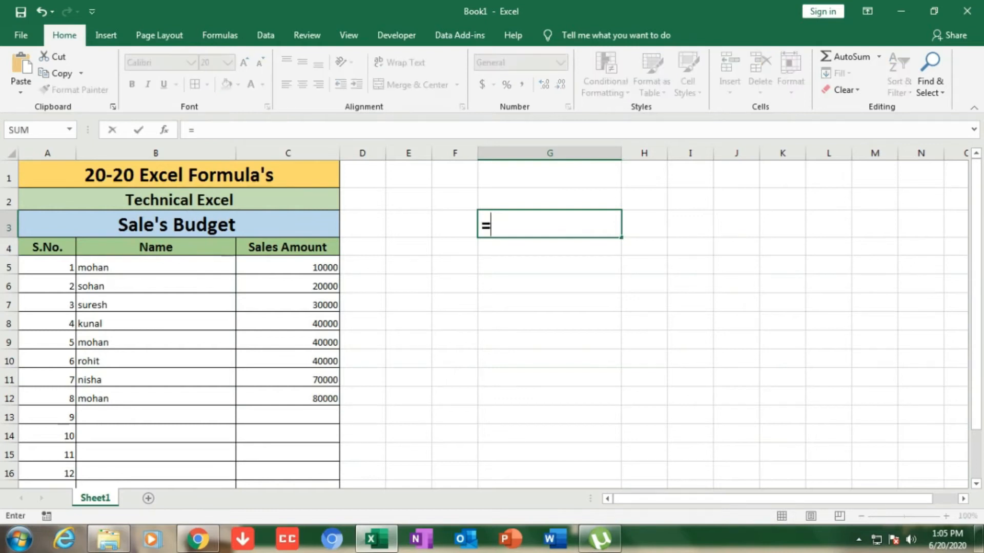
text(small)
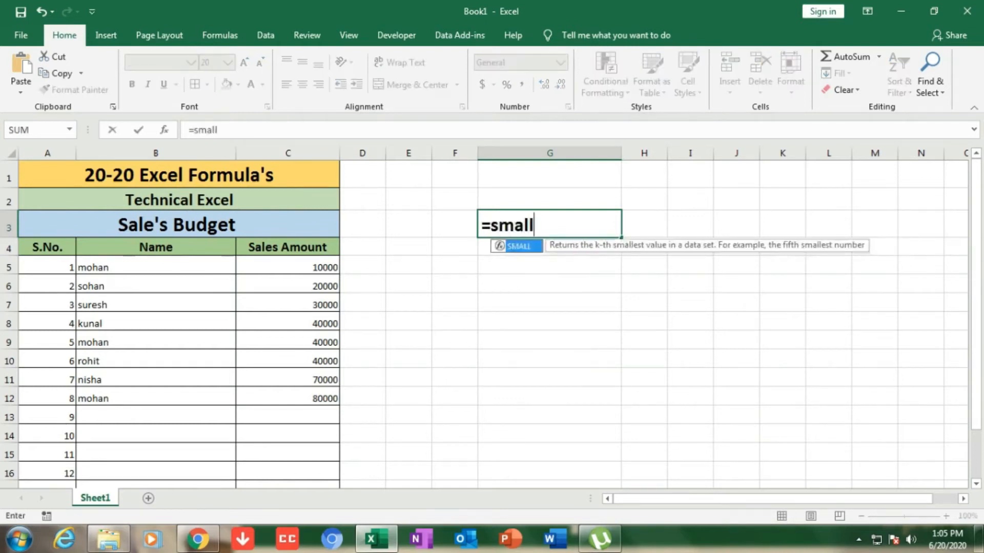
text(()
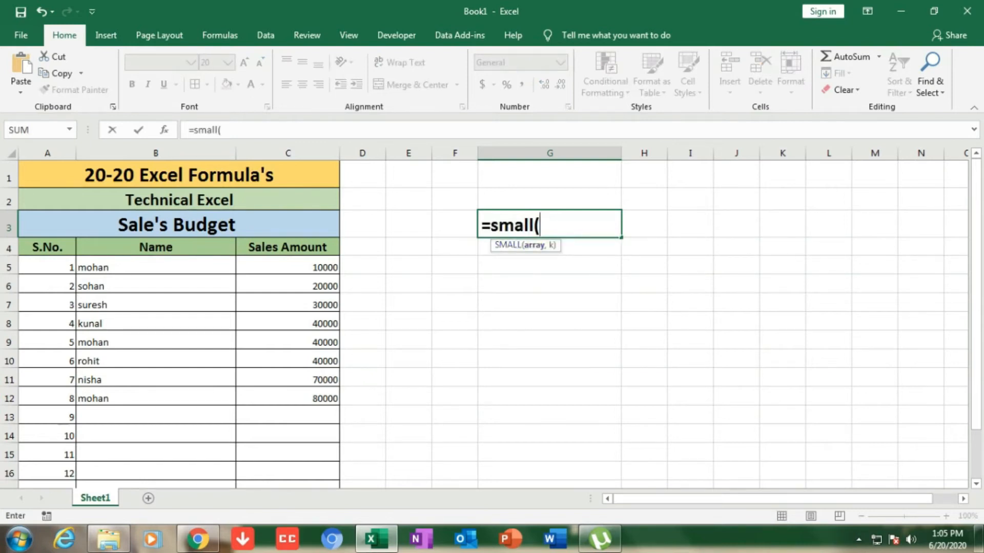
drag(287, 267, 287, 399)
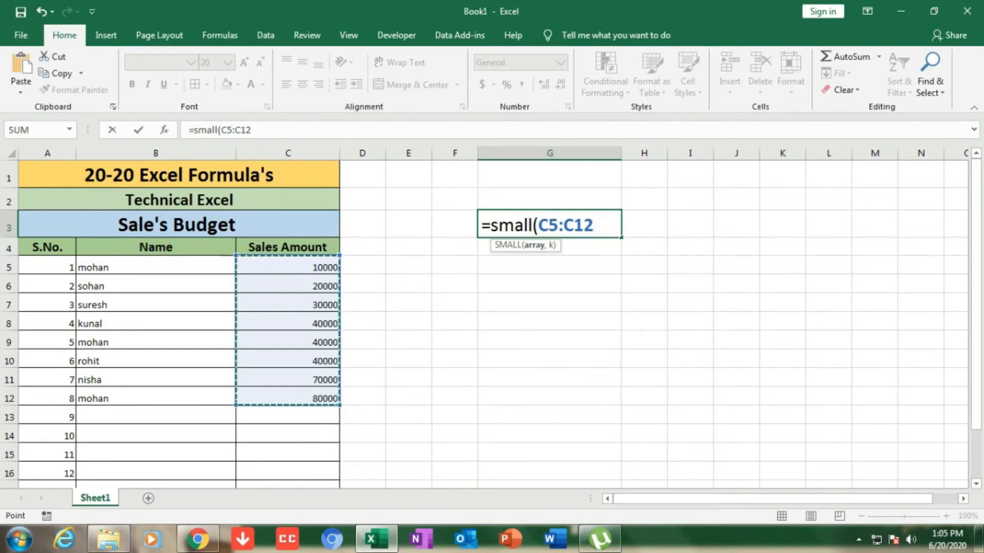
text(,)
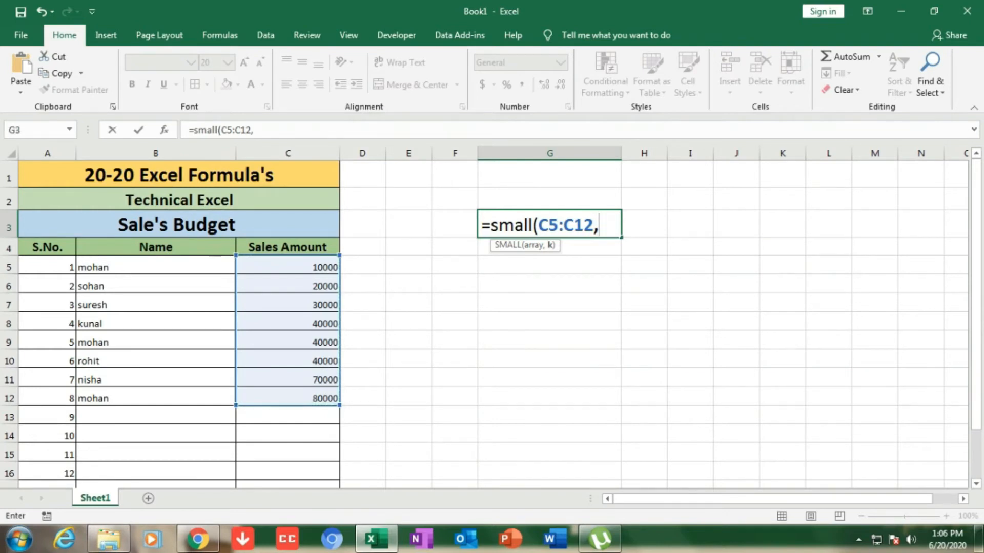
text(2))
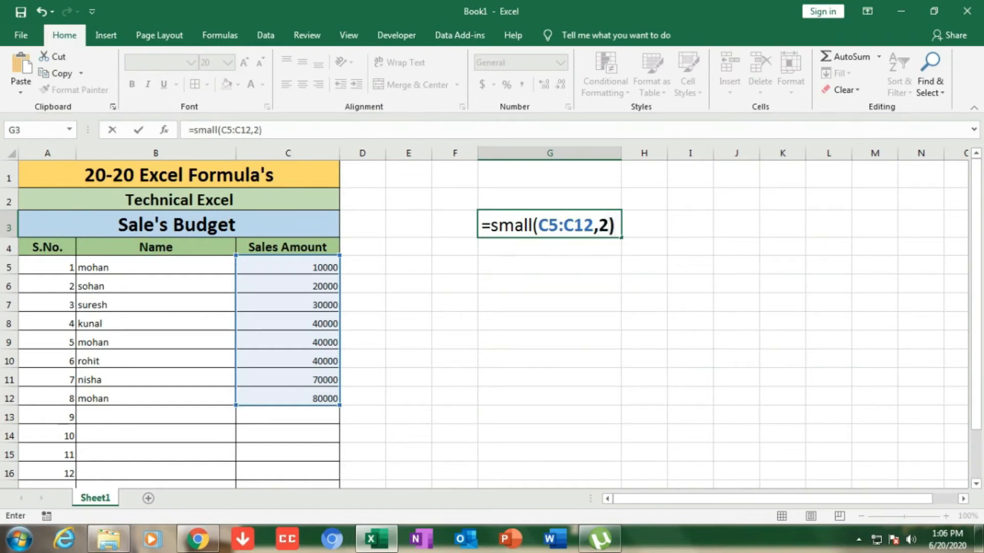
key(Return)
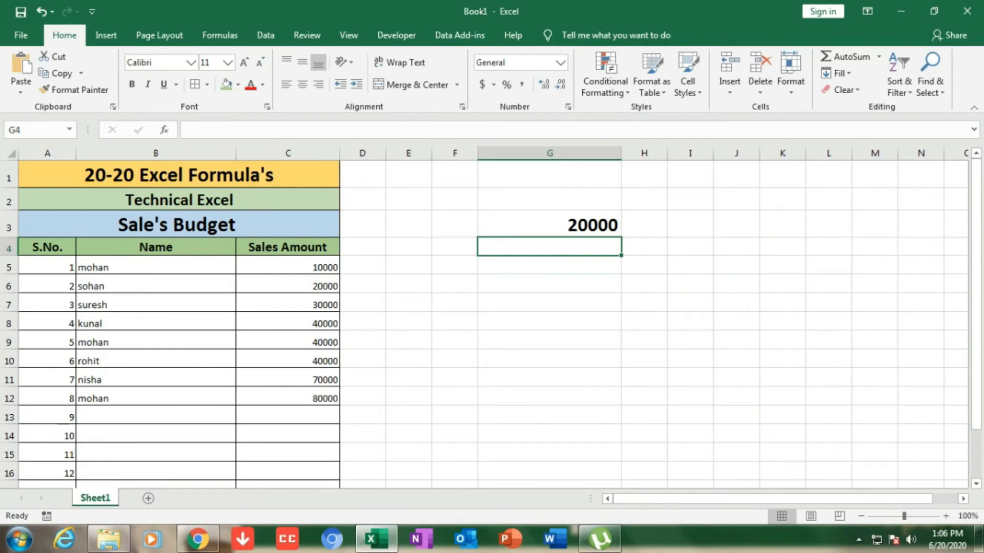
Replace the formula in G3 with =LARGE(C5:C12,2) to find the second largest sales amount
click(549, 224)
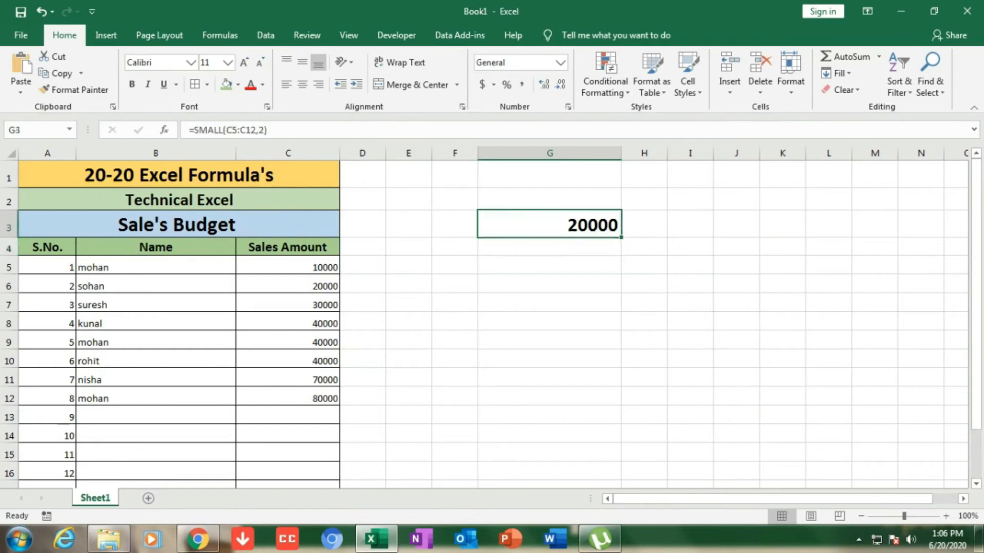
key(Delete)
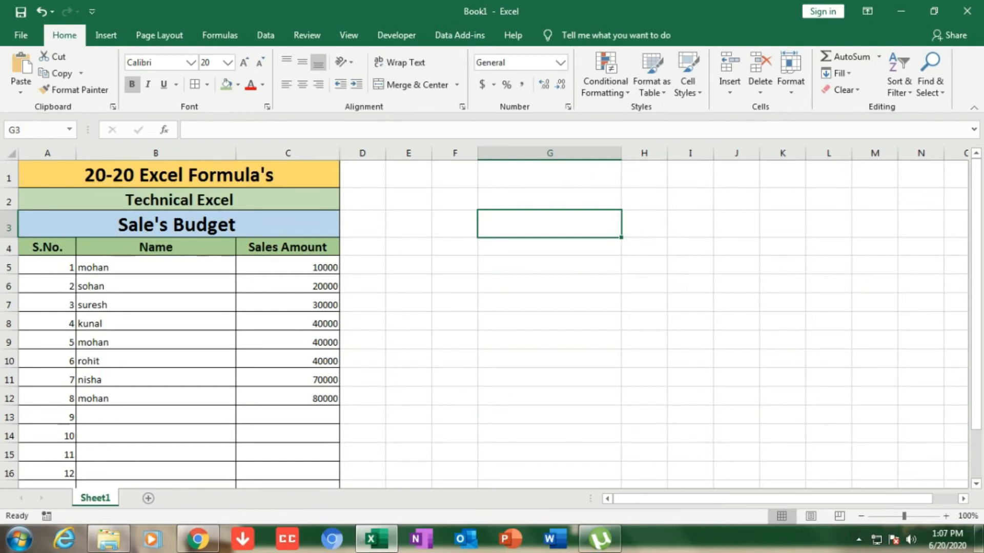
text(=large()
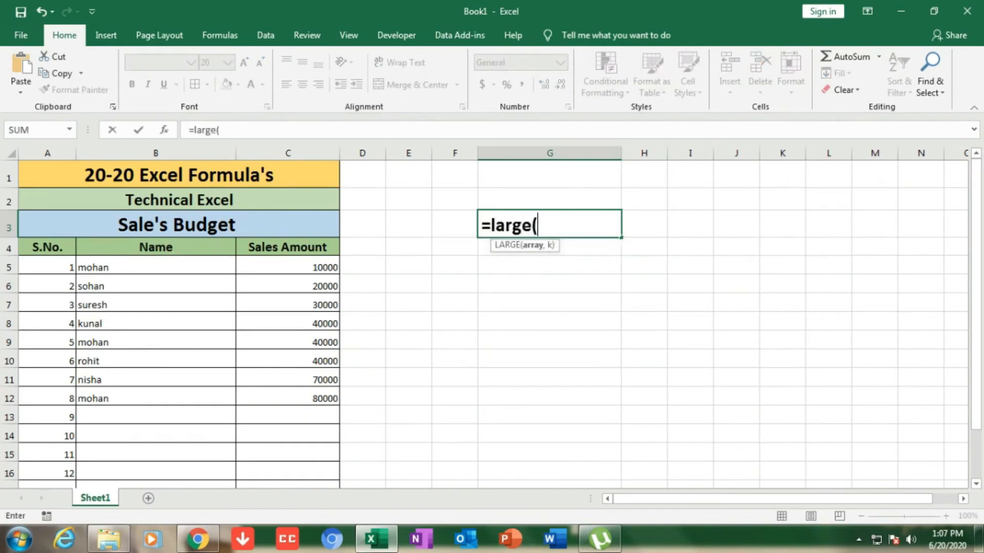
drag(267, 267, 318, 398)
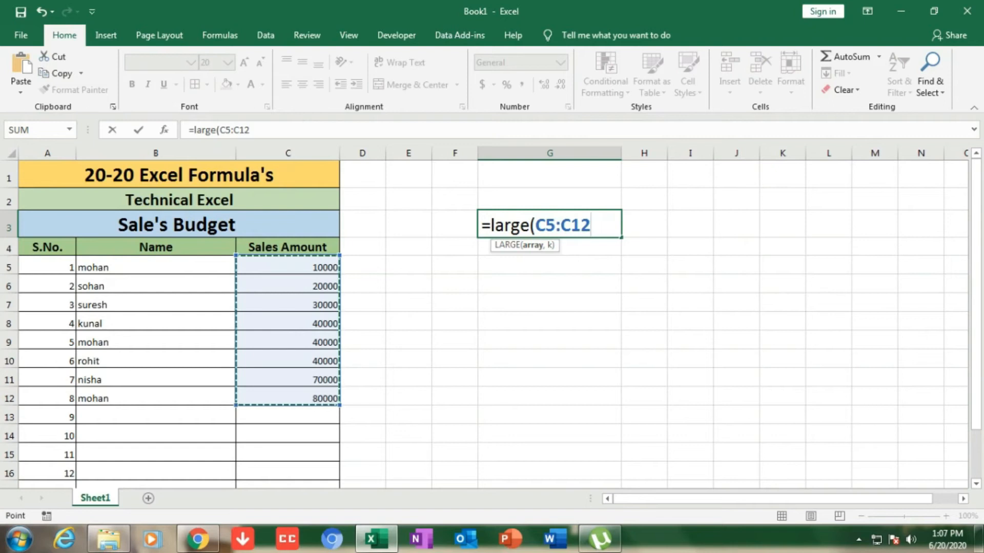
text(,)
text(2)
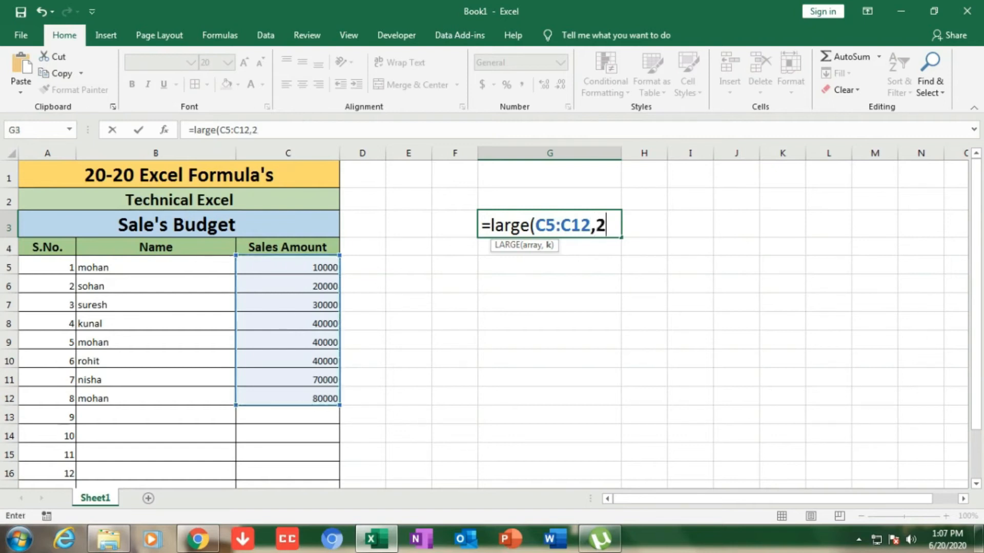
text())
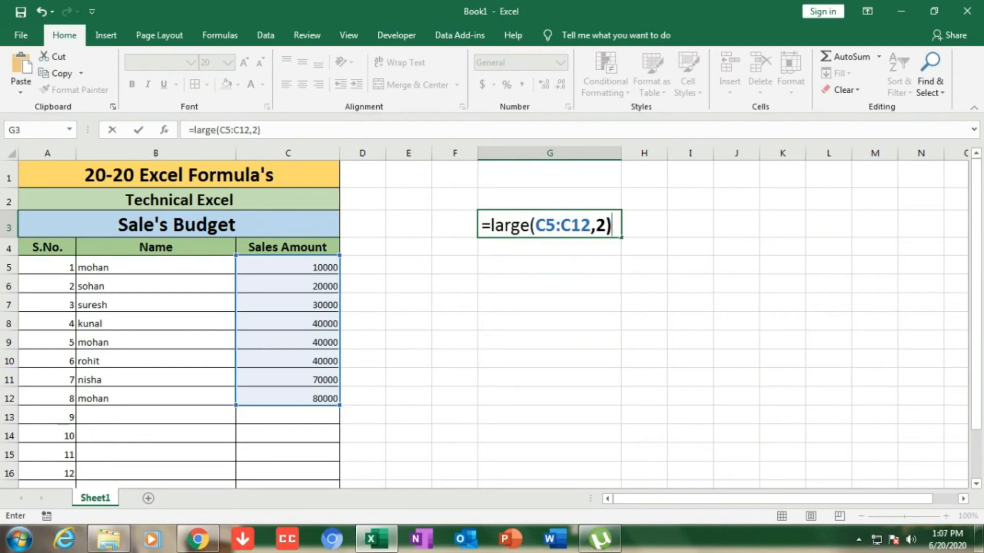
key(Return)
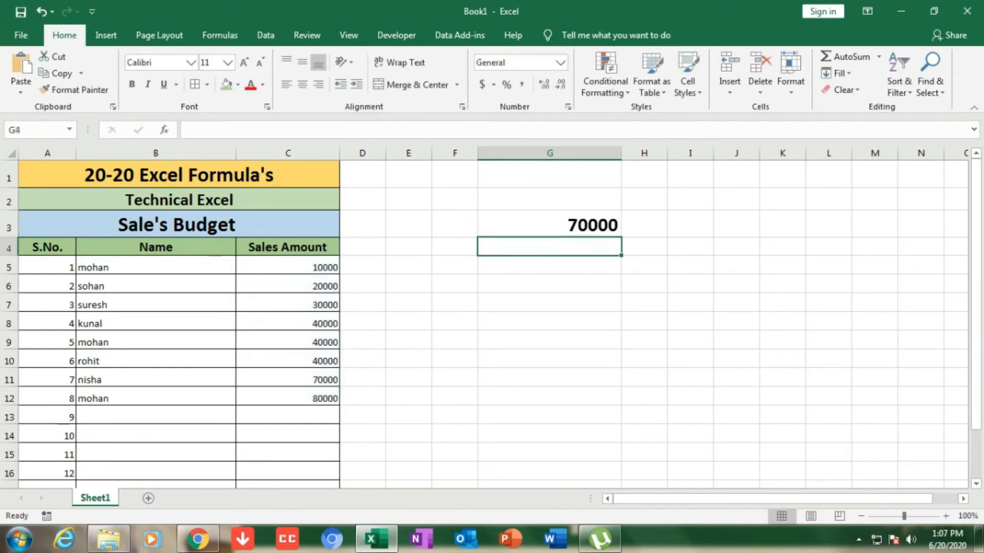
Replace the formula in G3 with =POWER(25,2) to raise 25 to the power of 2
click(549, 225)
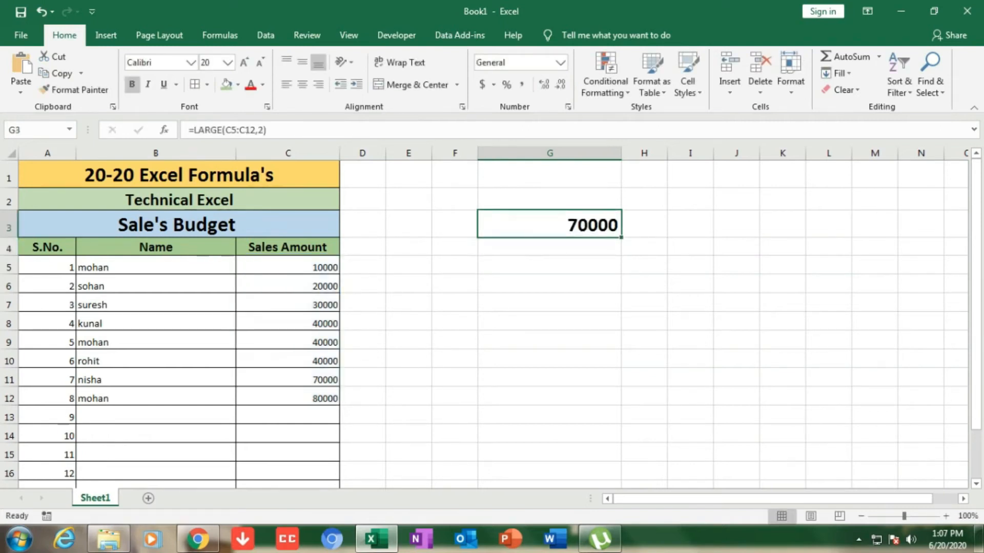
key(Delete)
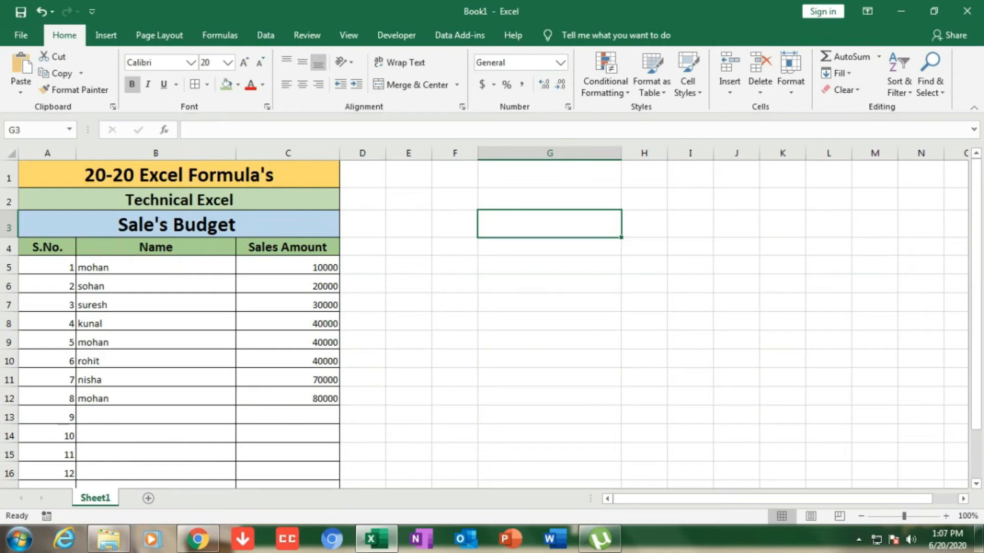
text(=)
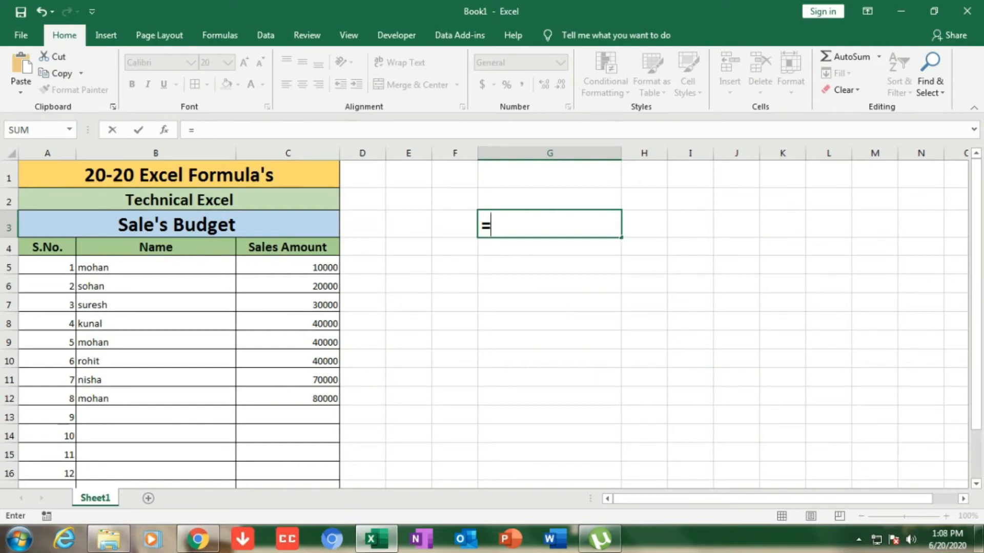
text(po)
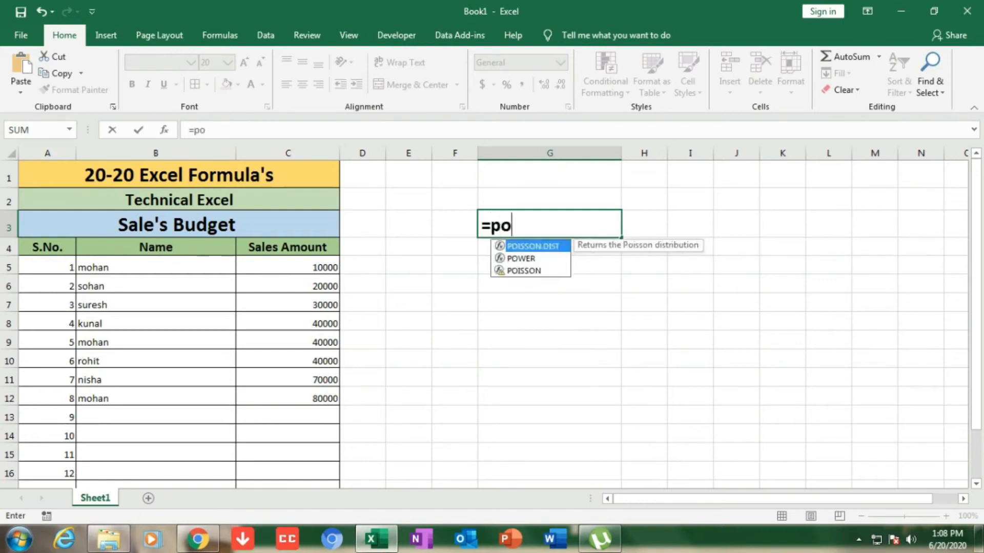
text(wer)
key(BackSpace)
text(er)
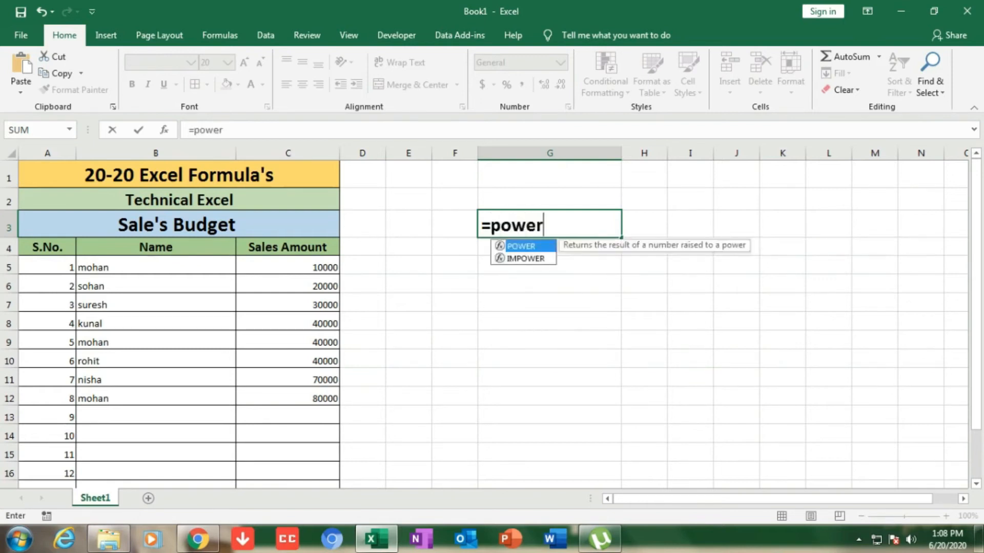
text(()
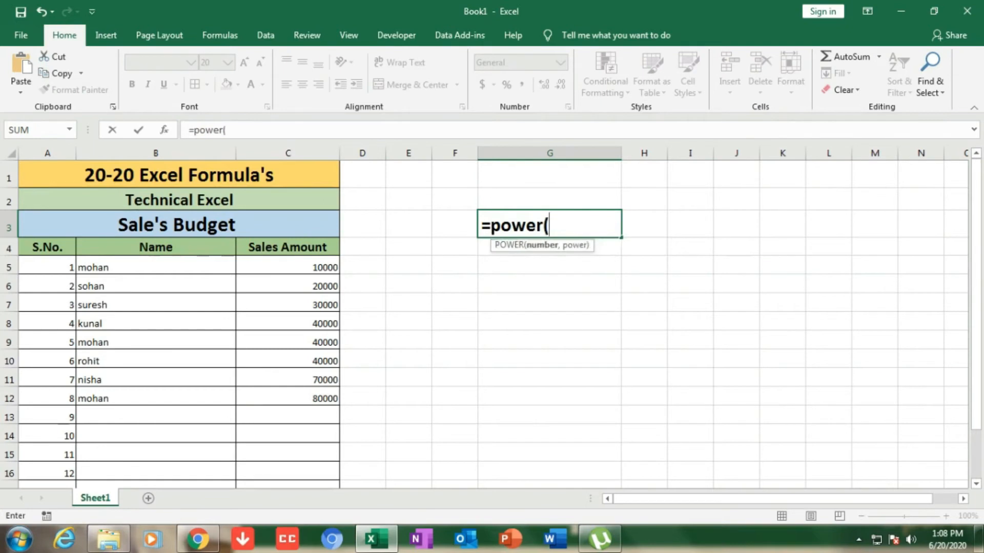
text(25,)
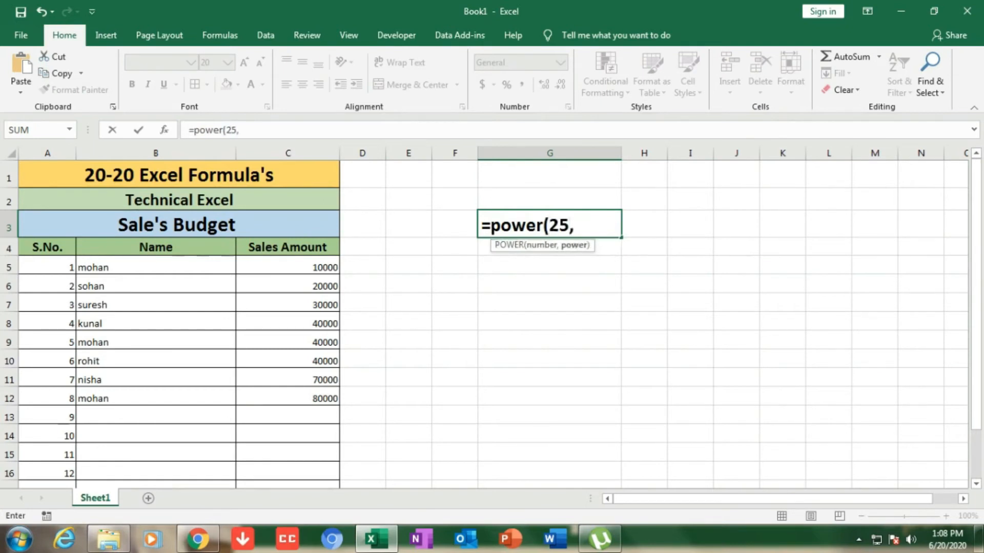
text(2))
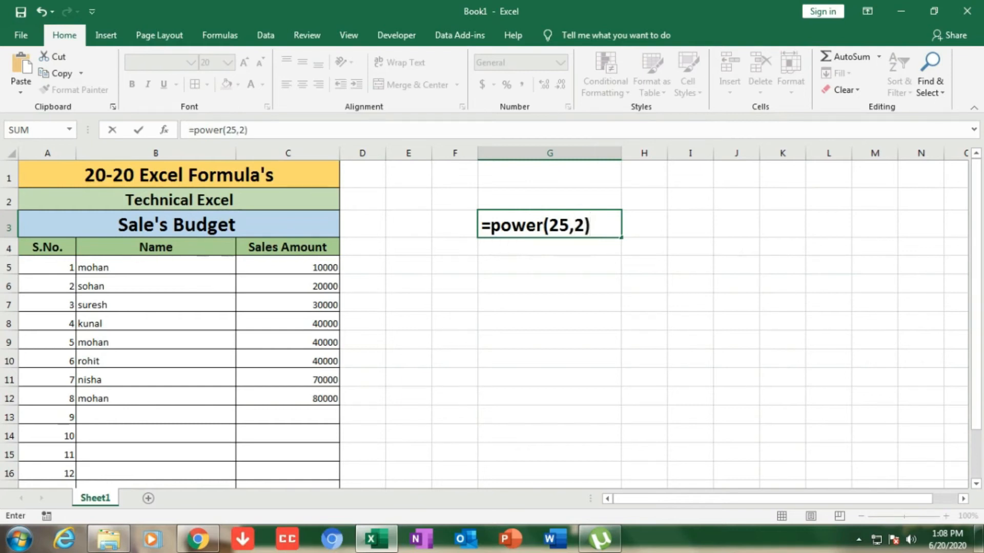
key(Return)
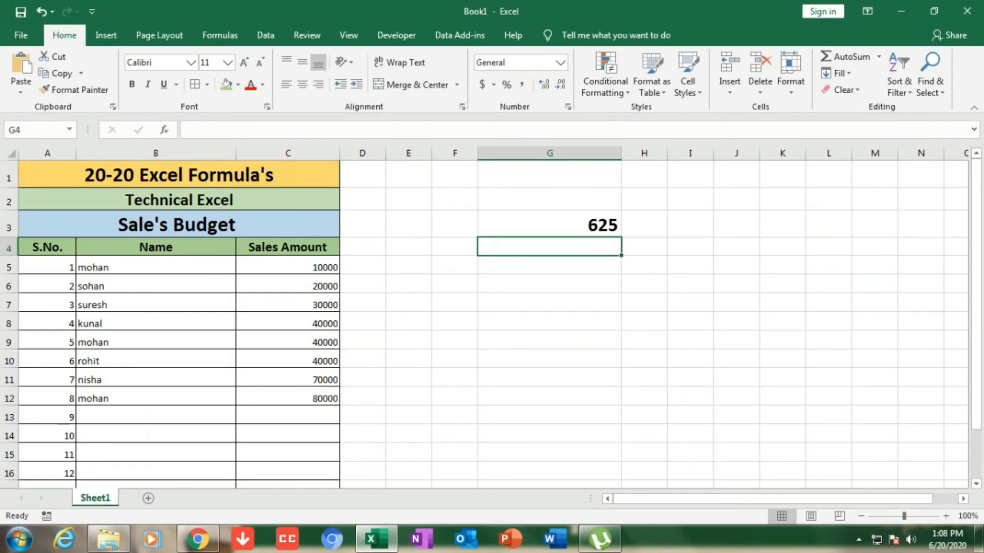
Replace the formula in G3 with =POWER(125,2) to square 125
click(549, 224)
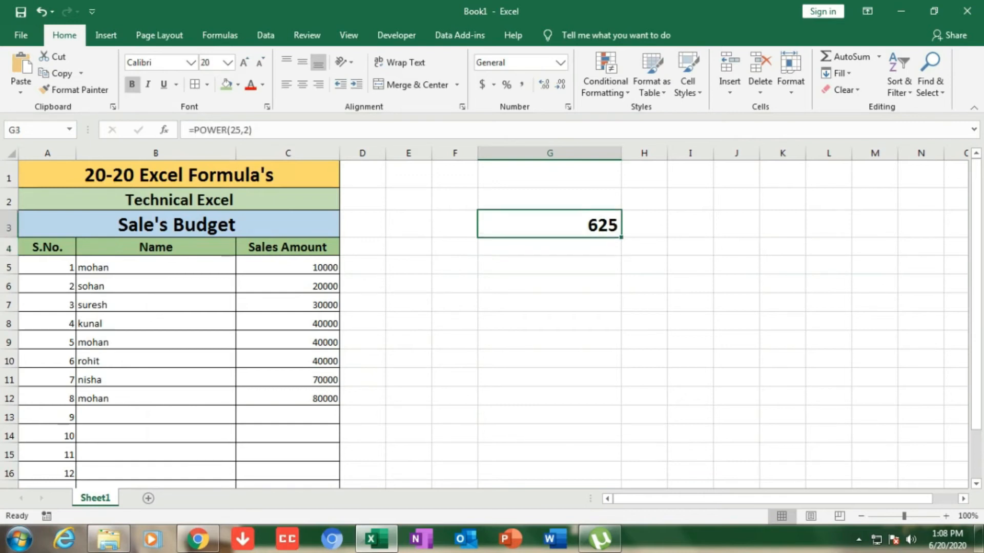
key(Delete)
text(=pwo)
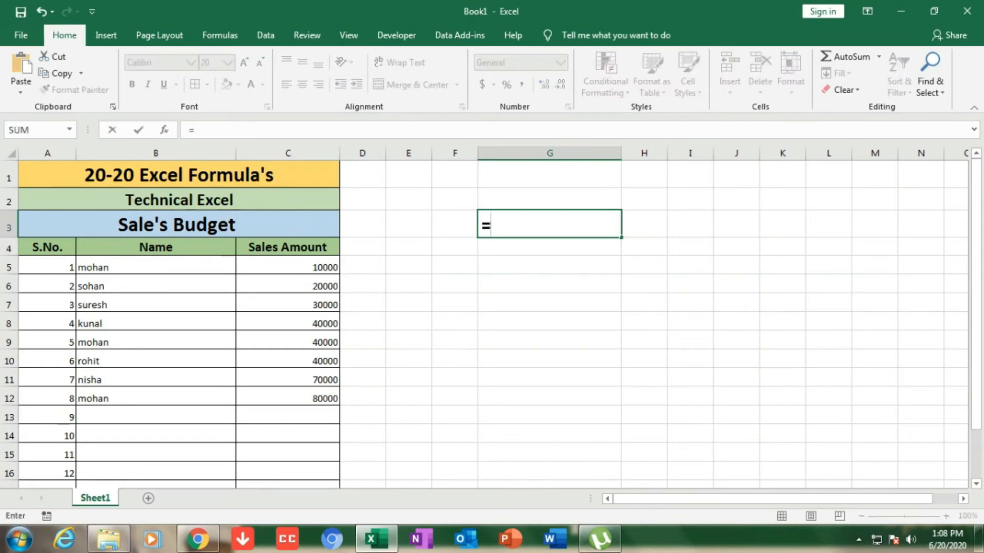
key(BackSpace)
key(BackSpace)
text(o)
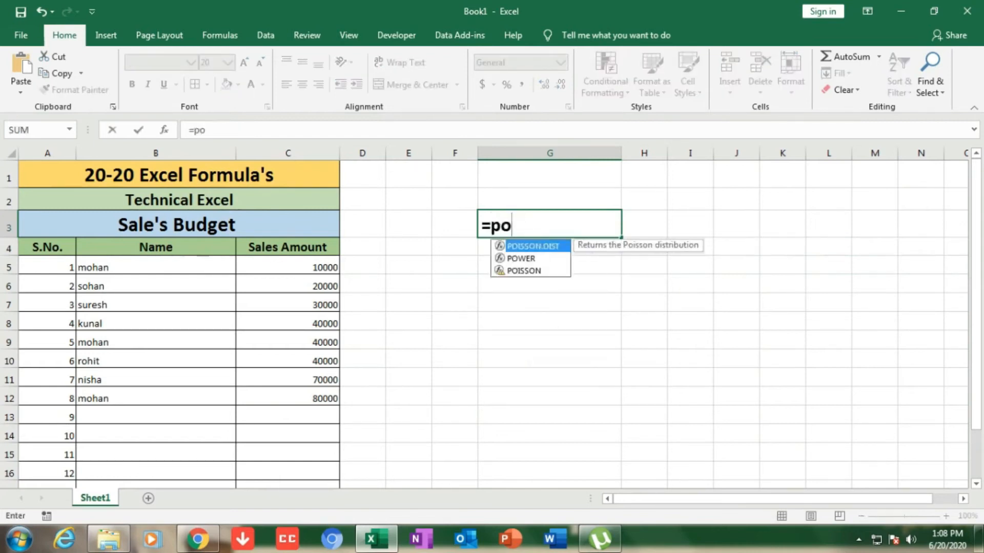
text(wer()
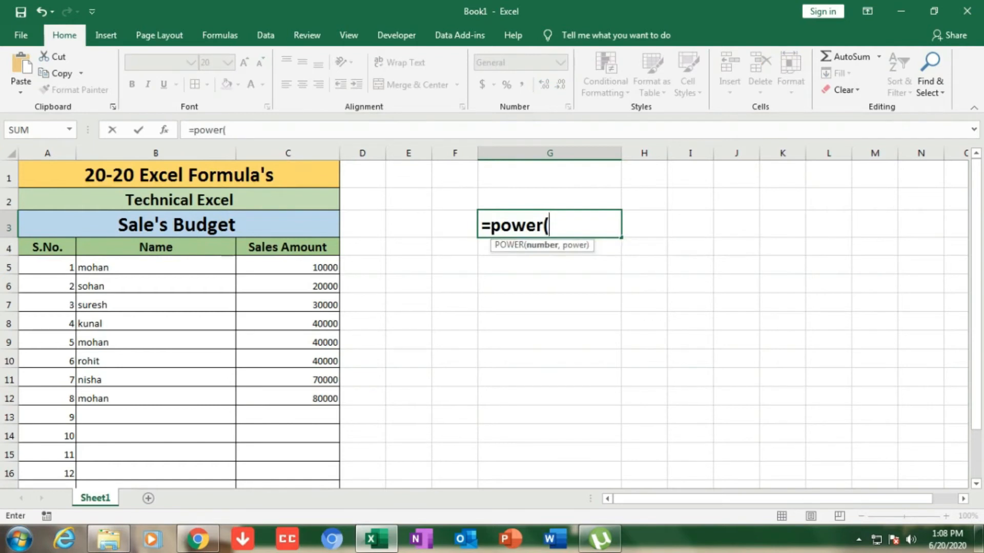
text(125,2))
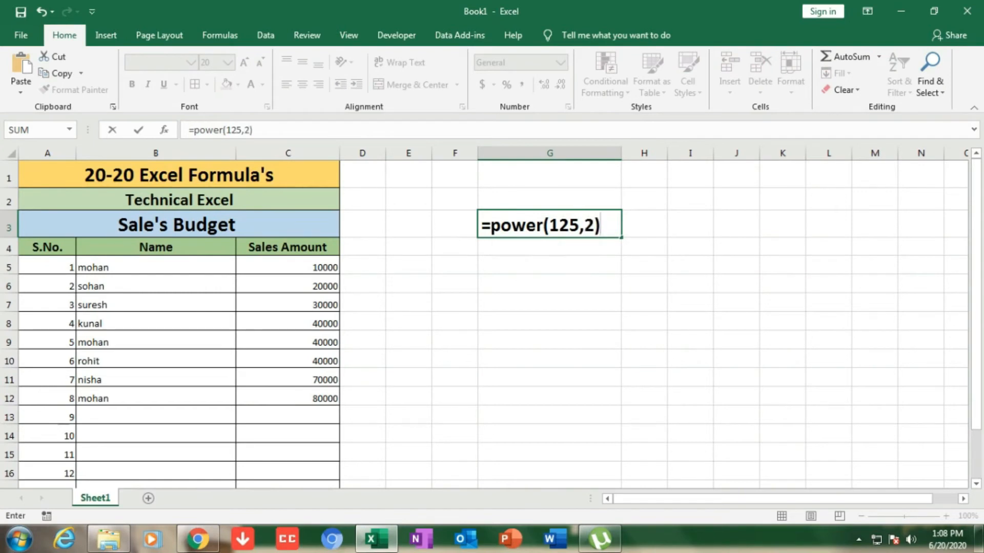
key(Return)
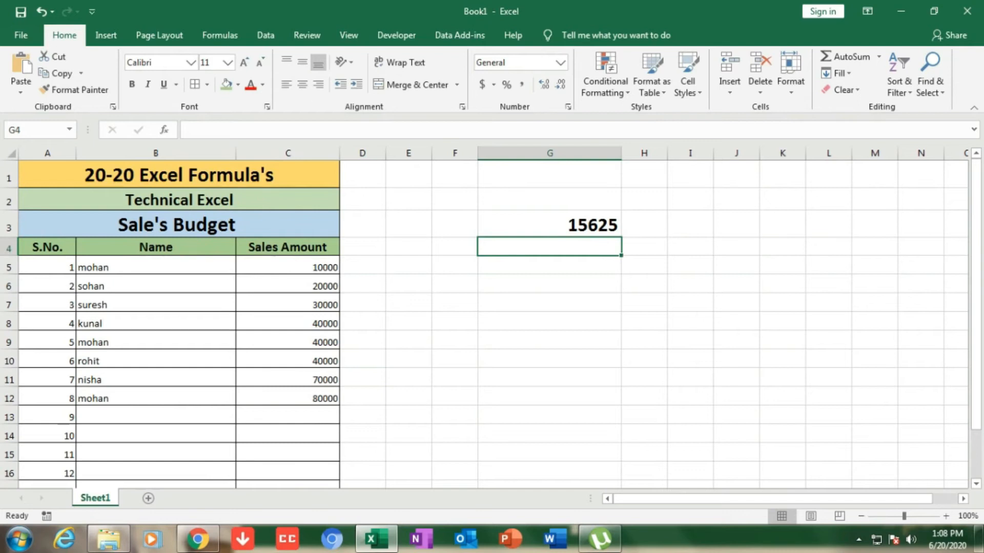
Replace the formula in G3 with =5^3 to cube 5 using the caret operator
click(549, 224)
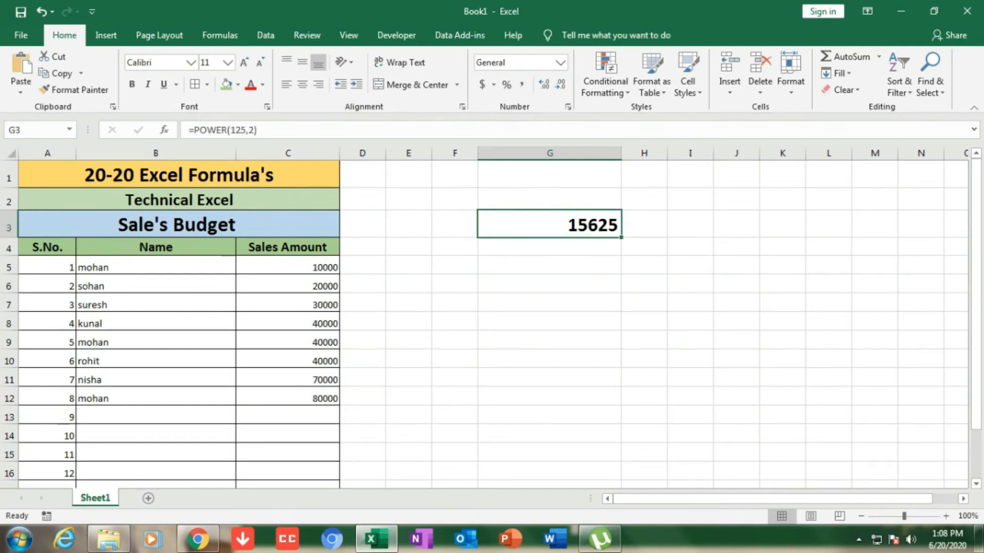
text(=)
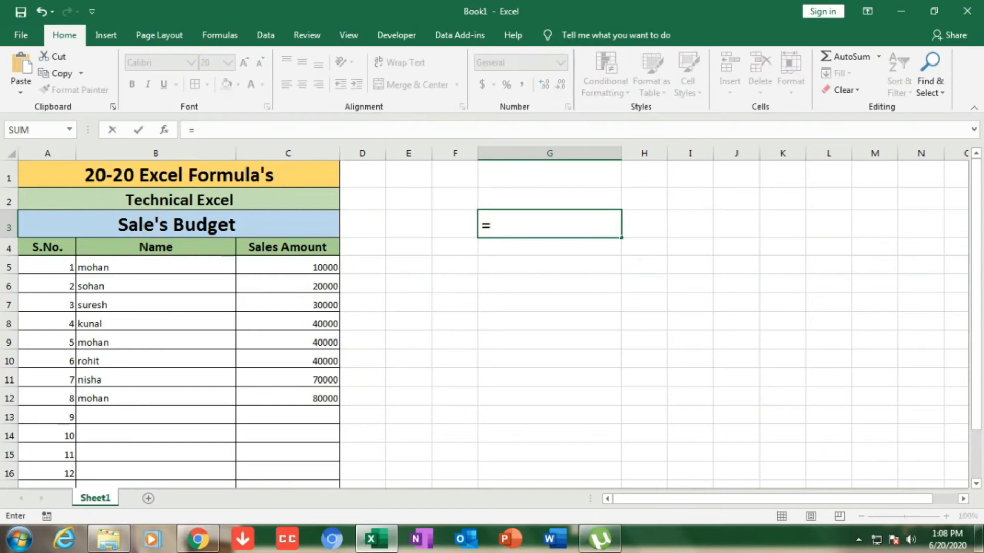
text(5)
text(^3)
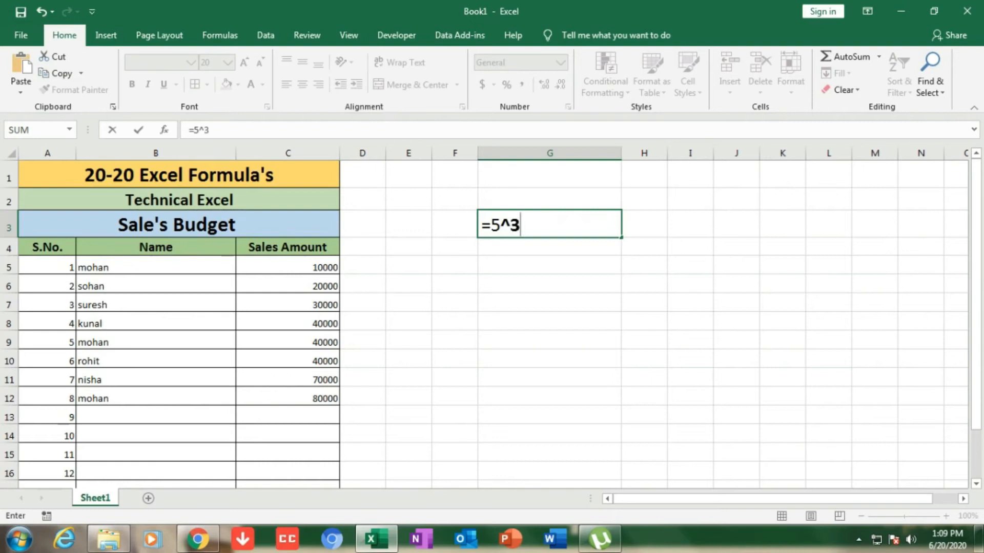
key(Return)
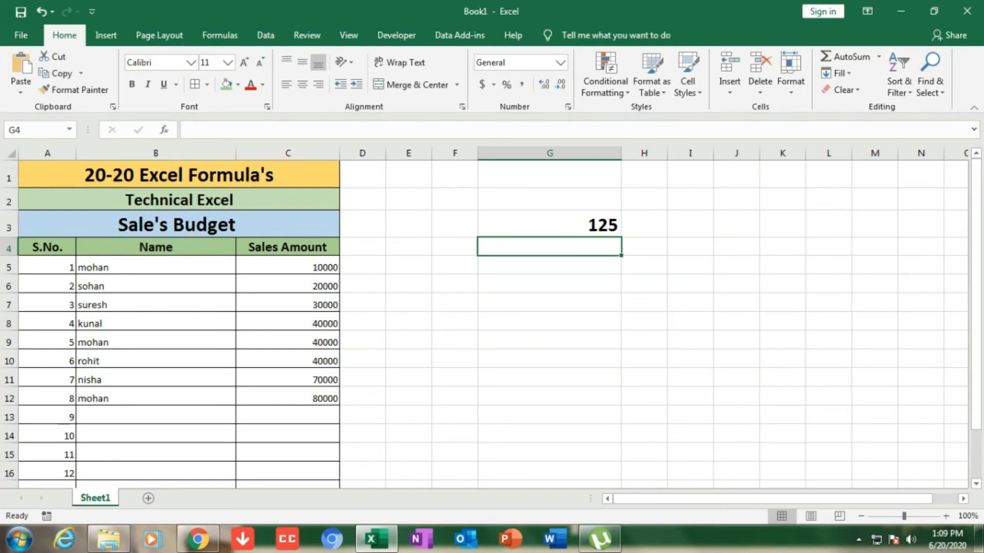
Clear the power formula from G3 and try to enter =ROUND(5.6) in its place
key(Up)
key(Up)
key(Down)
key(Delete)
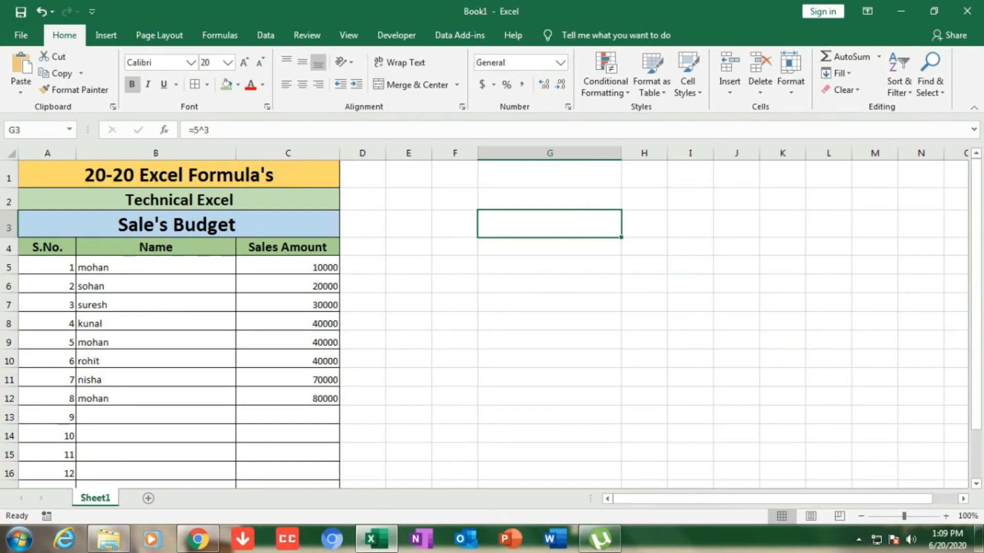
text(=)
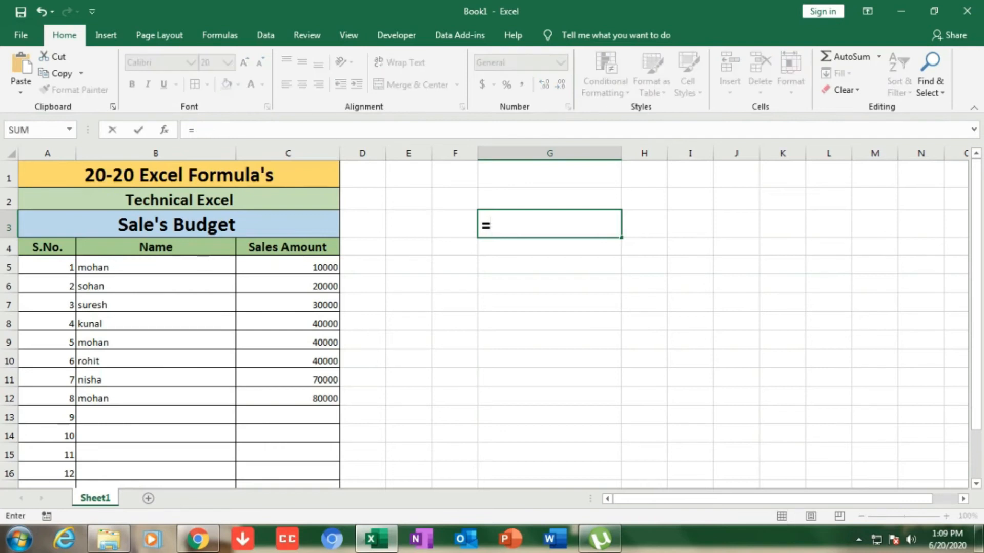
text(round)
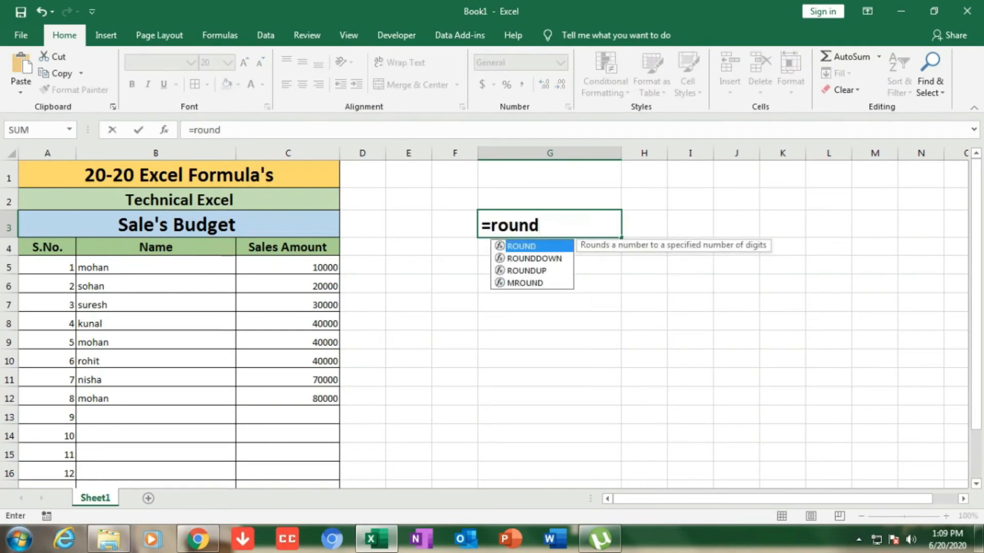
text((5)
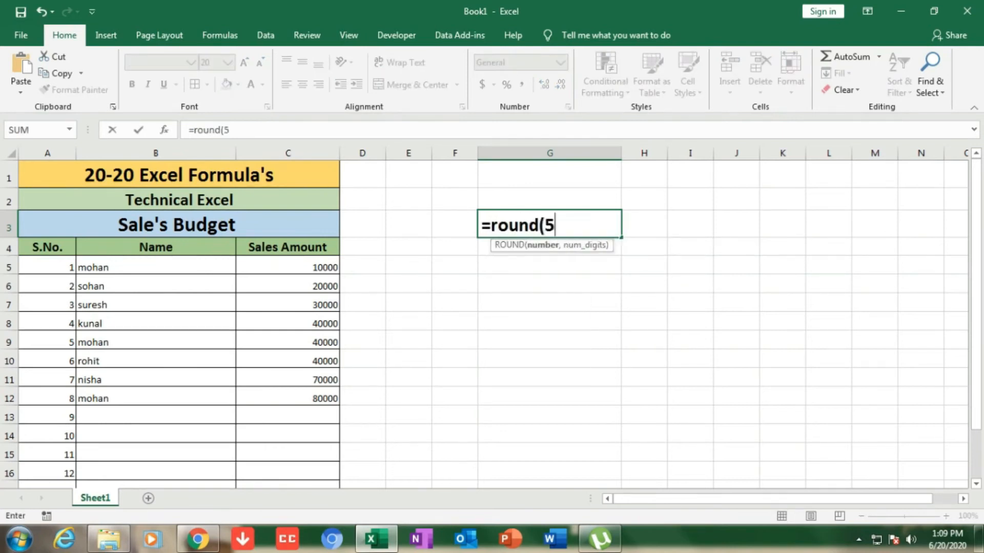
text(.6))
key(Return)
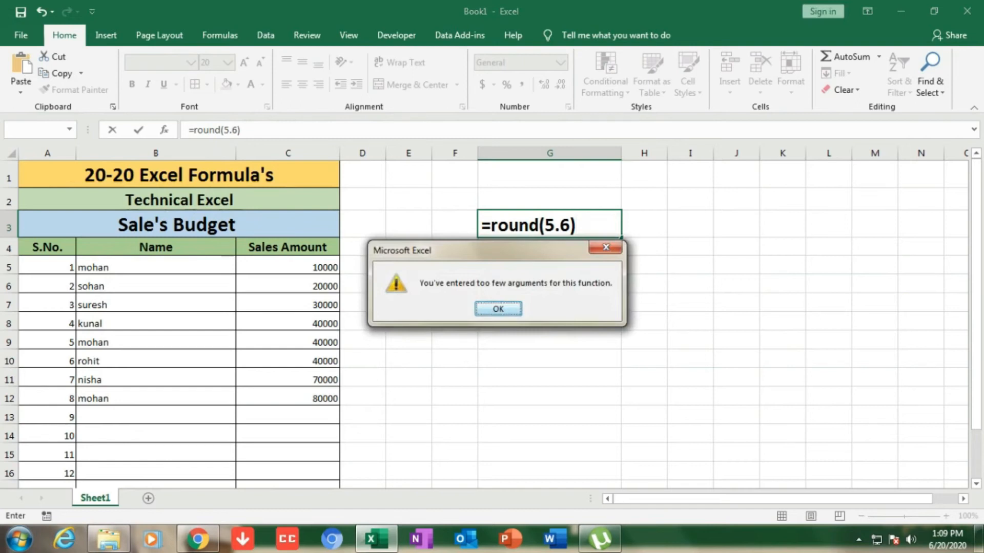
key(Return)
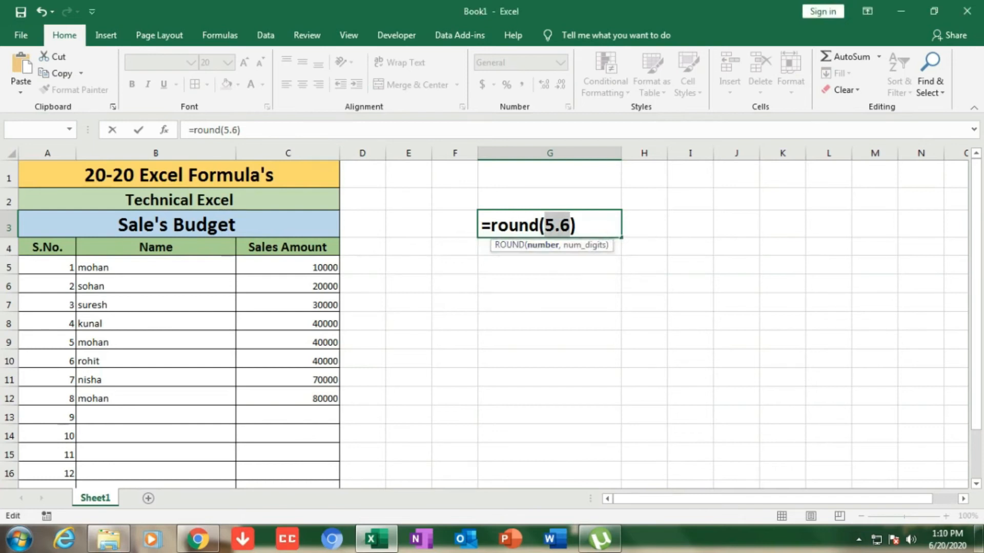
Add 2 as the number of digits so the formula in G3 reads =ROUND(5.6,2)
key(Right)
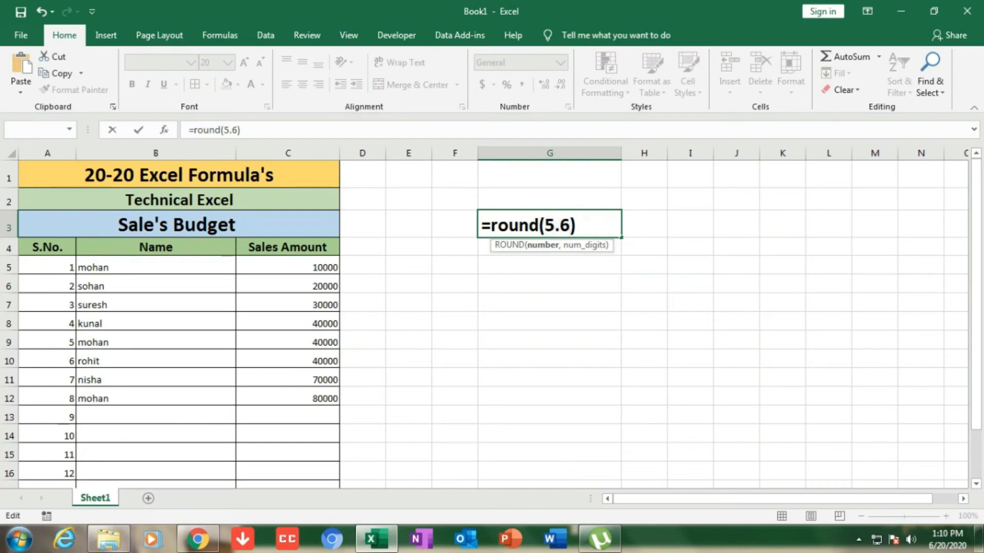
text(,)
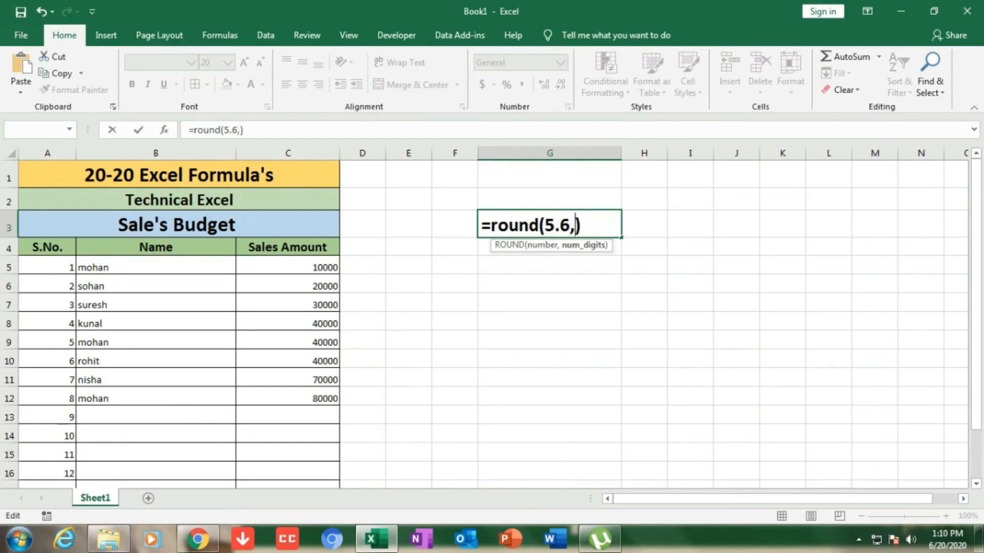
text(2)
key(Return)
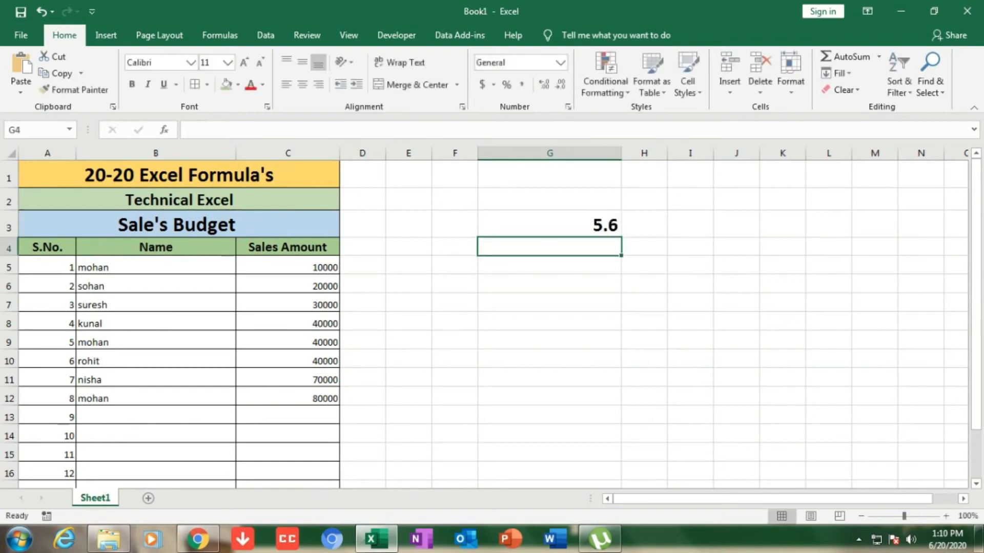
Replace the formula in G3 with =ROUND(5.6,0) to round 5.6 to zero decimal places
click(550, 224)
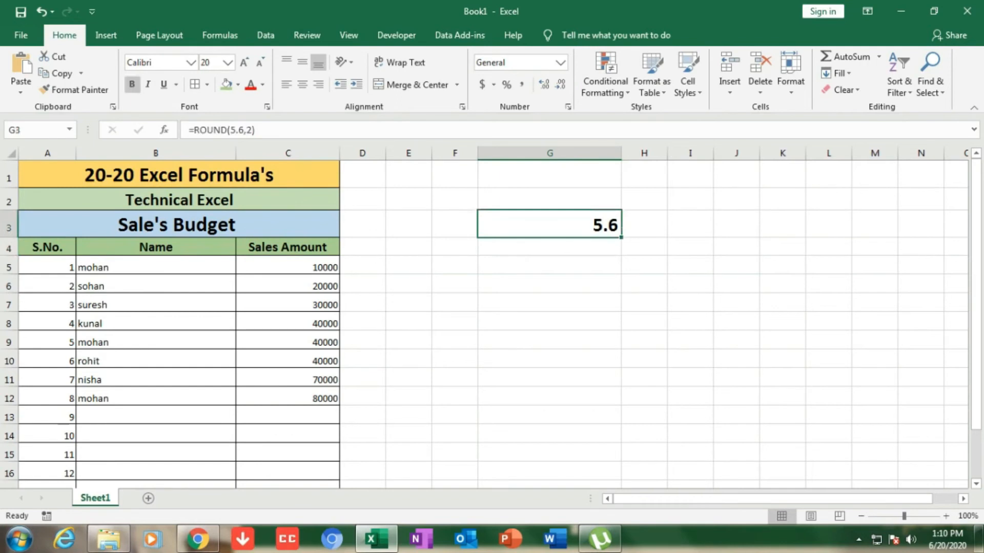
text(=)
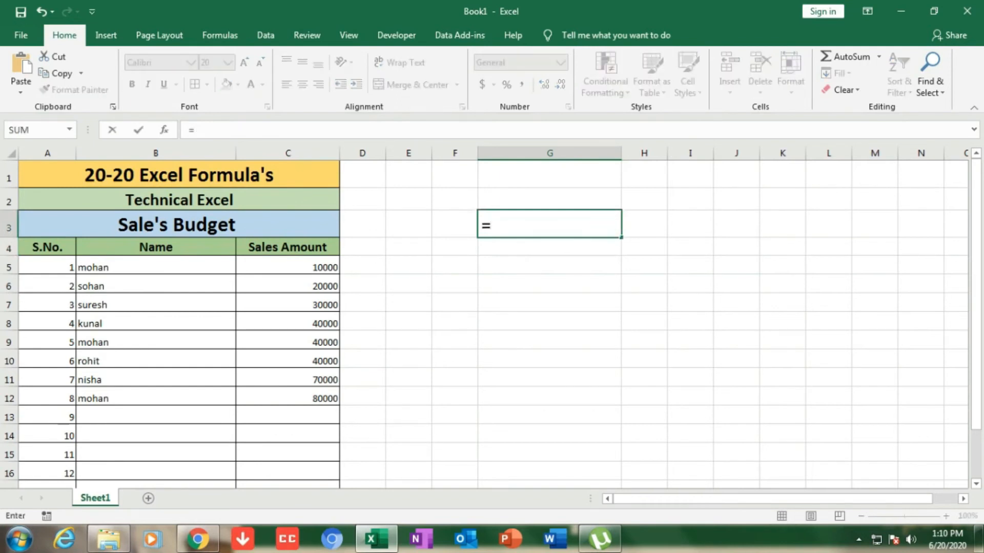
text(rooun)
key(BackSpace)
key(BackSpace)
key(BackSpace)
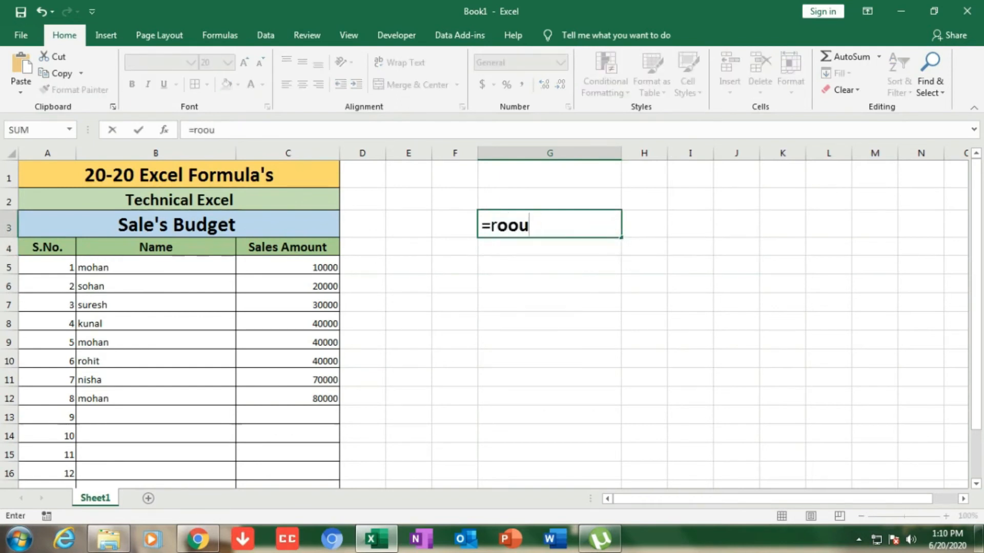
text(und)
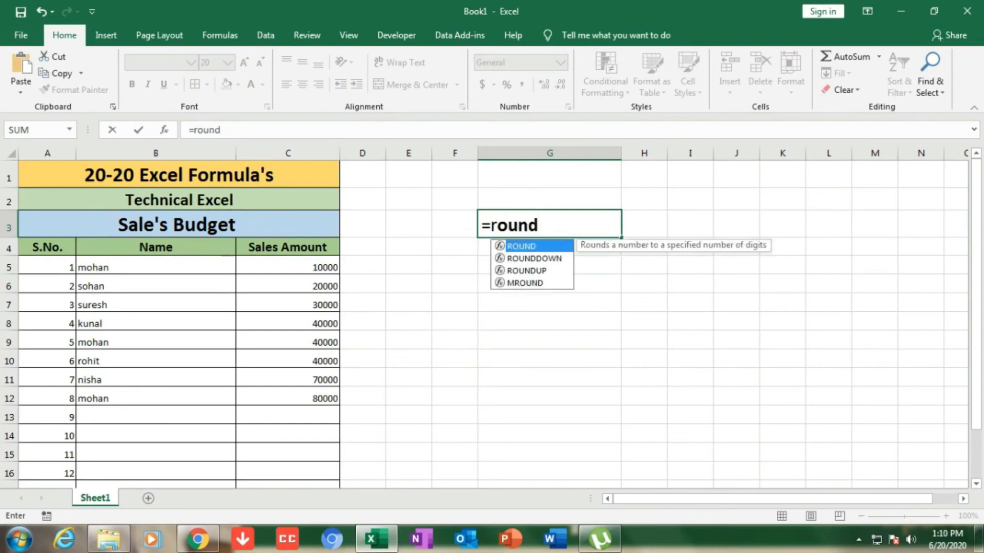
text((5.6)
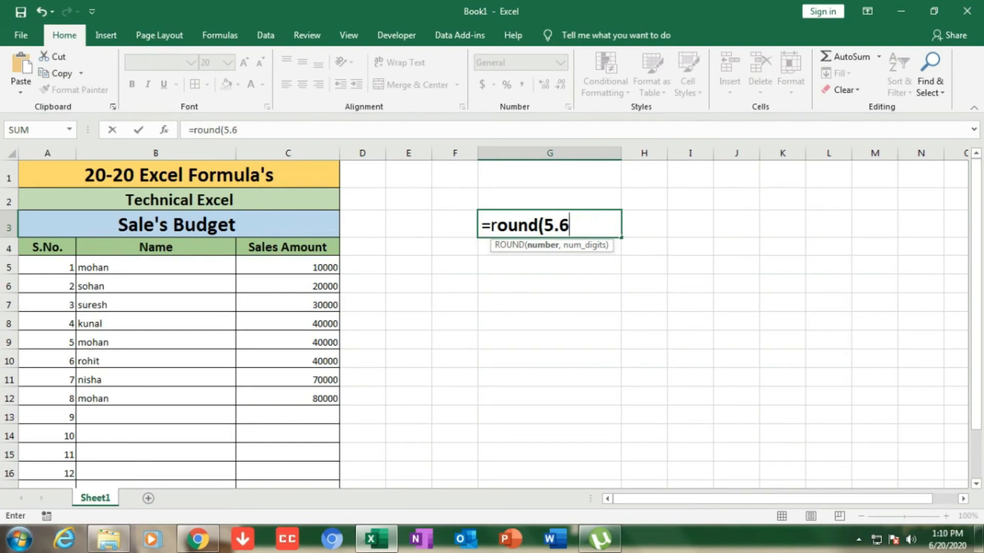
text(,0))
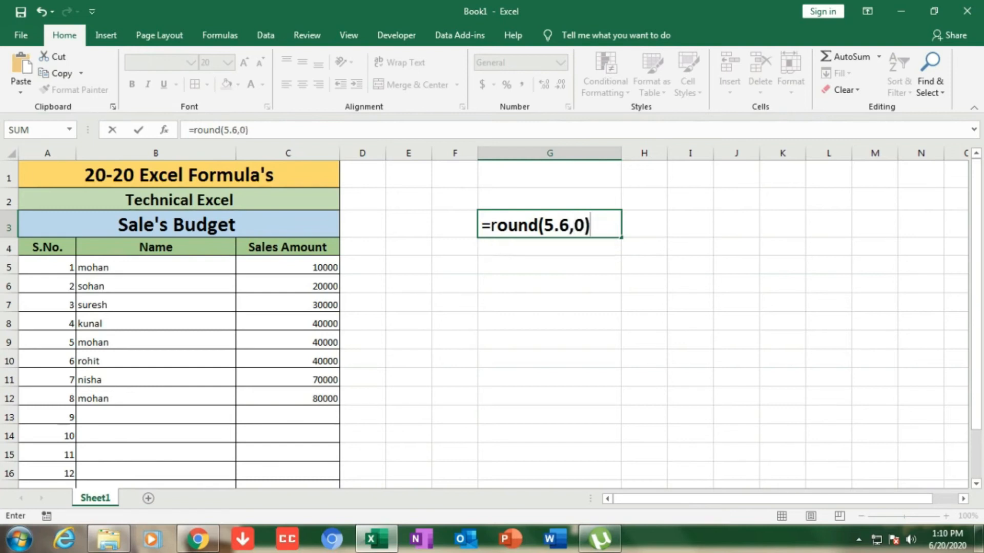
key(Return)
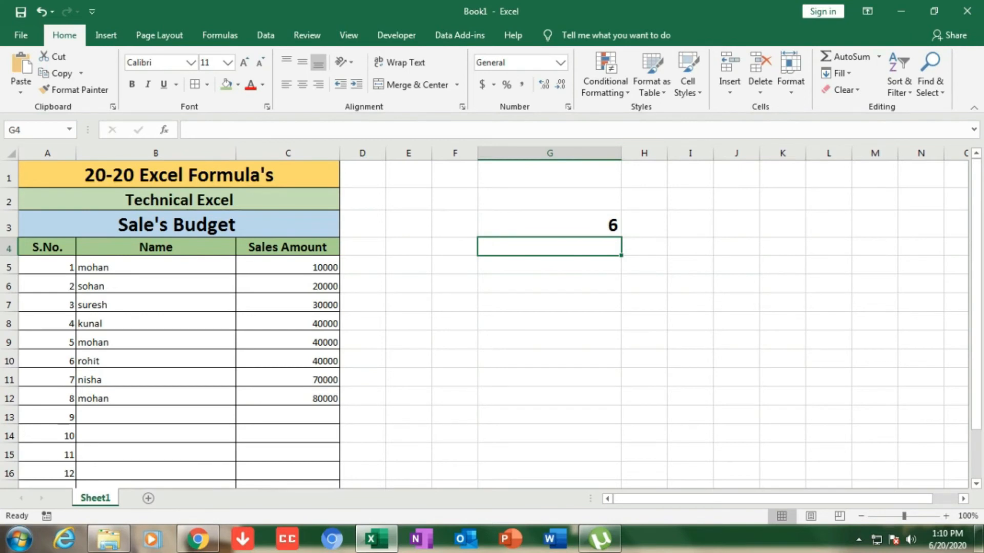
Replace the formula in G3 with =ROUND(4.2,0) to round 4.2 to zero decimal places
key(Up)
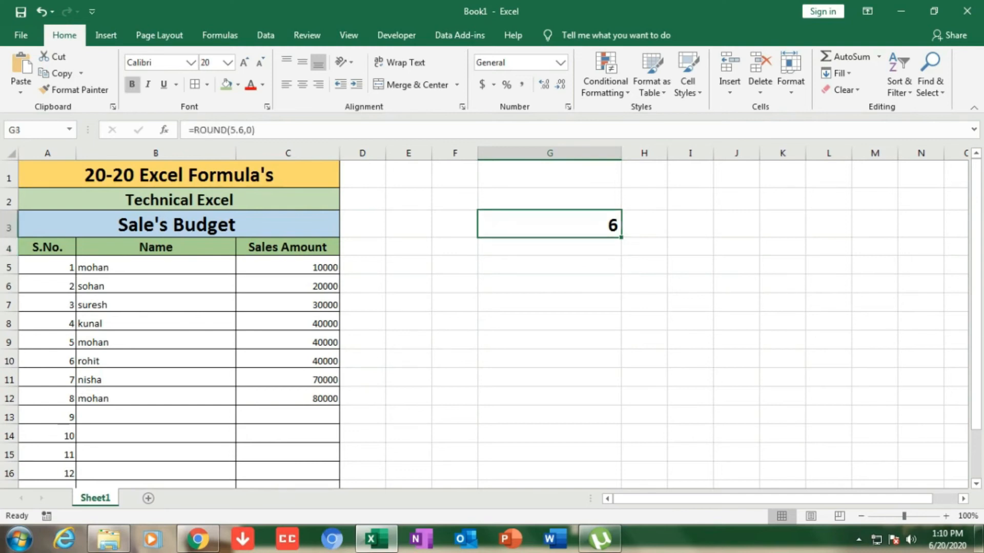
text(=)
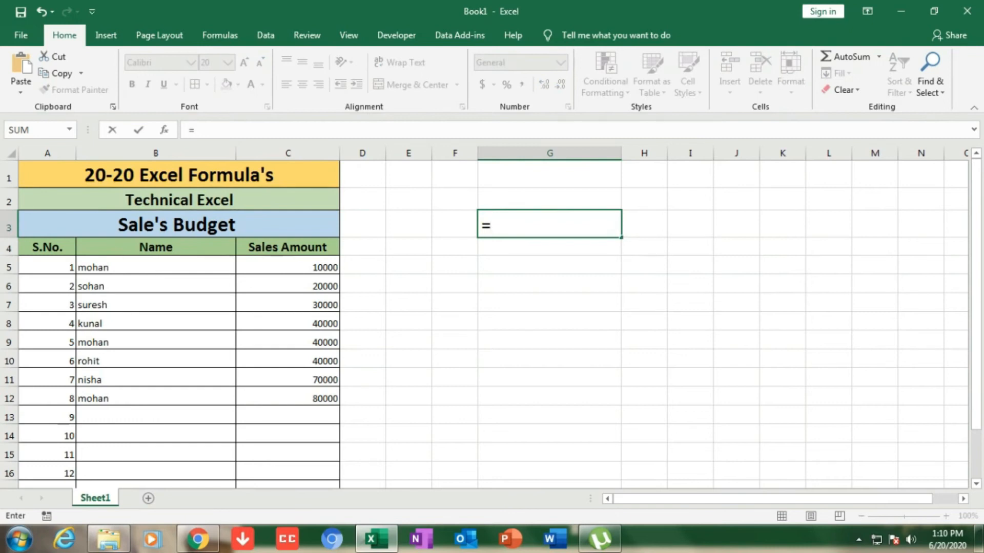
text(round)
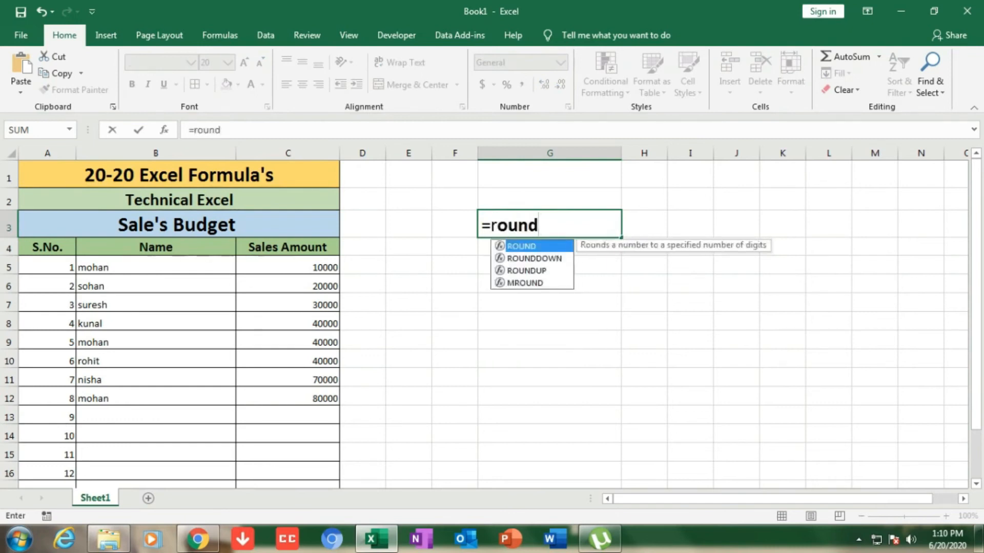
text(()
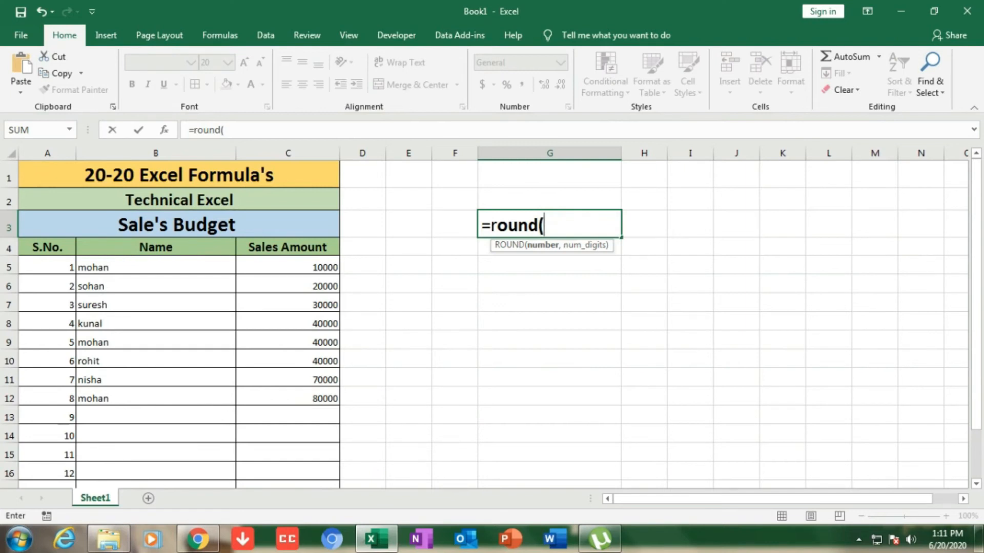
text(4.2,0)
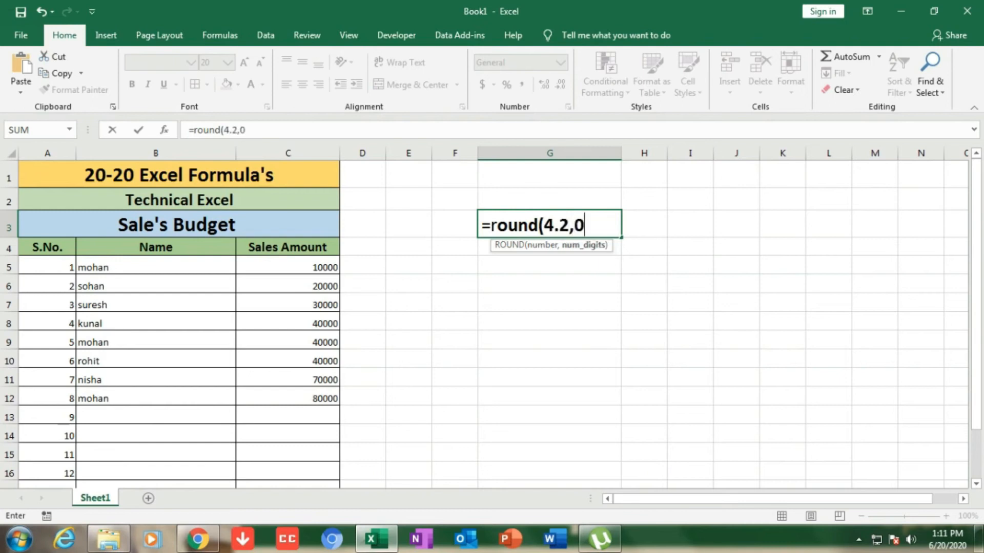
text())
key(Return)
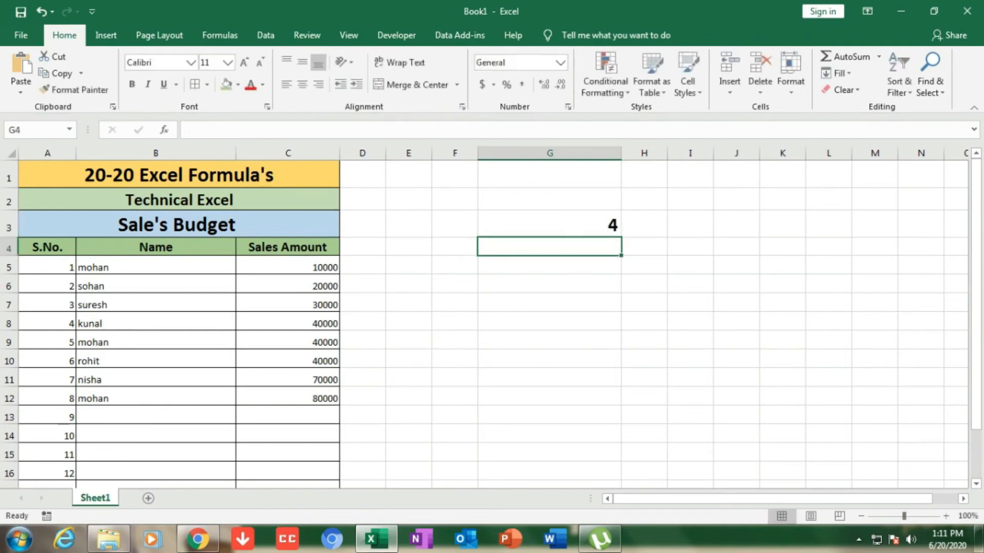
Clear G3 and enter =ROUNDUP(20.3,0) to round 20.3 up to a whole number
click(549, 224)
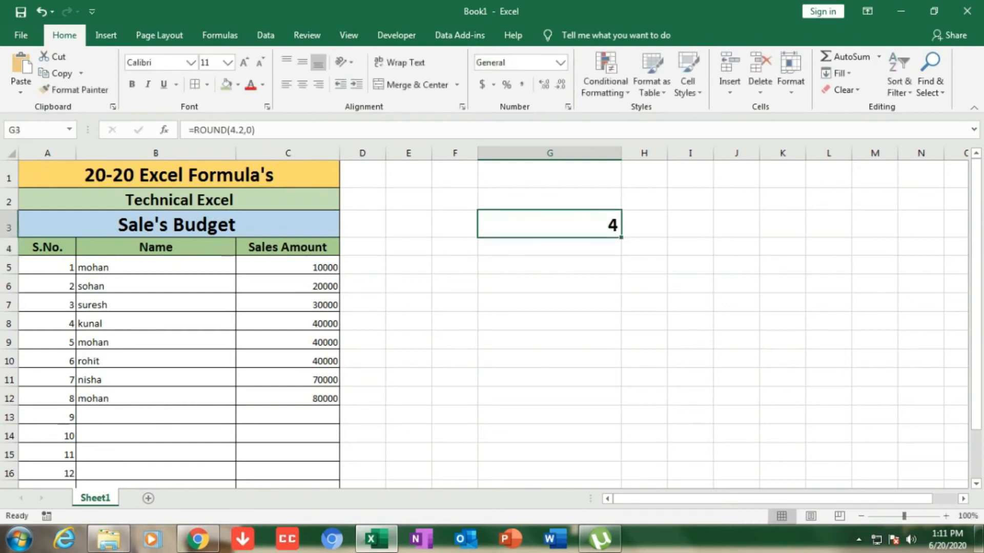
key(Delete)
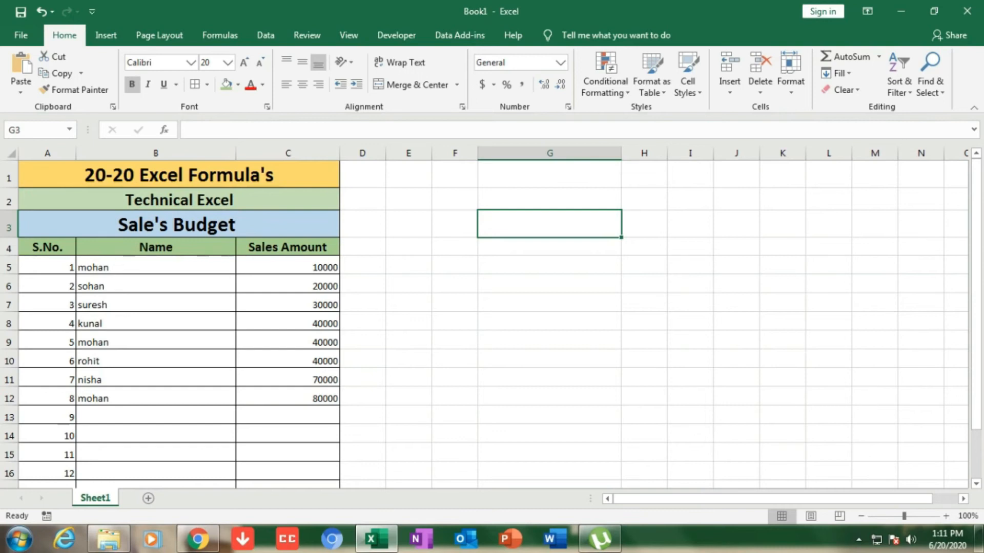
text(=)
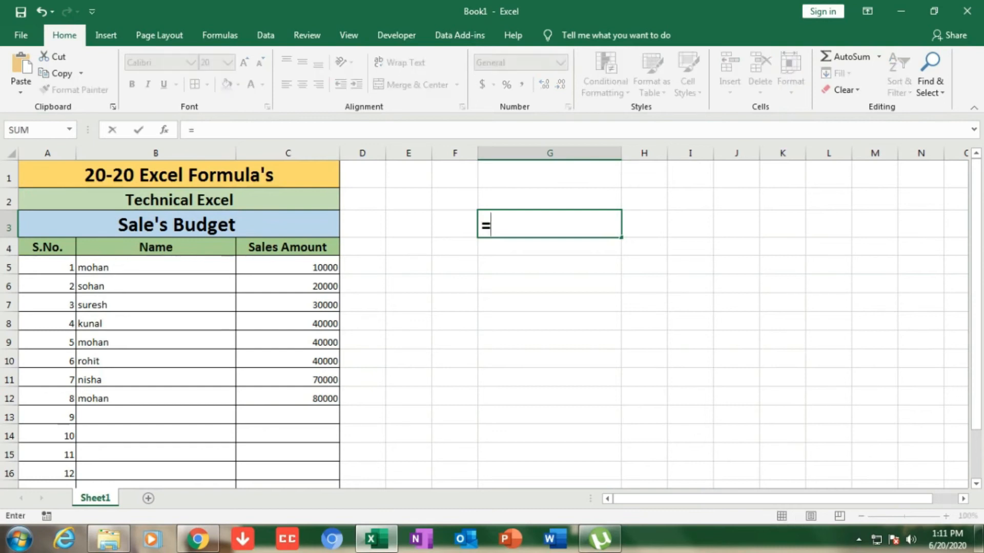
text(round)
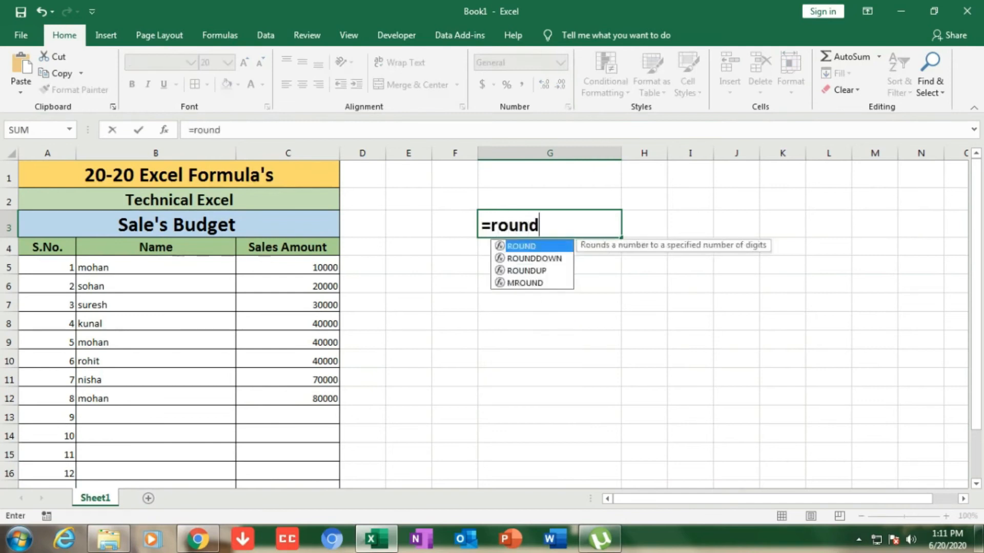
text(u)
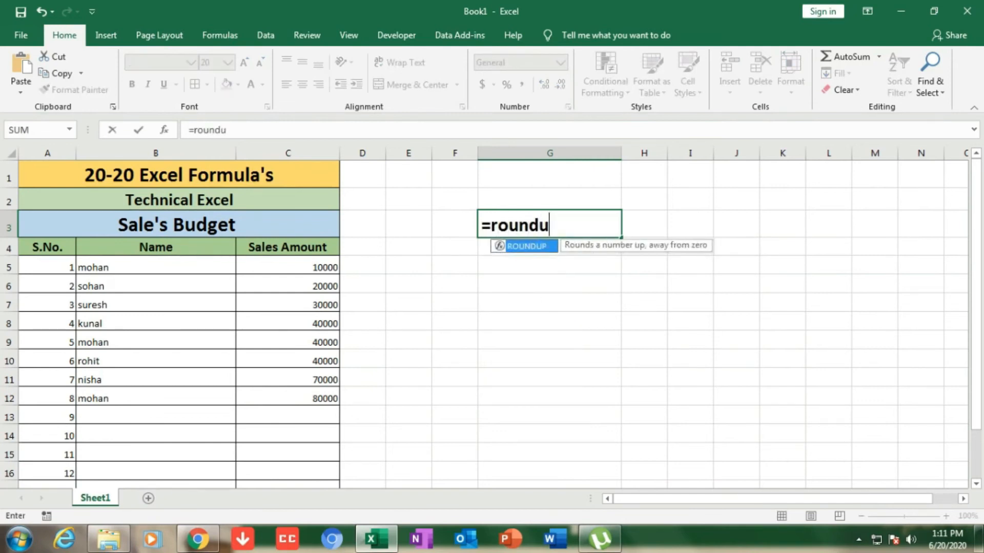
text(p()
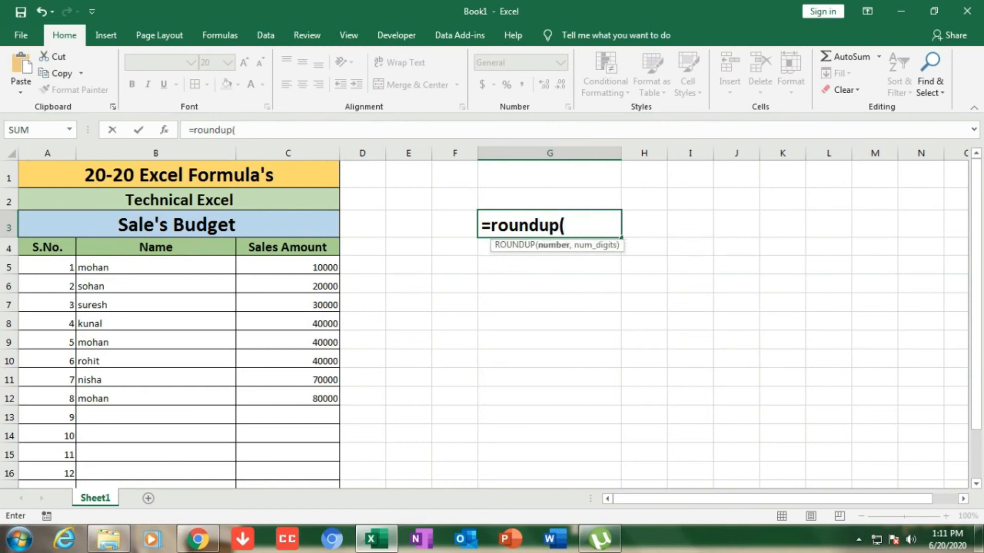
text(20.3,0))
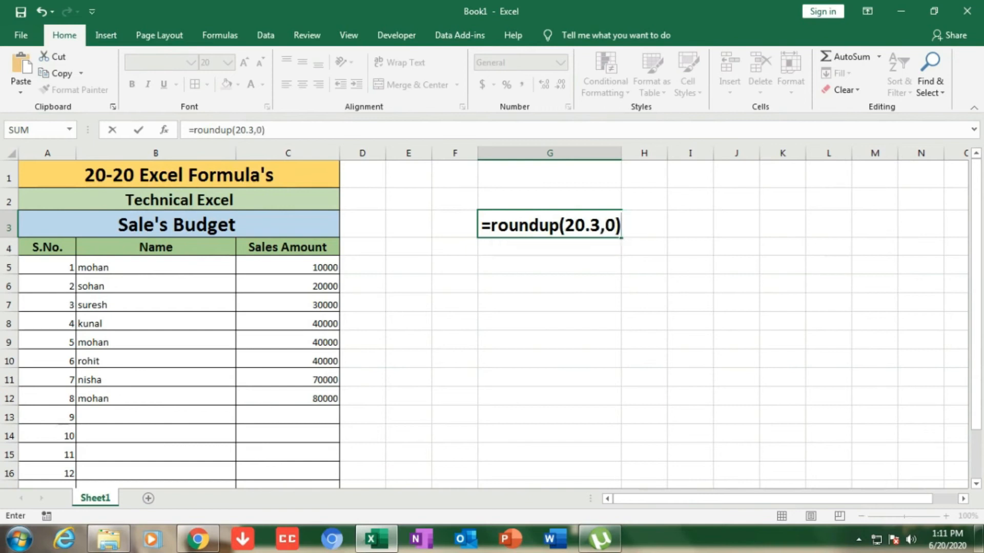
key(Return)
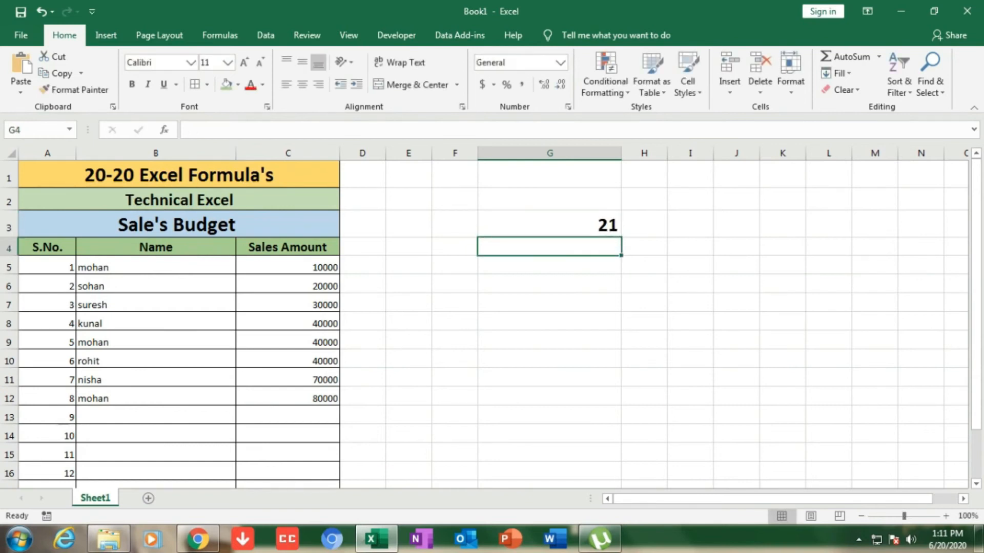
Change the function in G3's formula to ROUNDDOWN, keeping the arguments 20.3 and 0
click(549, 224)
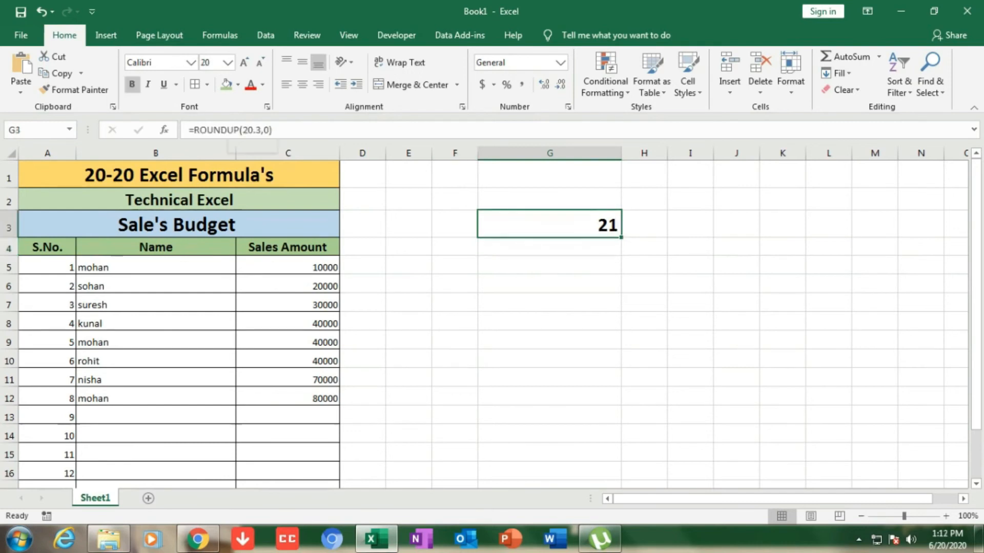
click(234, 130)
key(Delete)
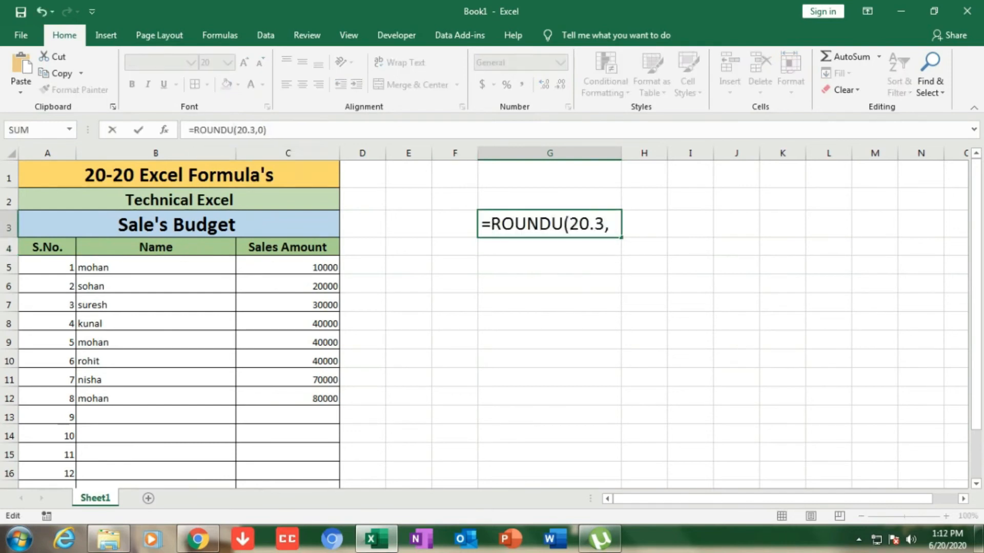
key(BackSpace)
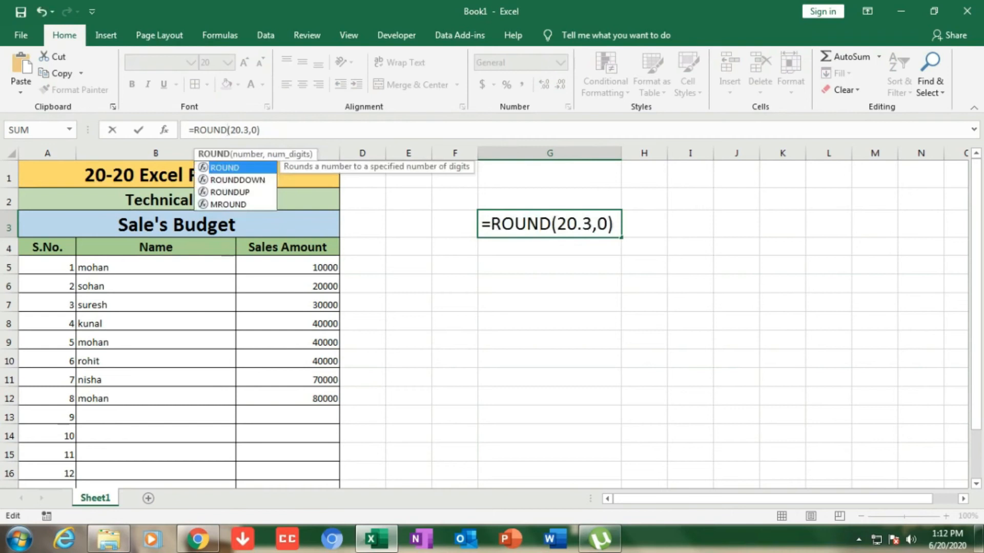
text(down)
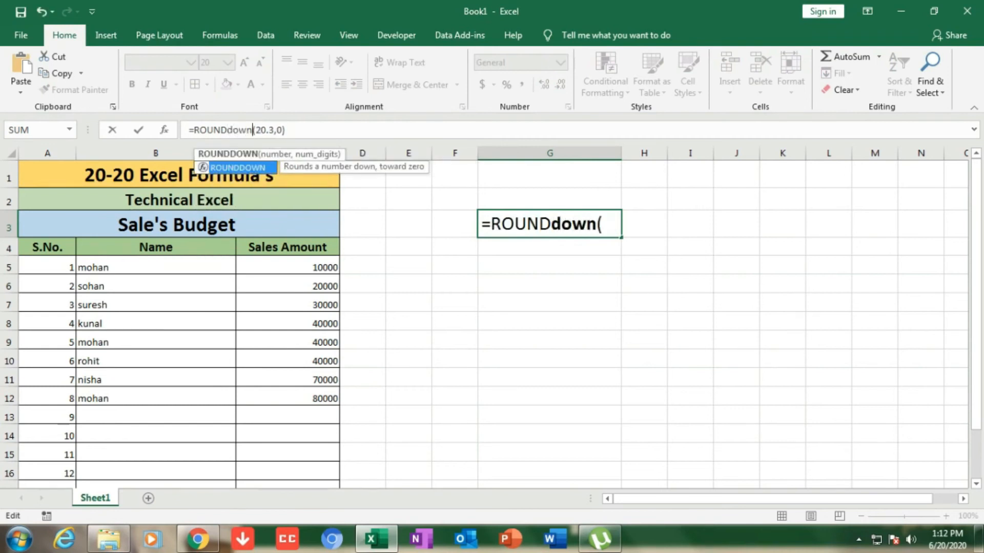
key(Return)
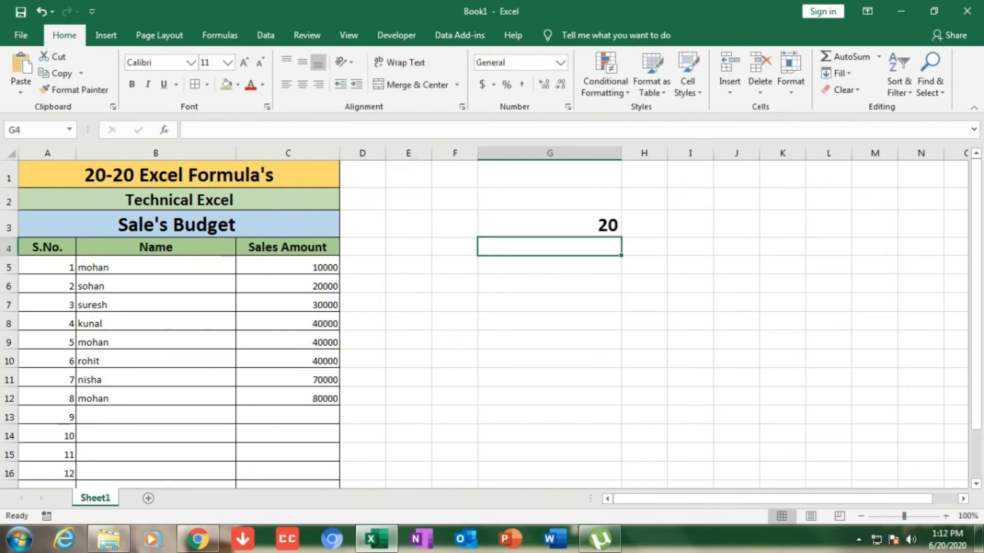
Clear G3 and enter =EVEN(C6) to round the sales amount in C6 to an even integer
click(549, 224)
key(Delete)
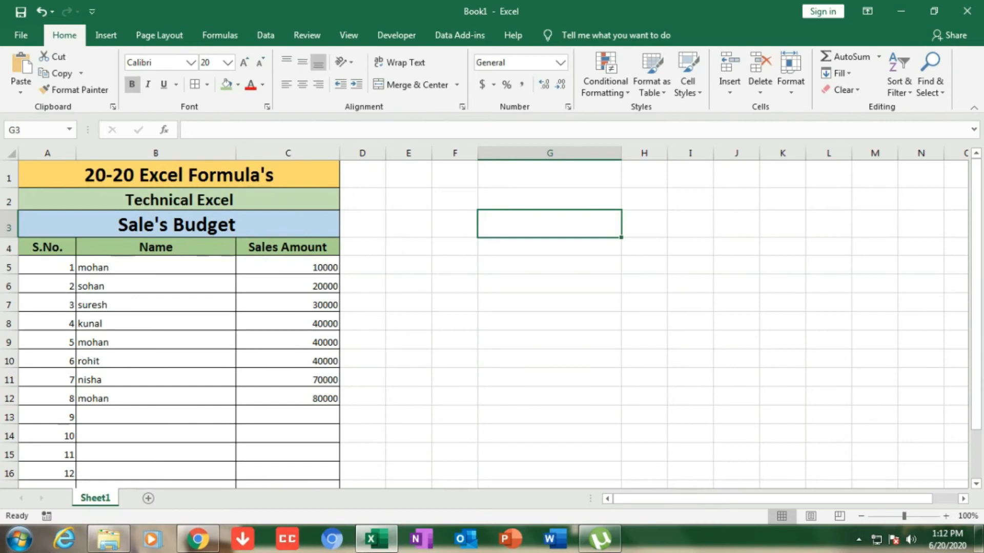
text(=)
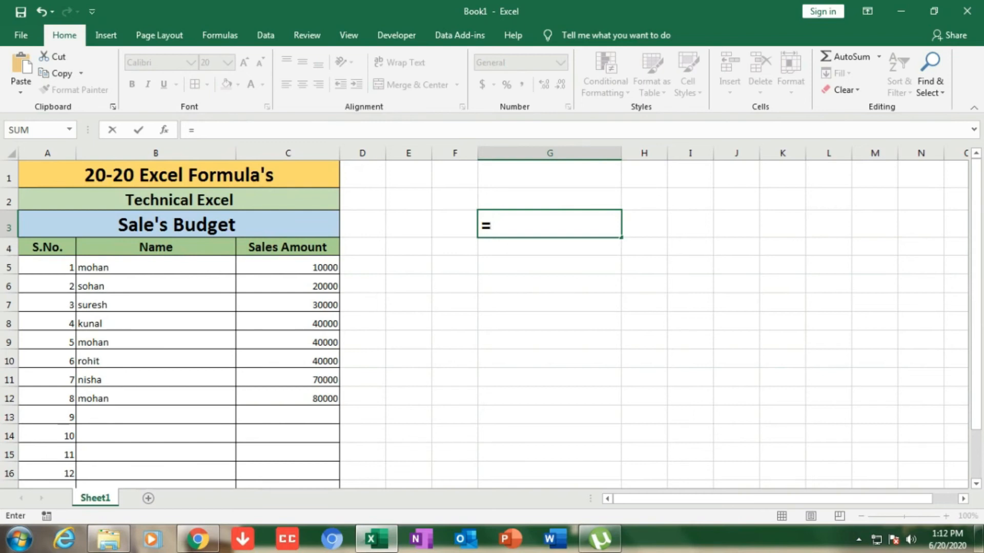
text(even)
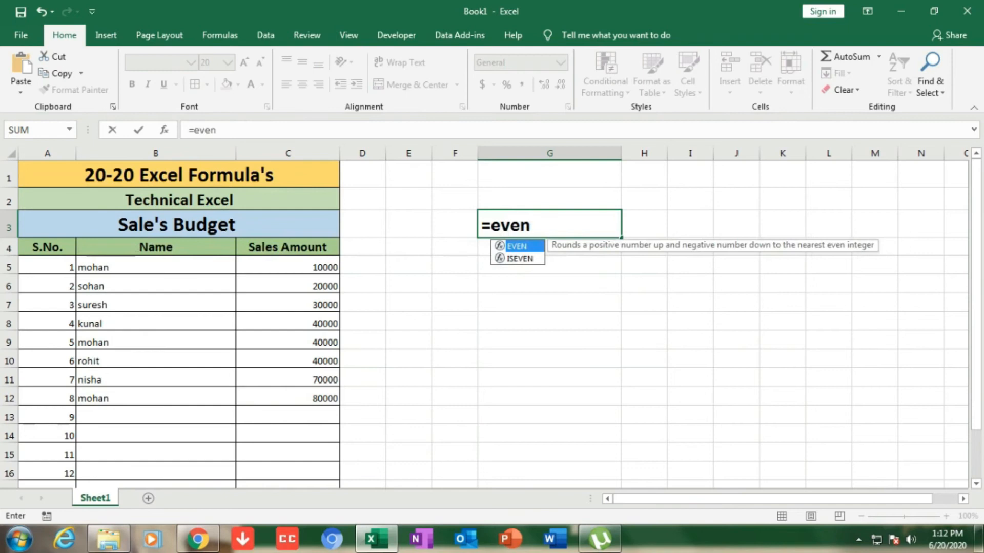
text(()
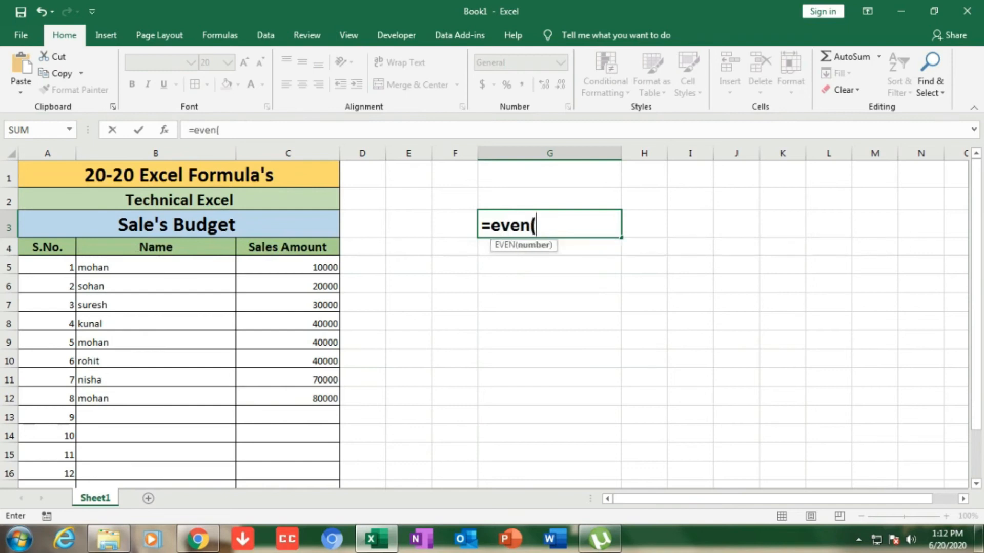
click(287, 285)
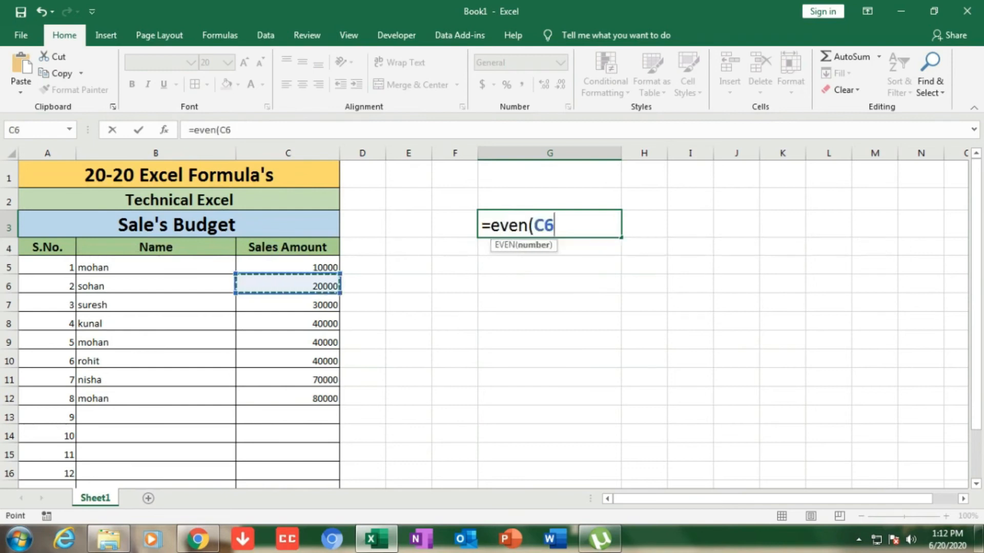
text())
key(Return)
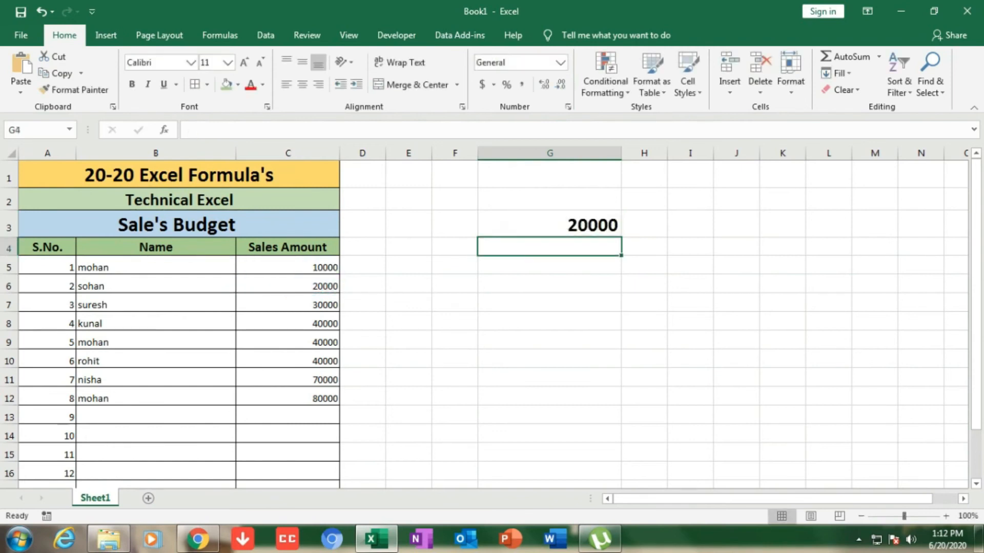
Replace the formula in G3 with =EVEN(5) to round 5 to the nearest even integer
click(549, 224)
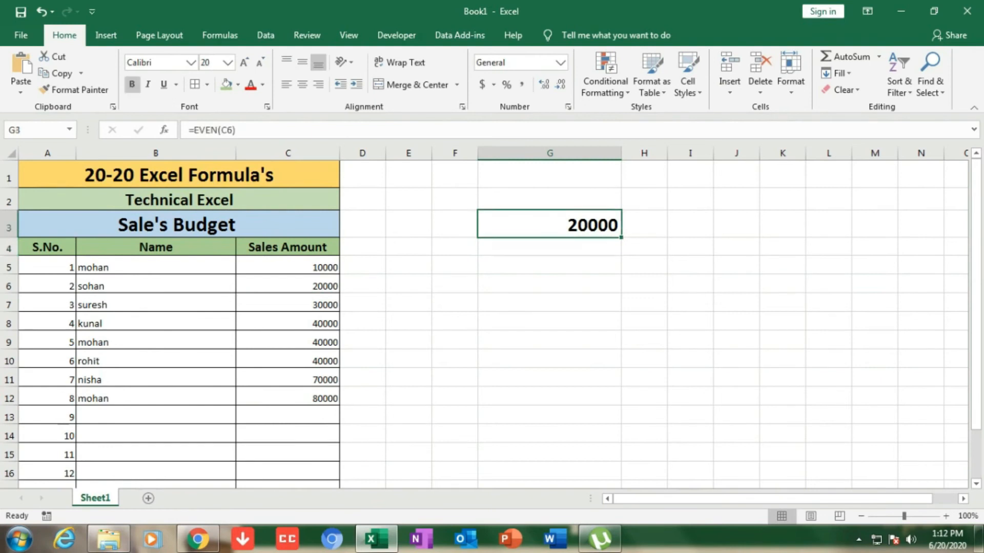
text(=ev)
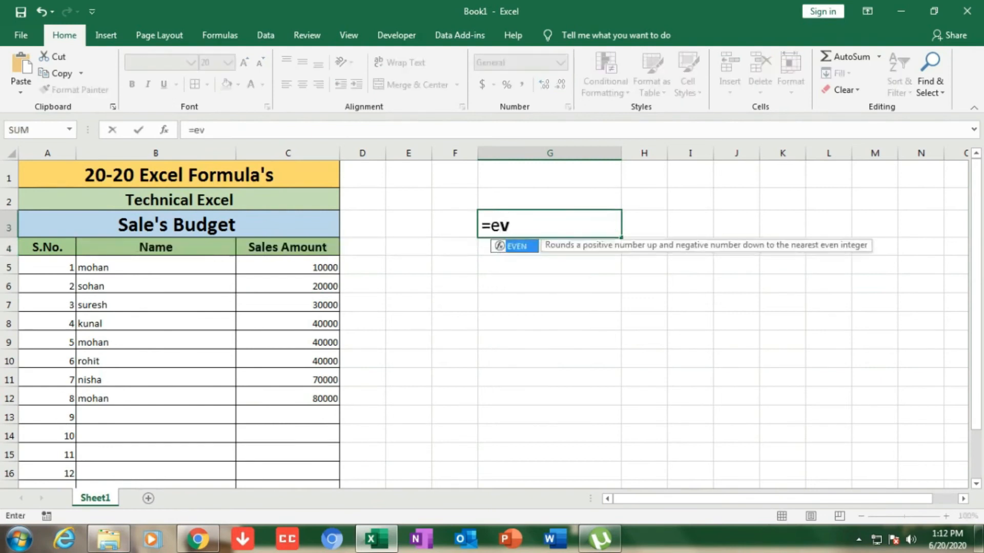
text(en()
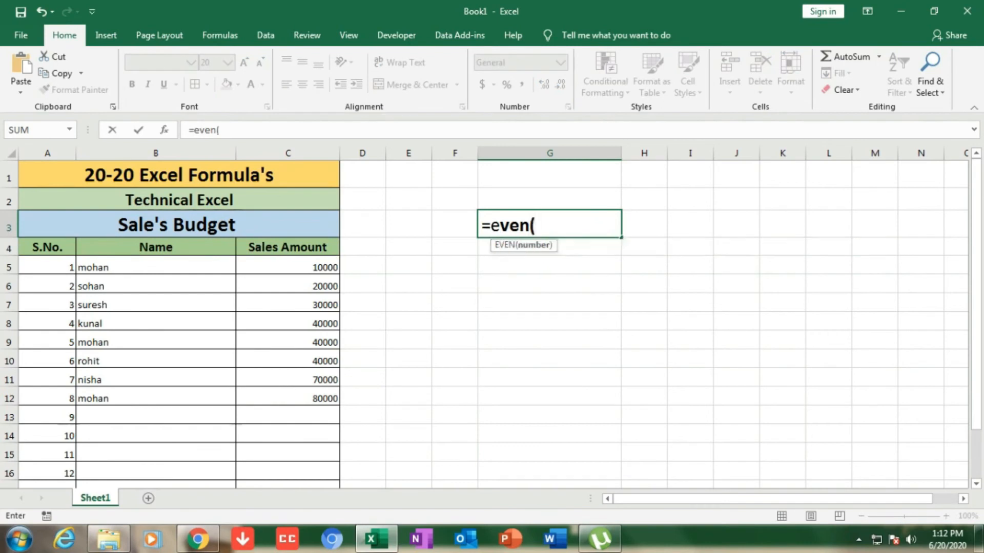
text(5))
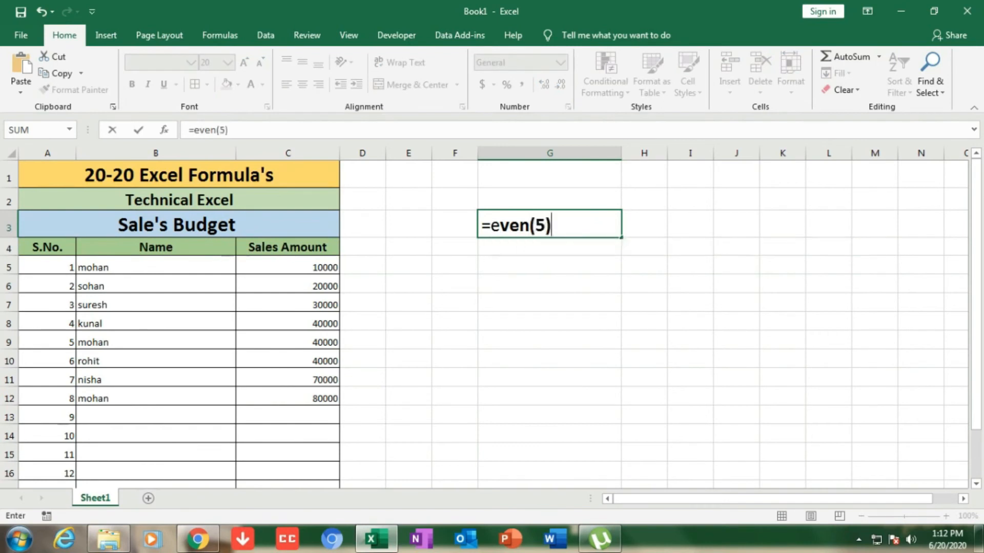
key(Return)
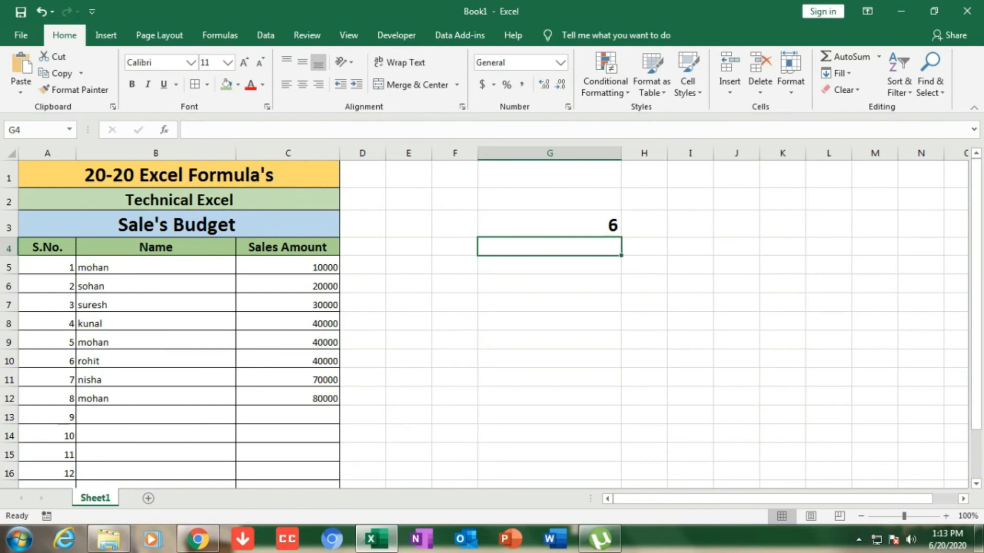
Replace the formula in G3 with =ODD(5) to apply odd-integer rounding to 5
key(Up)
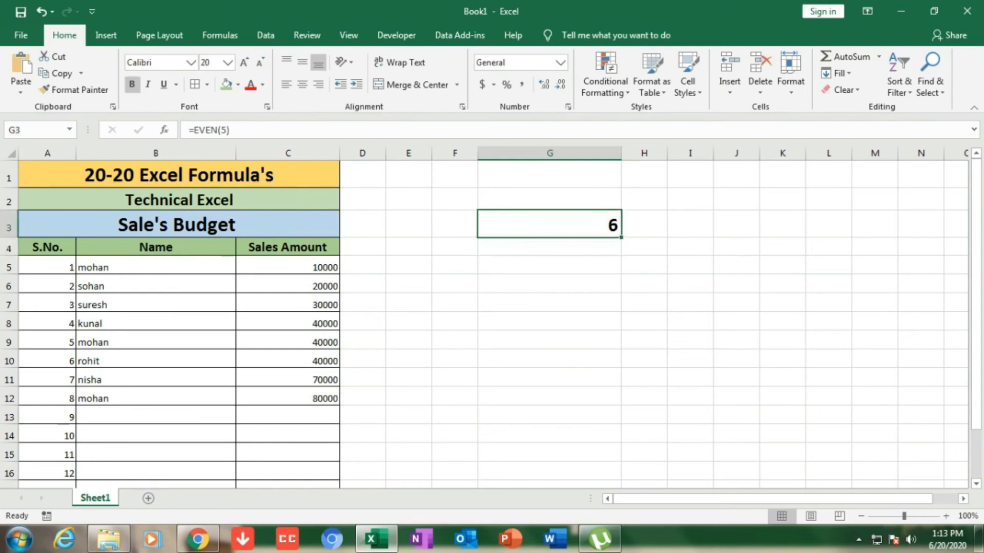
text(=of)
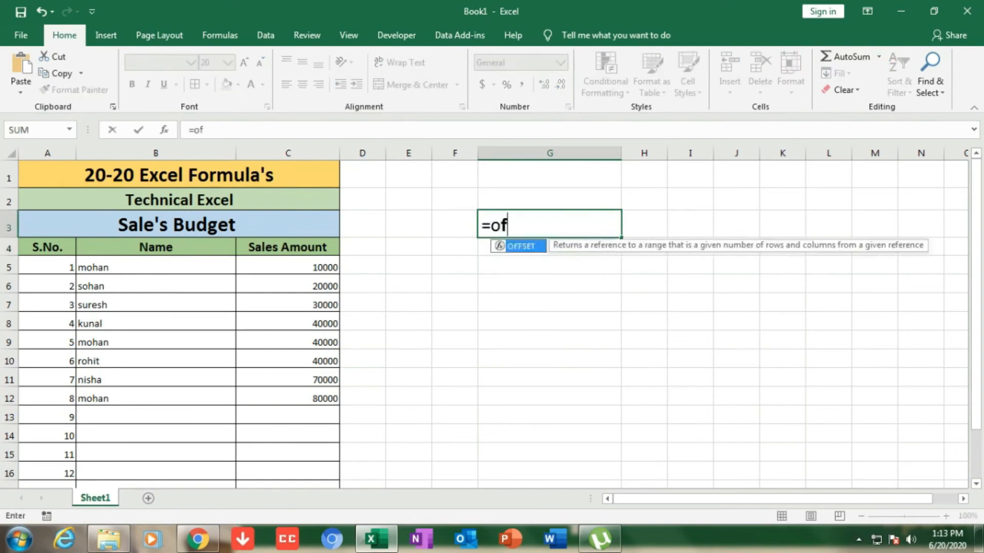
key(BackSpace)
text(dd)
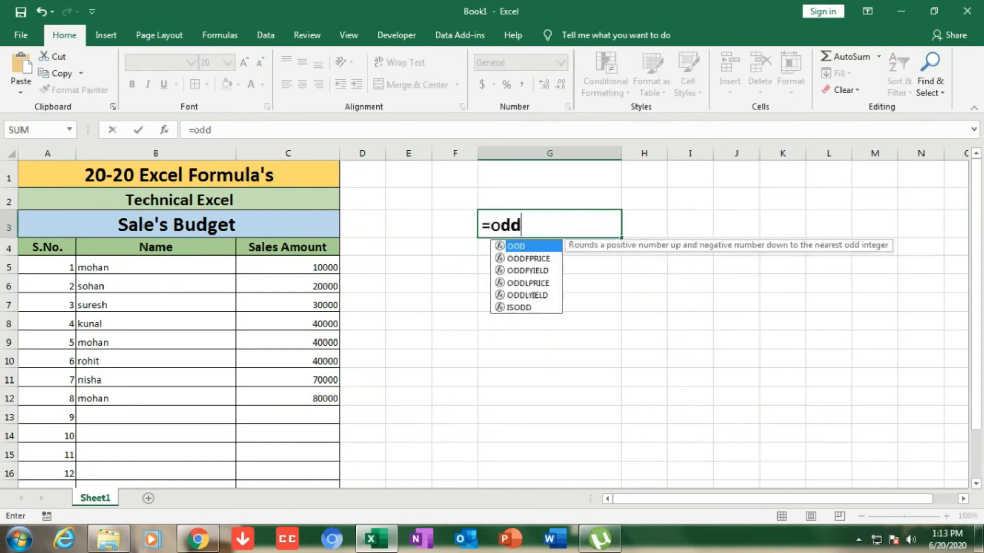
text((5))
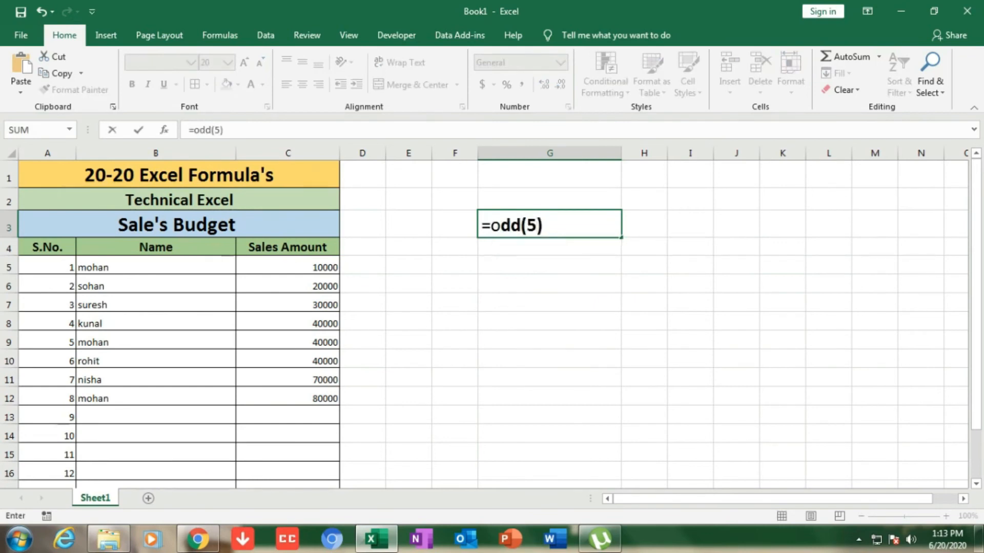
key(Return)
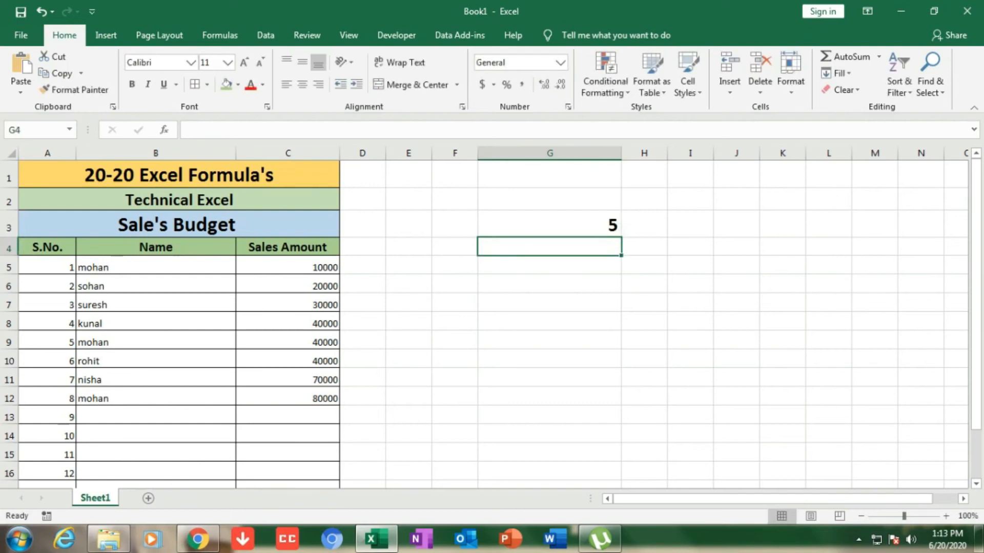
Replace the formula in G3 with =ODD(6) to round 6 to an odd integer
key(Up)
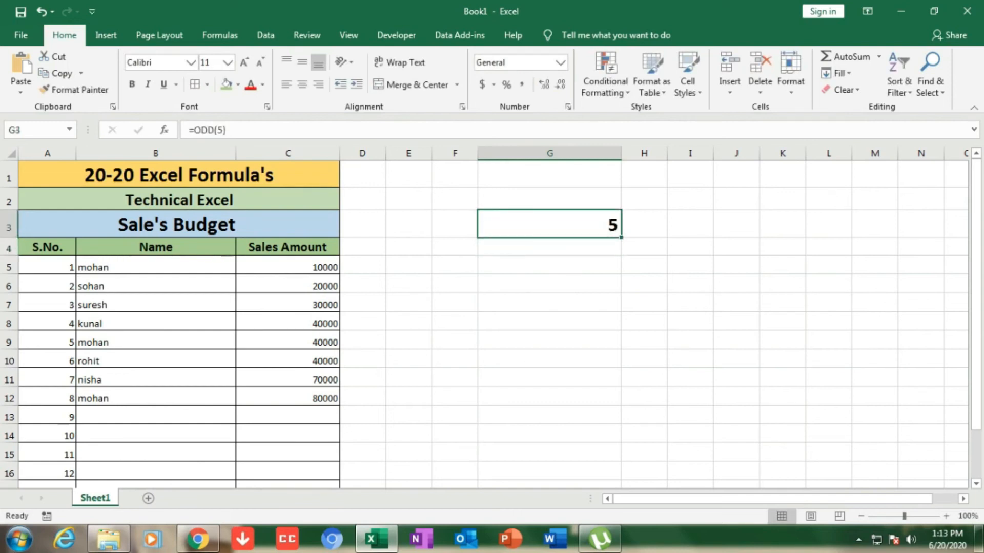
text(=od)
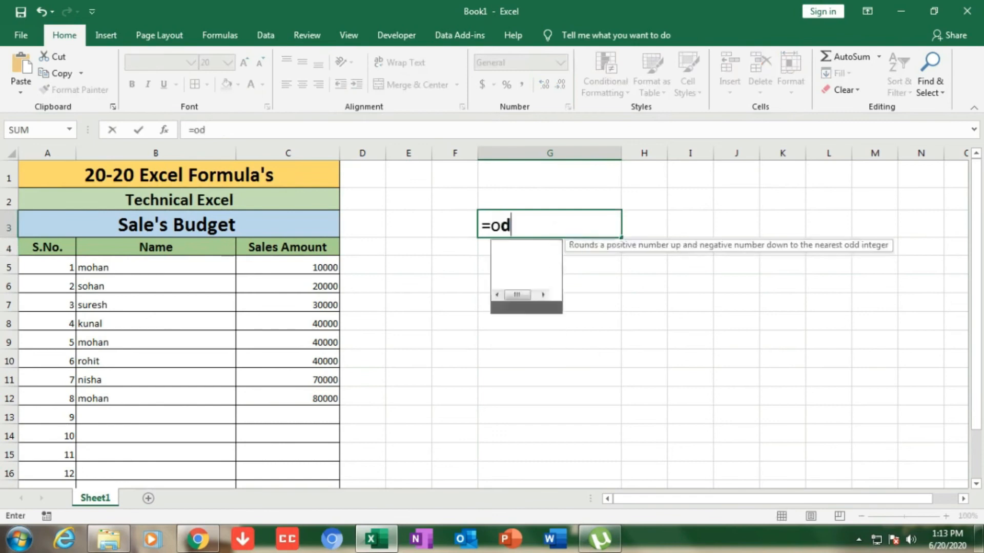
text(d()
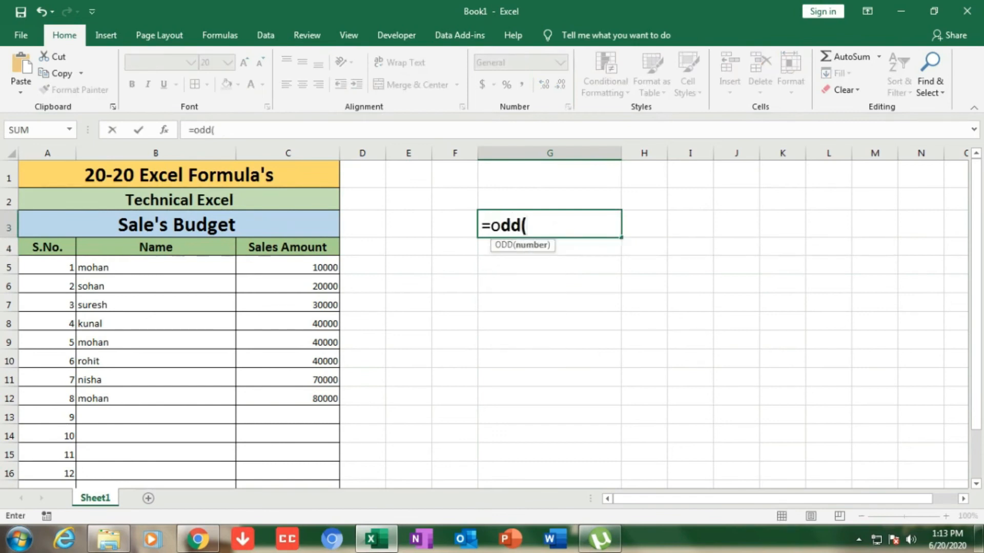
text(6))
key(Return)
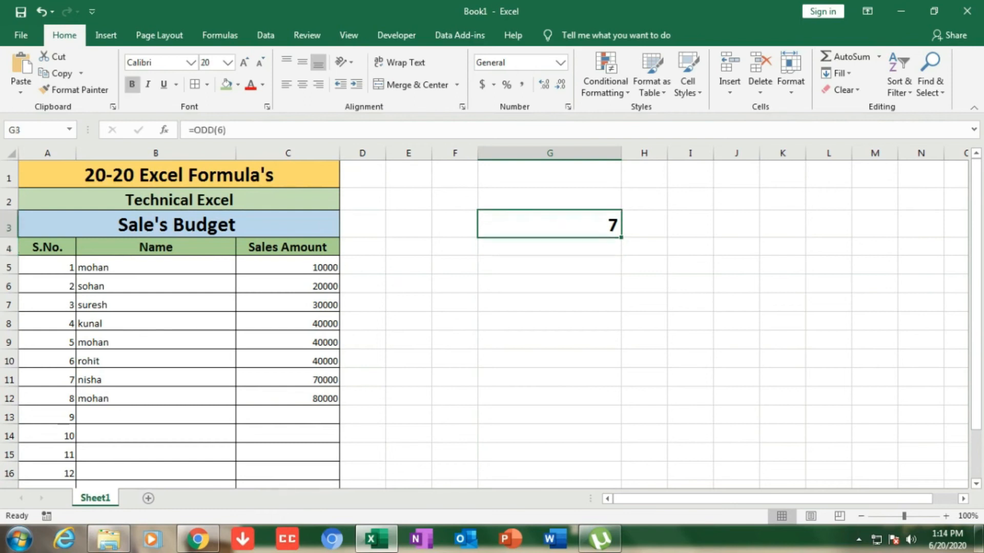
text(=cou)
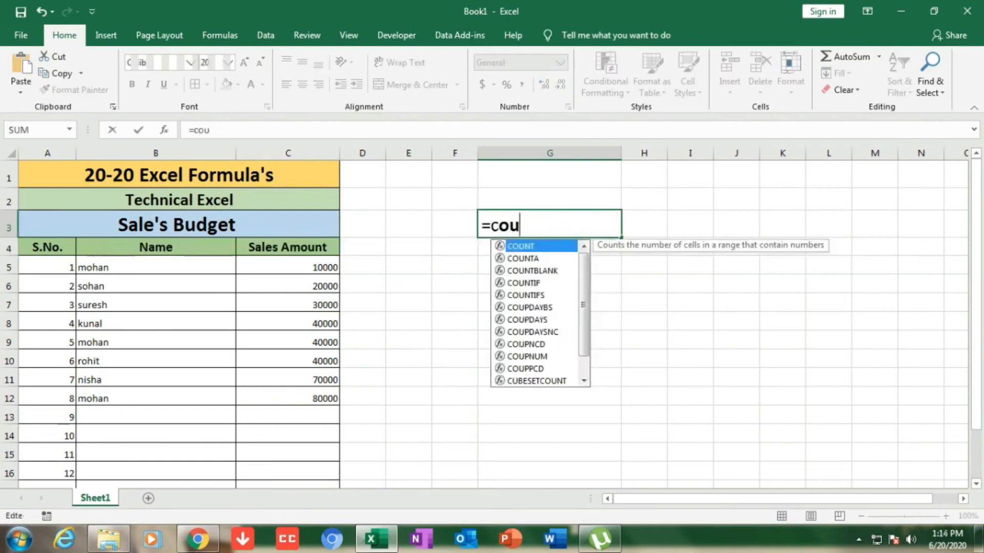
key(BackSpace)
key(BackSpace)
key(BackSpace)
key(BackSpace)
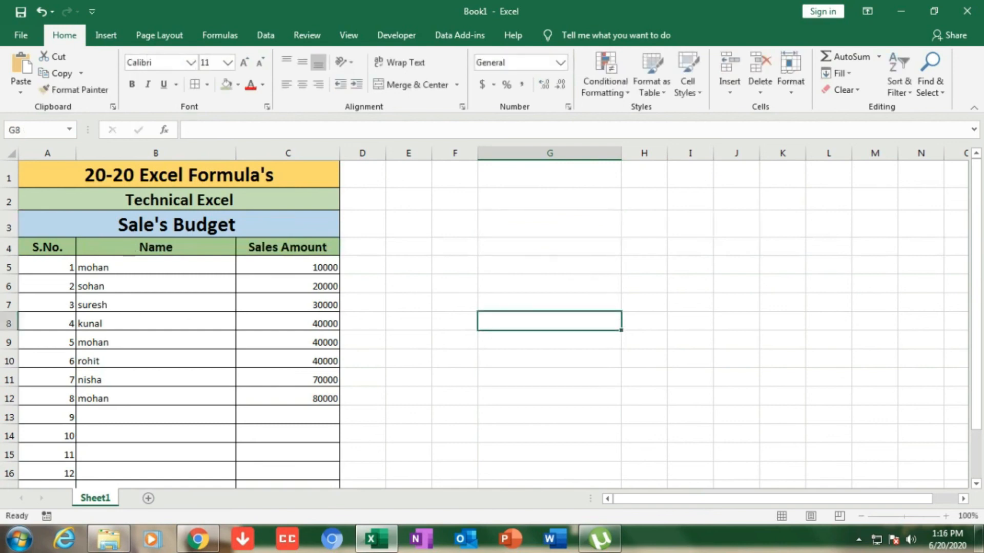
Try to enter a COUNTIF formula in G3 over the sales amounts C5:C12 with the unquoted criterion >=40000
click(549, 224)
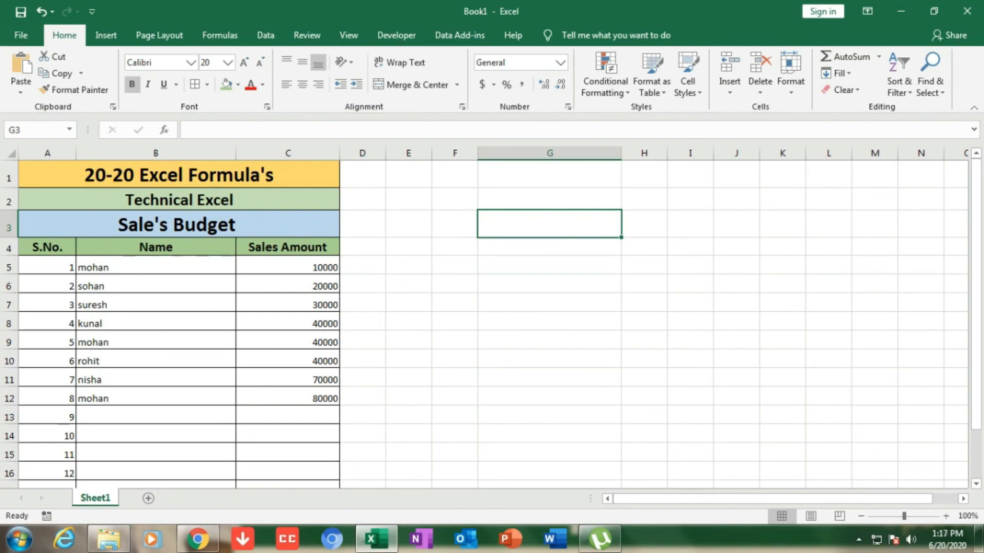
text(=)
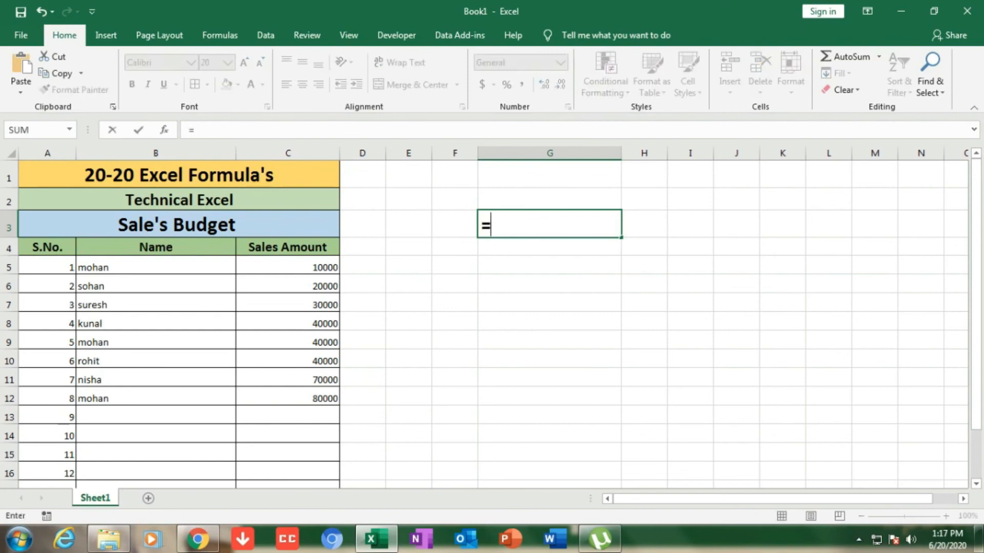
text(conti)
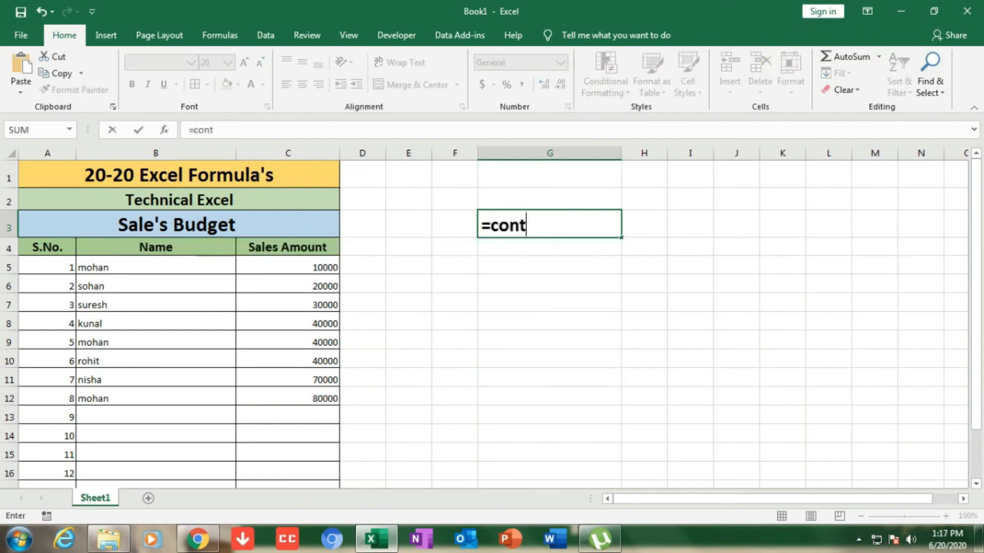
key(BackSpace)
key(BackSpace)
key(BackSpace)
text(untif()
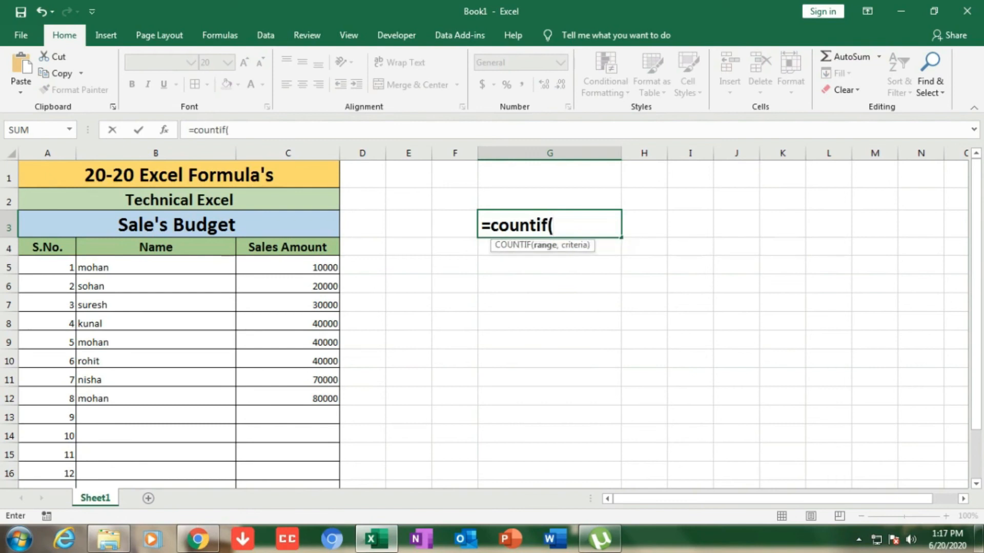
drag(287, 266, 328, 398)
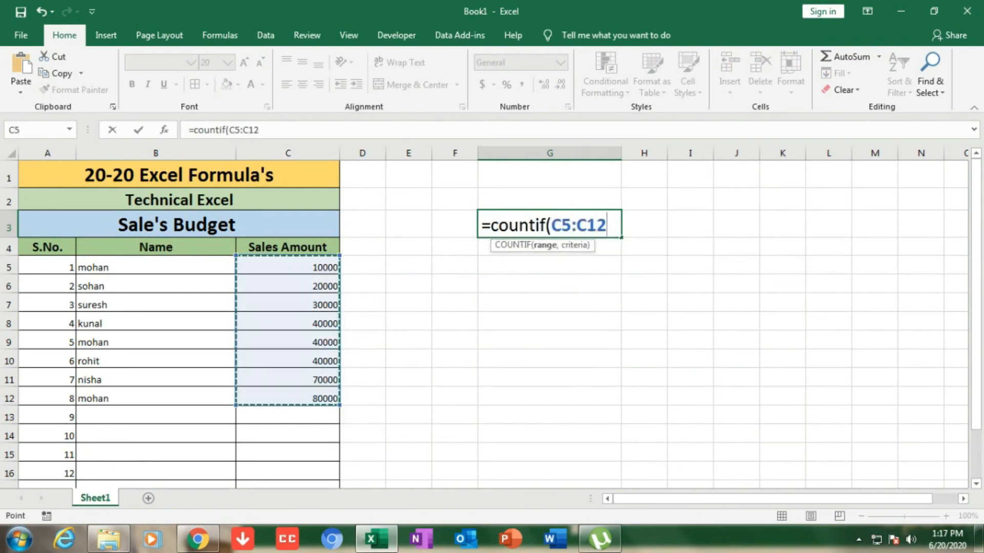
text(,)
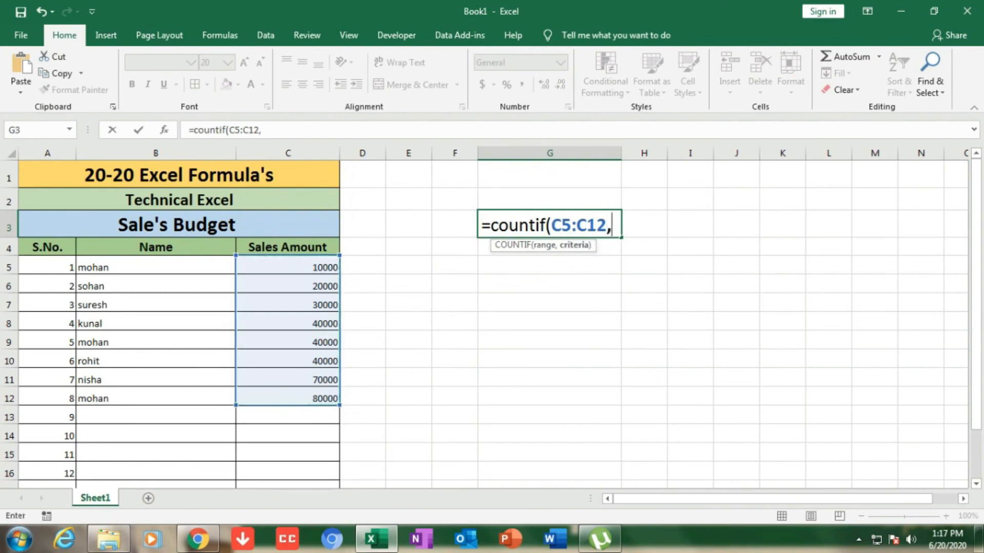
text(>=40000)
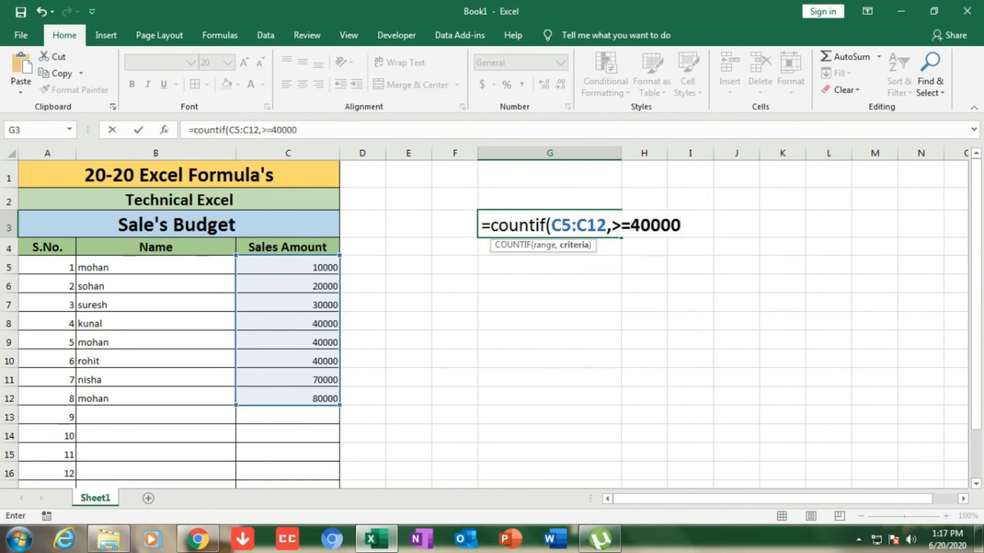
key(Return)
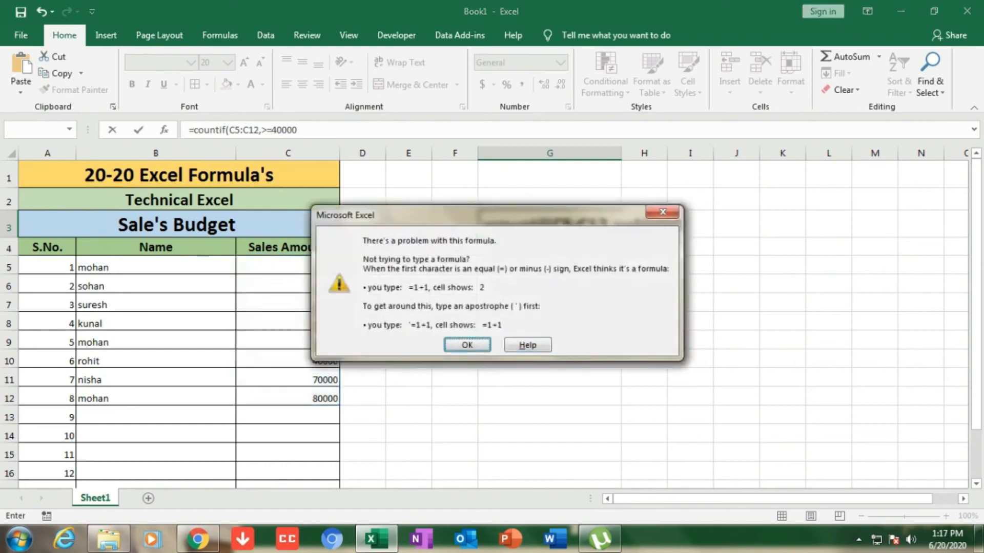
key(Return)
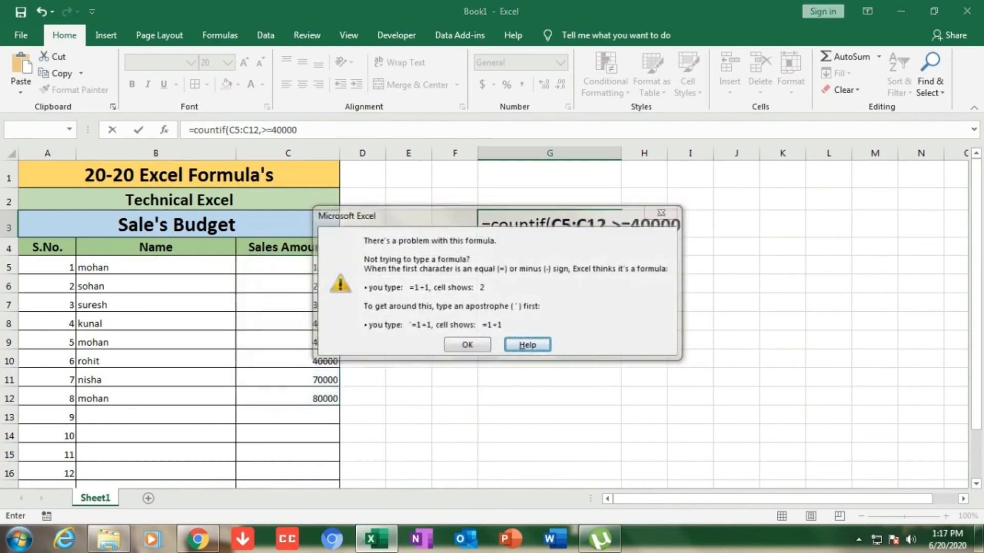
Enclose the criterion >=40000 in quotation marks and close the parenthesis, completing =COUNTIF(C5:C12,">=40000") in G3
text(")
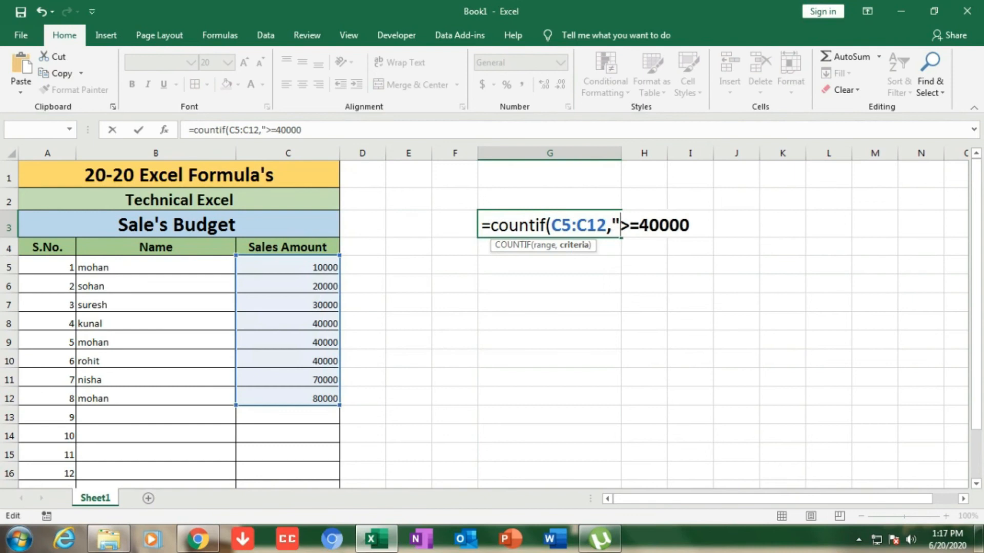
key(Right)
key(Right)
key(Right)
key(Right)
key(Right)
key(Right)
key(Right)
text("))
key(Return)
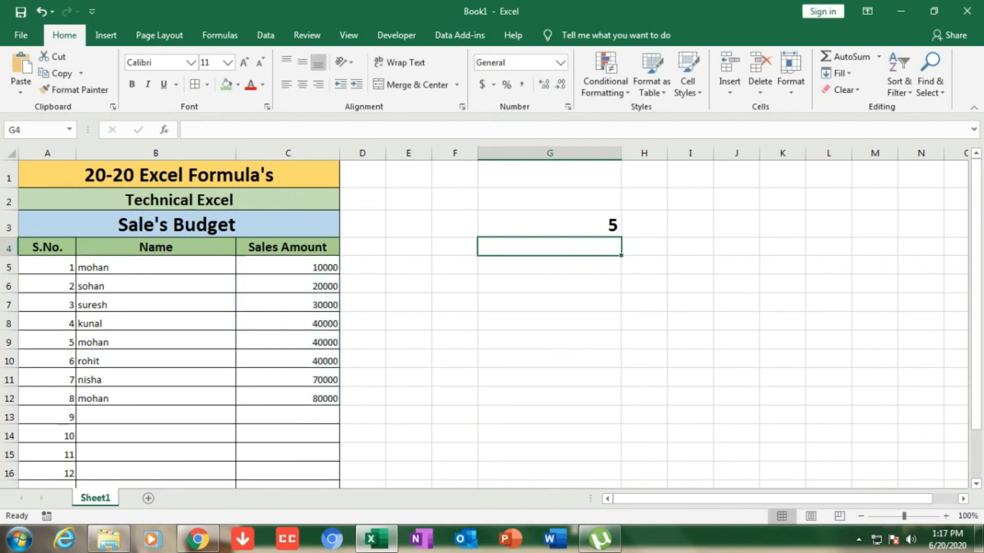
Check the sales amounts from C8 down to C12 against the COUNTIF criterion of 40000 or more
click(287, 323)
key(Down)
key(Down)
key(Down)
key(Down)
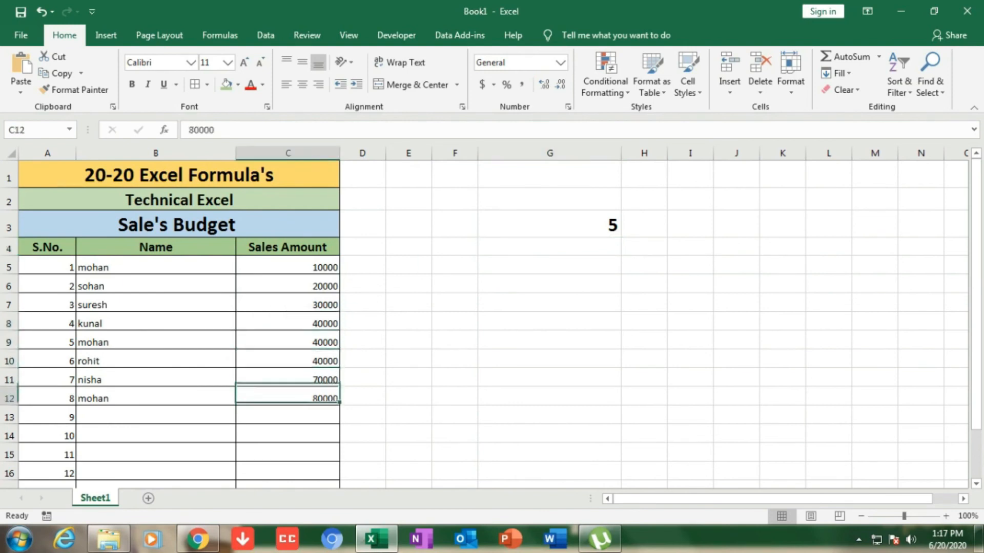
drag(287, 323, 287, 398)
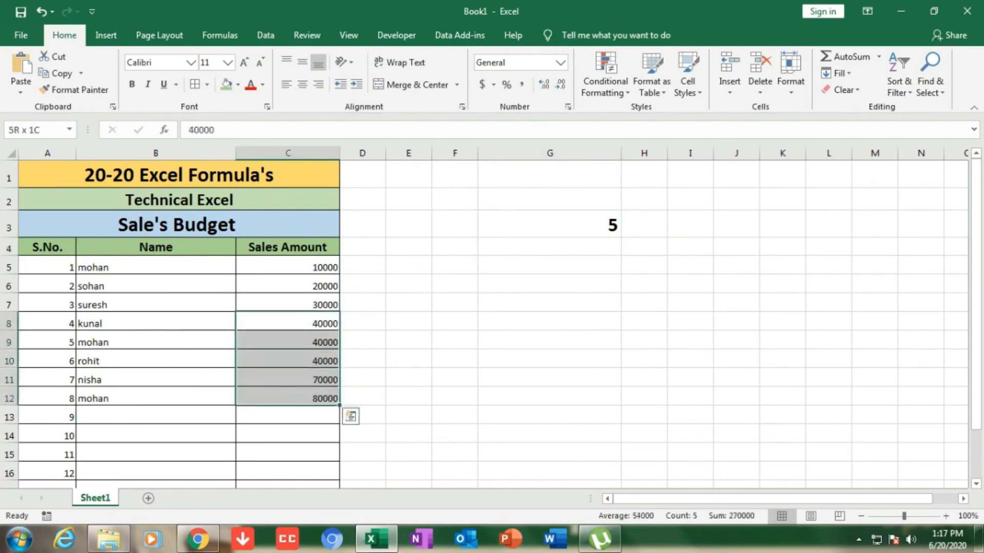
drag(287, 323, 287, 417)
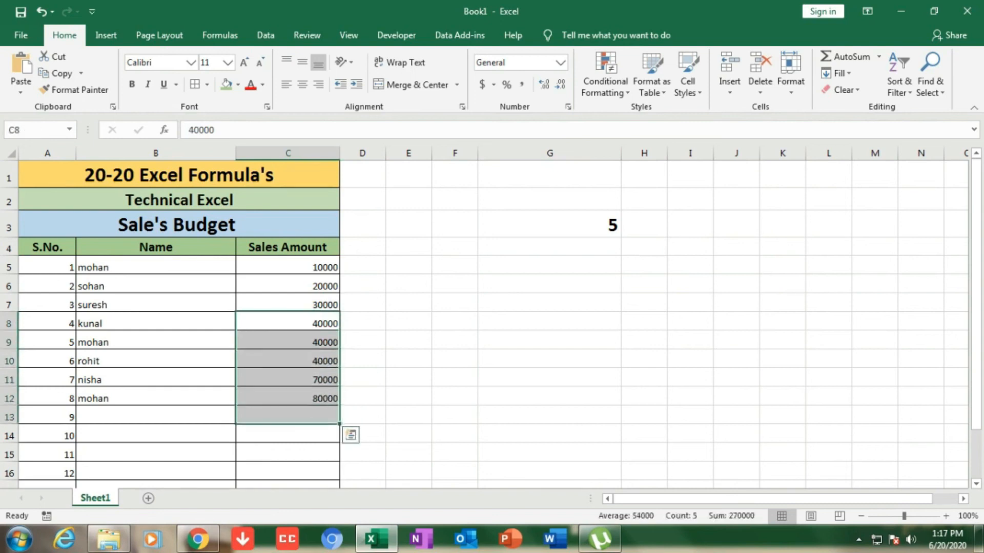
Change the COUNTIF criterion in G3 to ">40000" so that only sales amounts above 40000 are counted
click(550, 226)
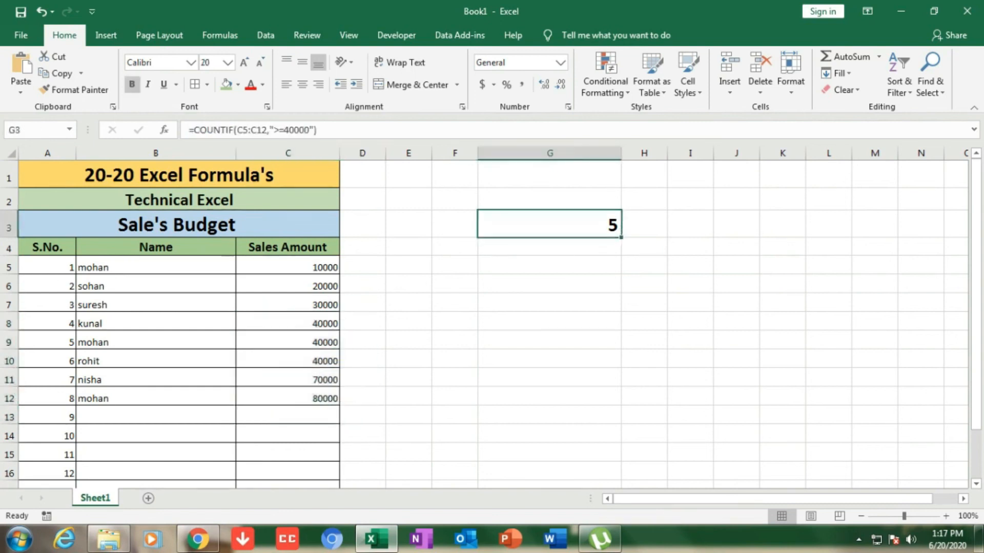
click(284, 130)
key(Delete)
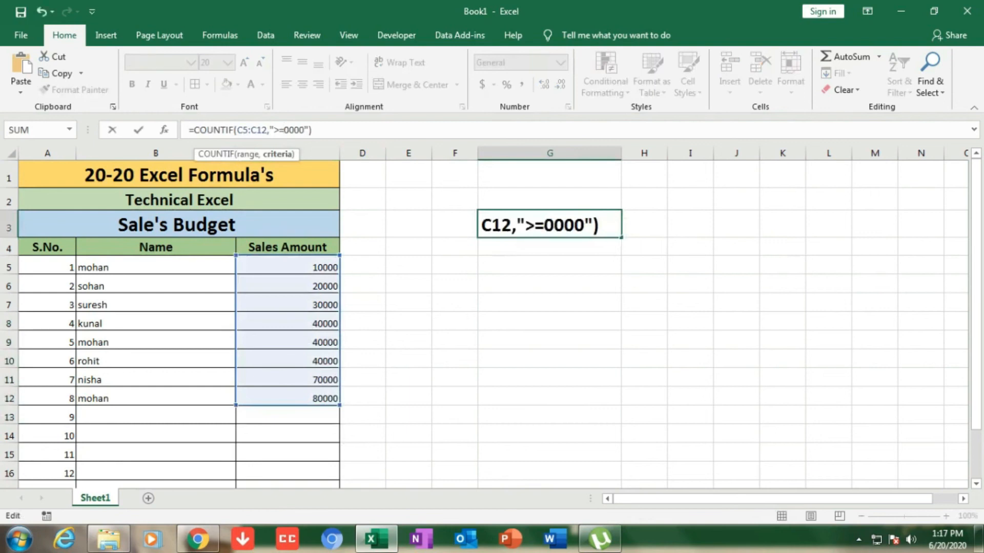
key(BackSpace)
text(4)
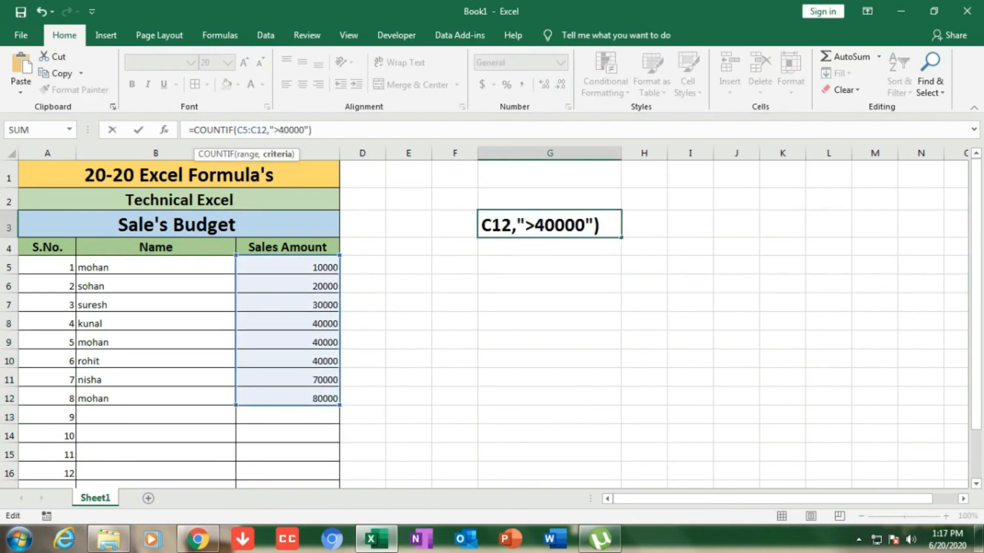
key(Return)
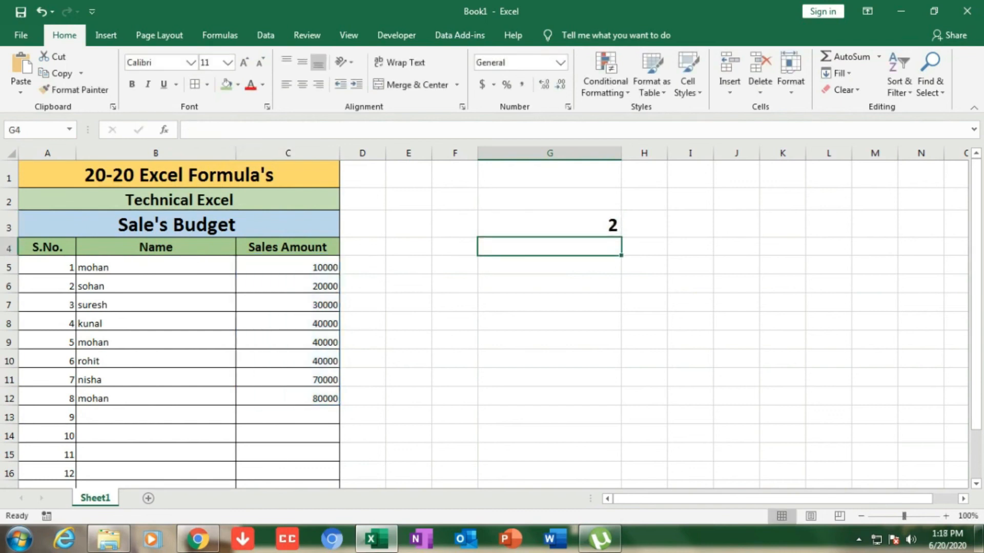
click(549, 224)
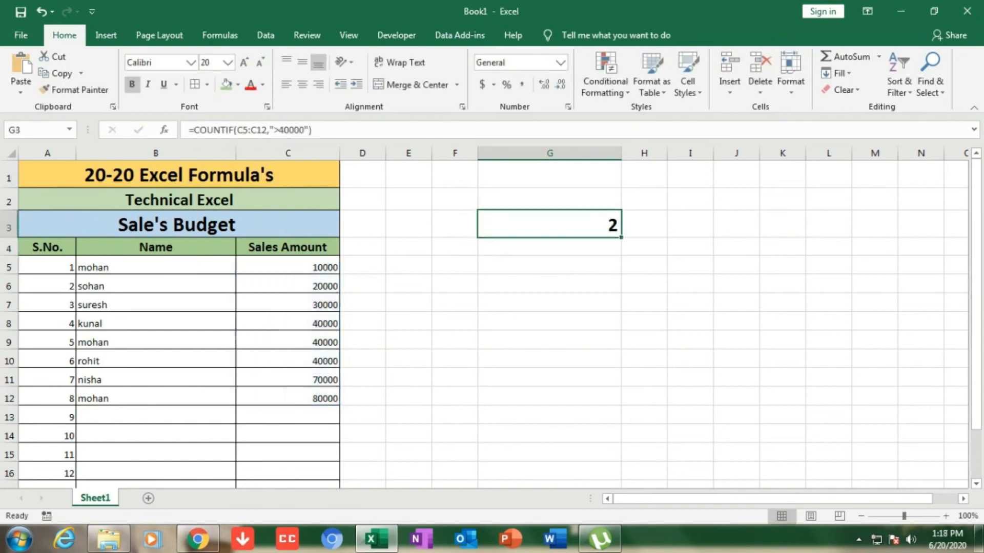
Replace the COUNTIF formula in G3 with =UPPER(B5) to convert the first name in the table to capitals
key(Delete)
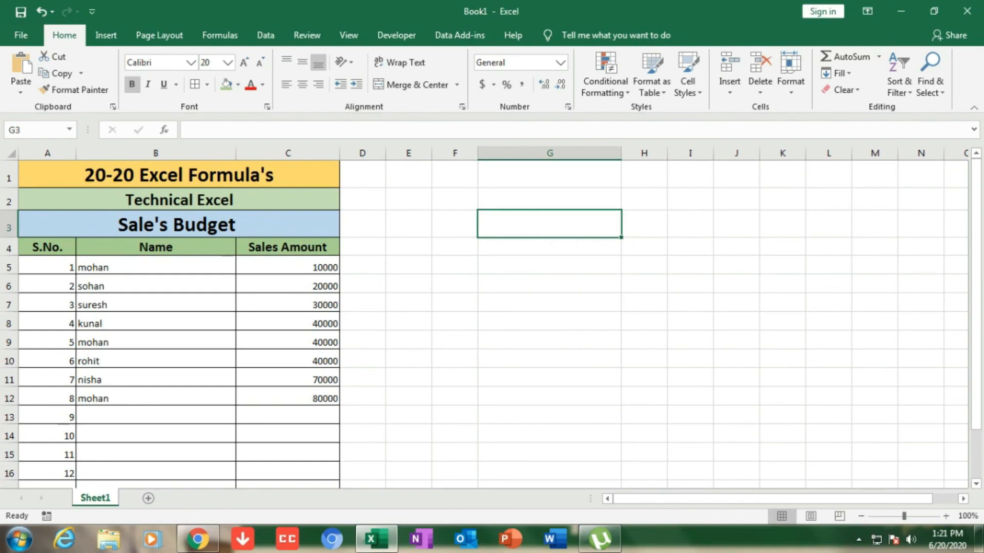
text(=)
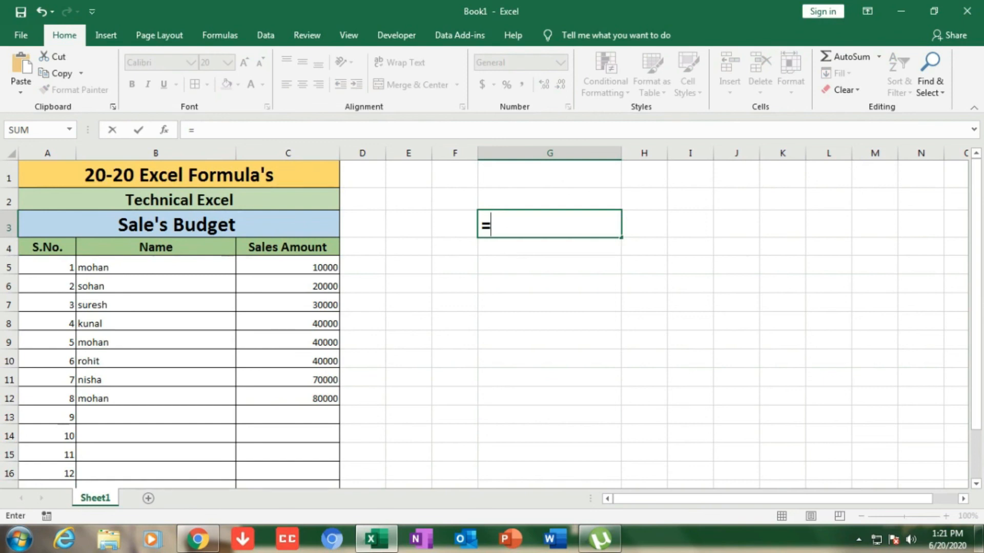
text(upper)
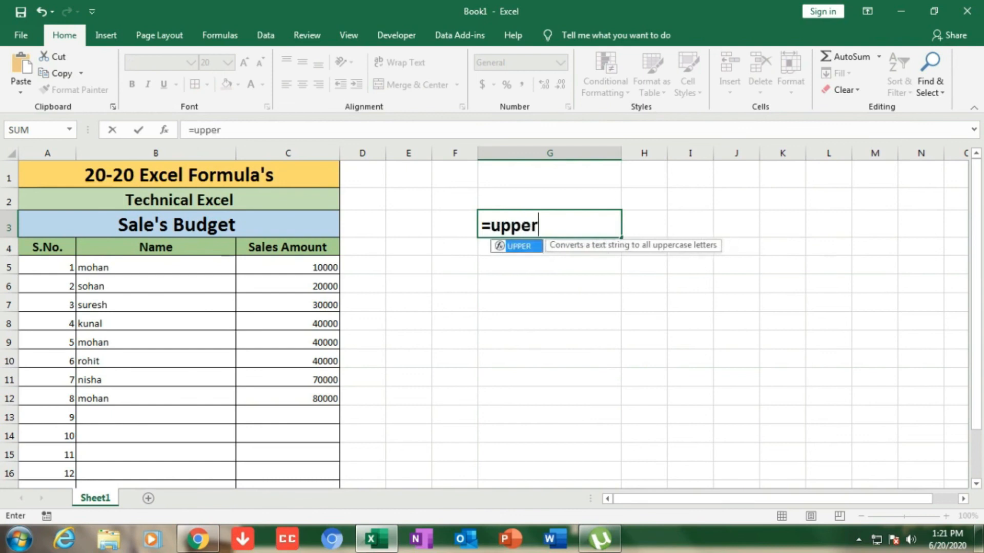
text(()
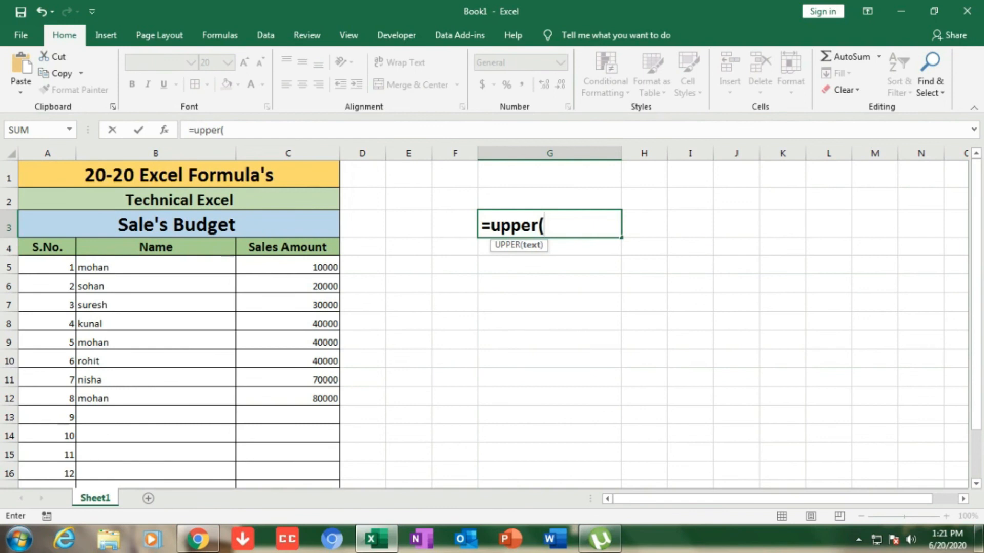
click(82, 267)
text())
key(Return)
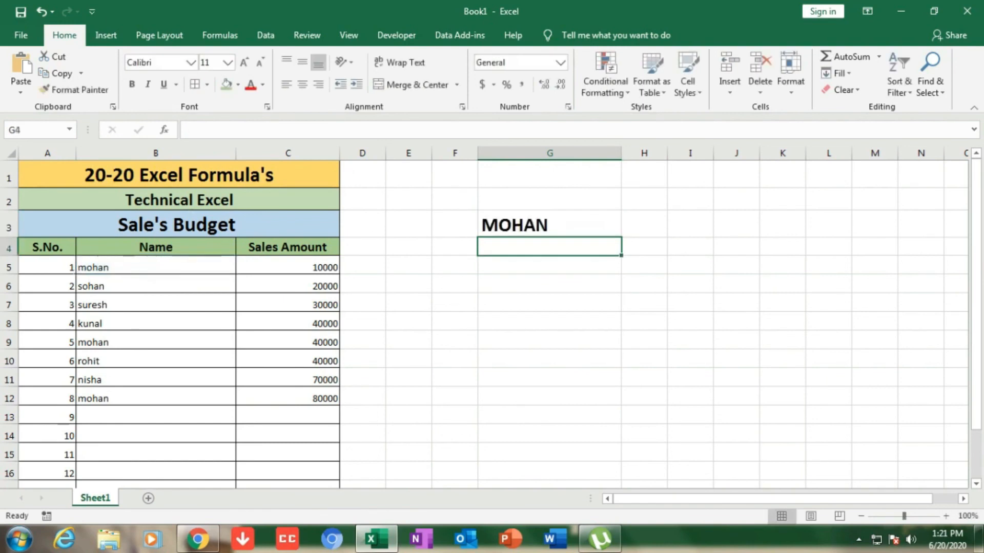
click(155, 266)
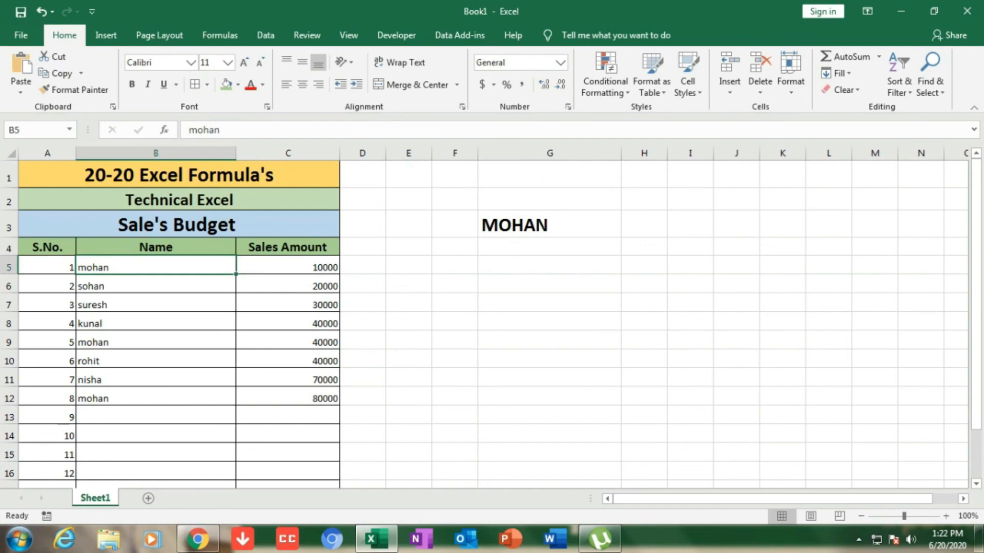
Clear the UPPER formula from G3 and extend the name in B5 to a full name in lowercase letters
click(549, 225)
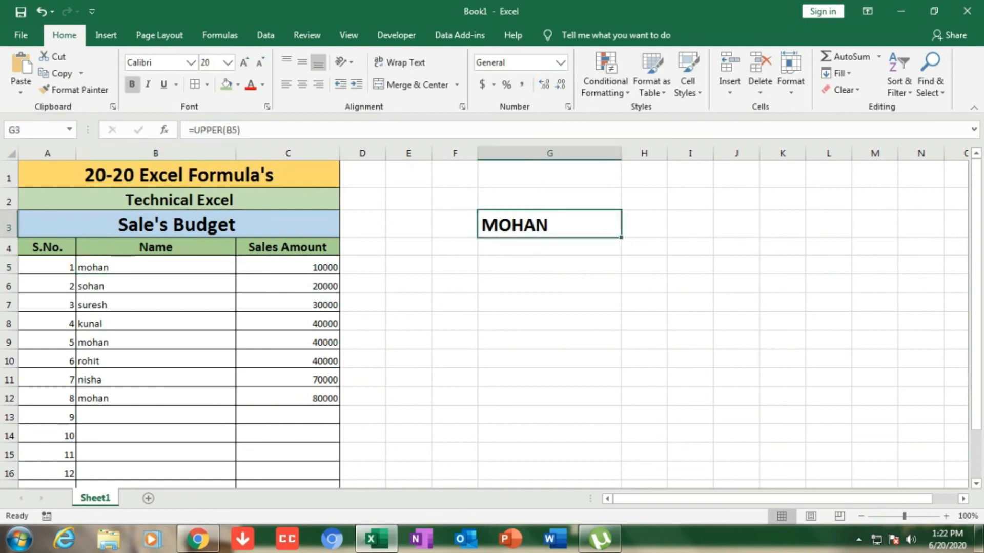
key(Delete)
text(=)
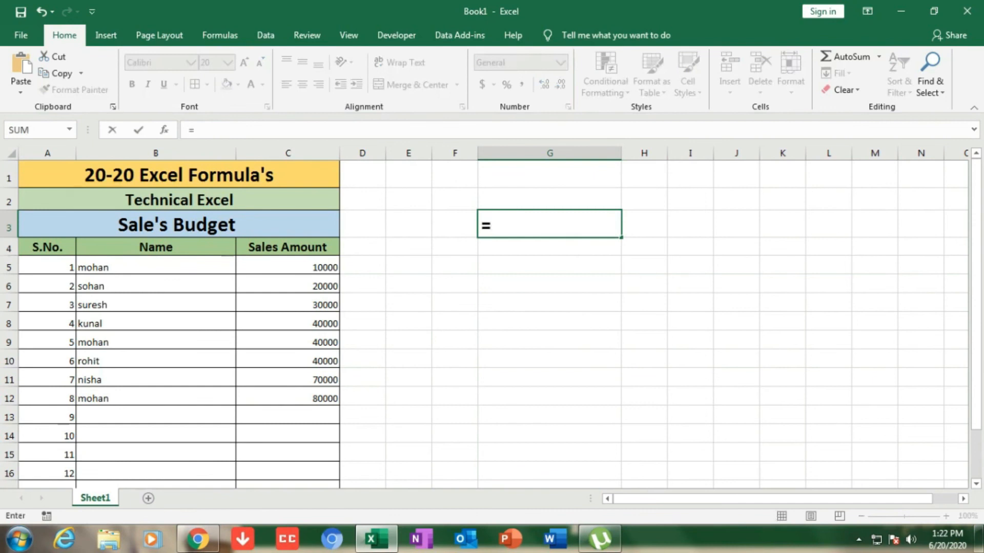
key(BackSpace)
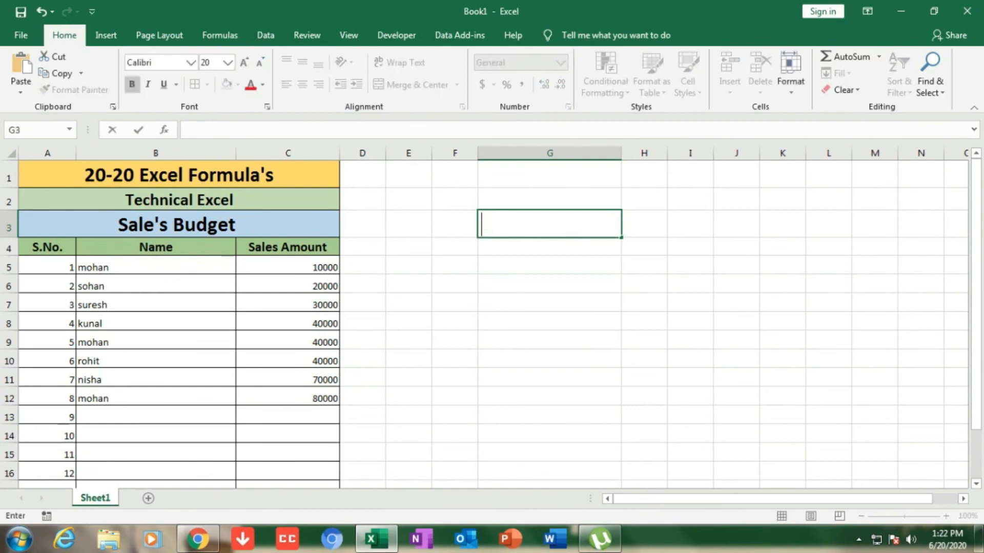
click(156, 266)
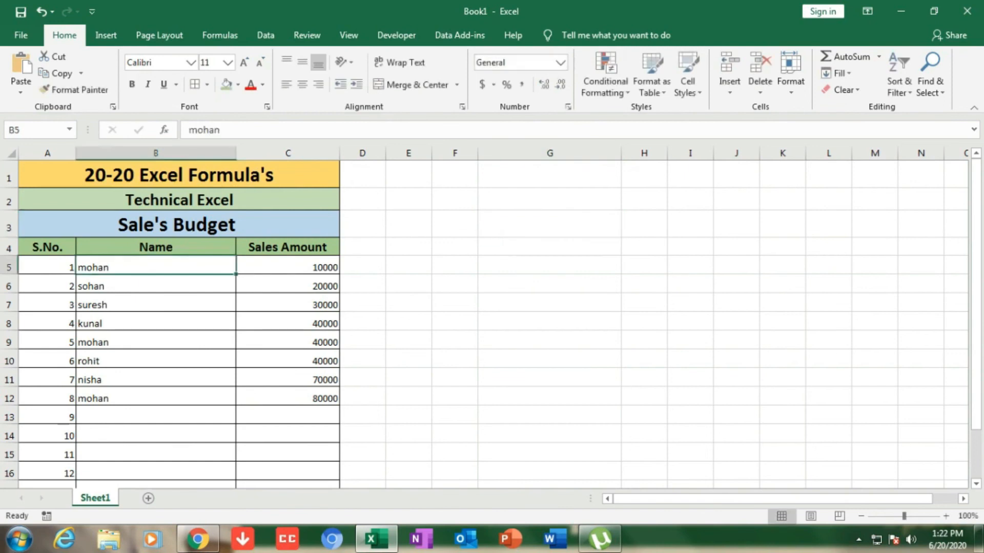
text(mohan l)
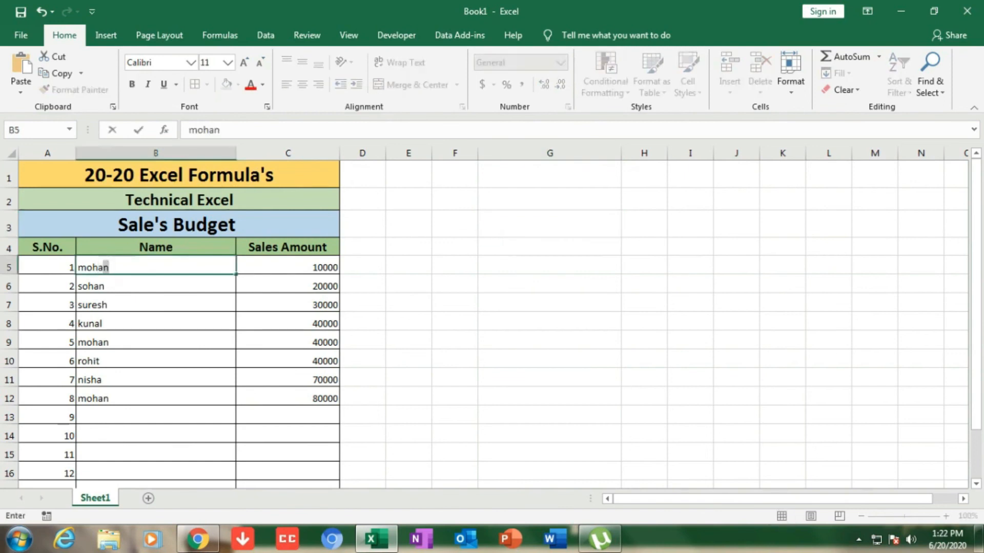
text(al singh)
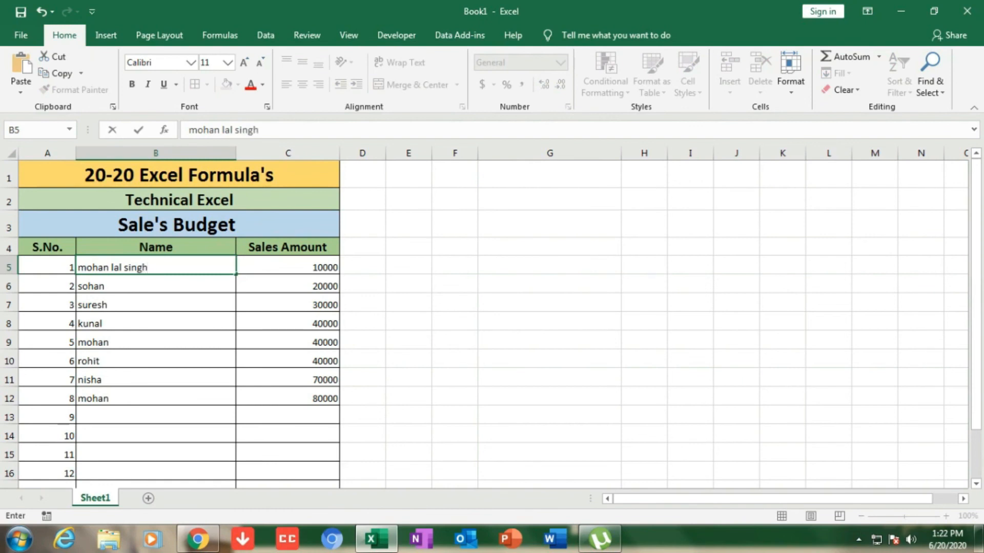
click(549, 224)
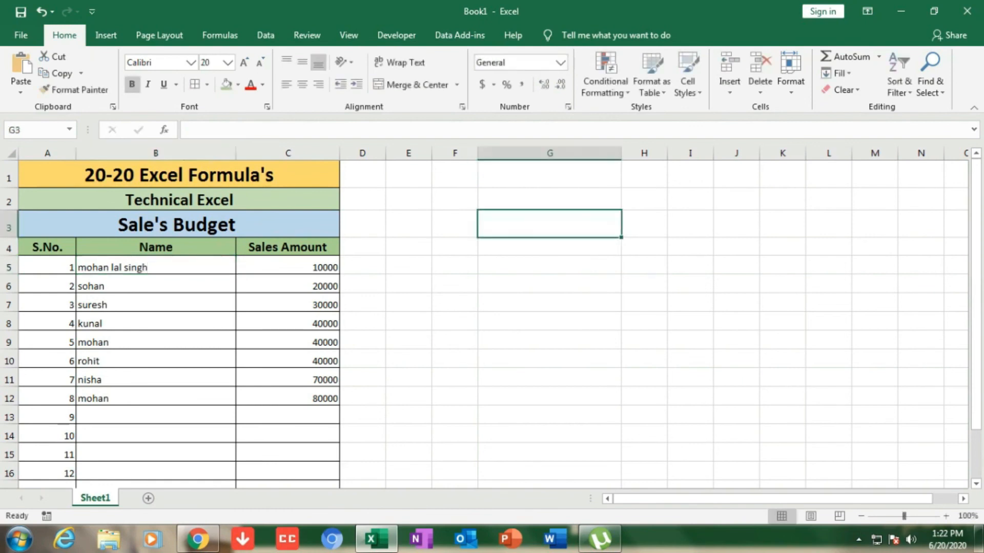
Increase the font size of the name in B5 to 14
click(156, 266)
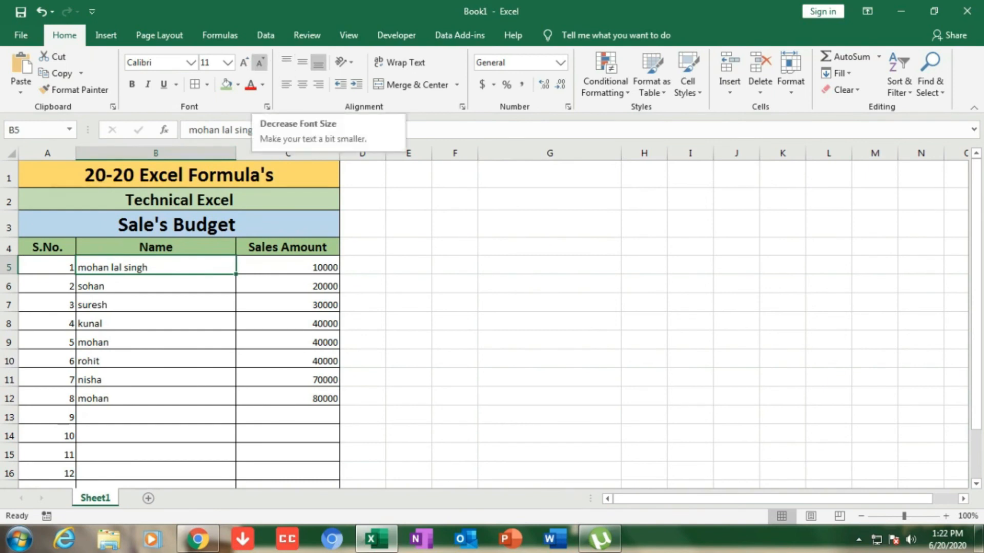
click(244, 62)
click(244, 62)
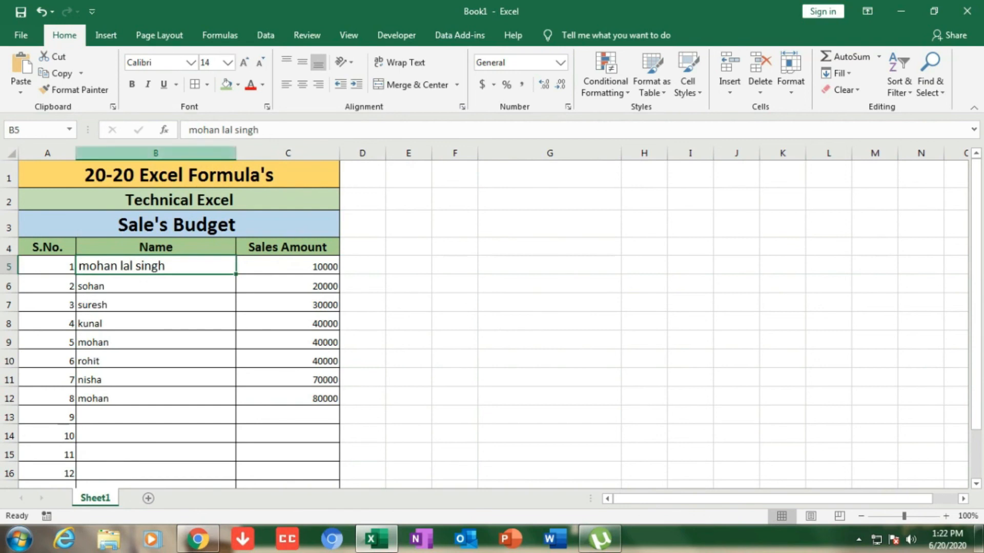
Replace the lowercase entry in B5 with the same full name in capital letters
key(Delete)
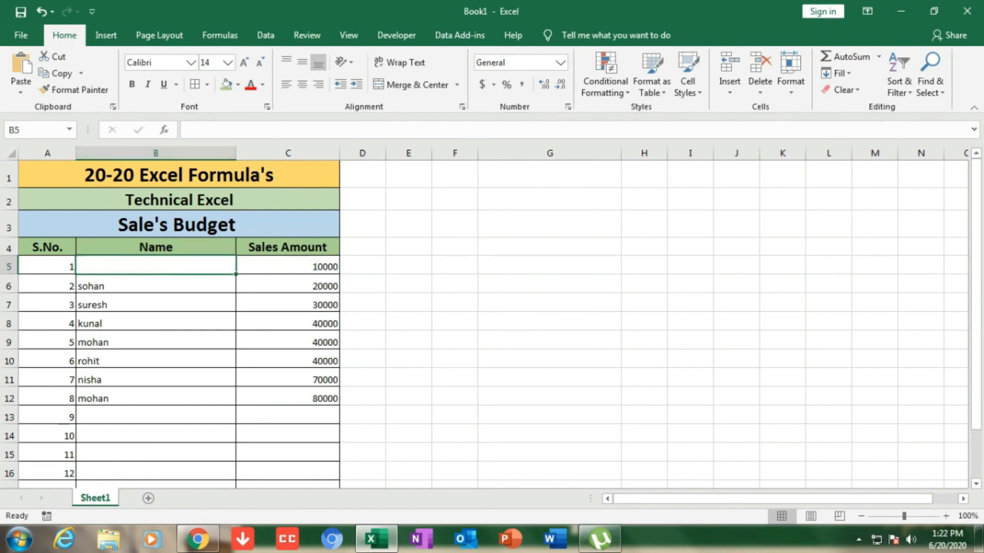
text(moh)
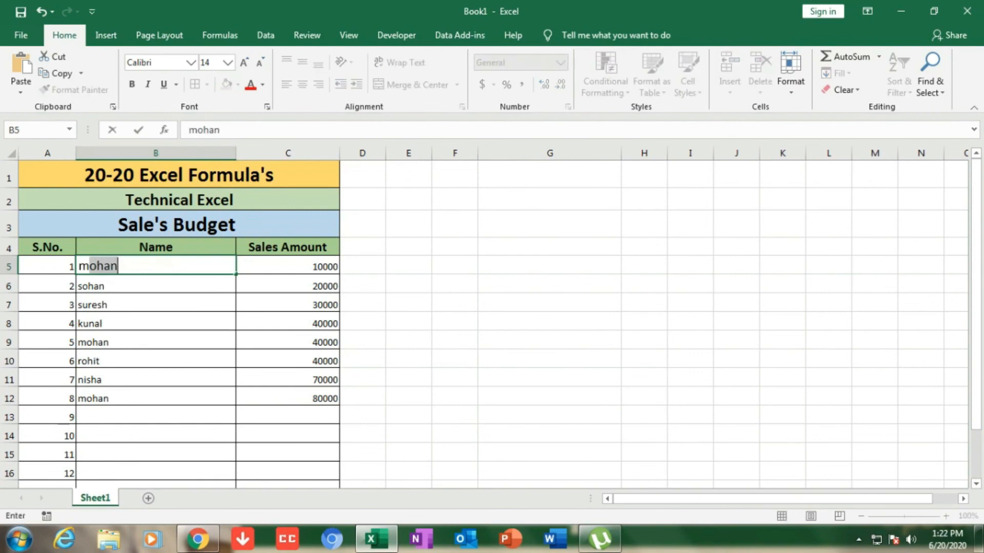
key(BackSpace)
key(BackSpace)
key(BackSpace)
key(BackSpace)
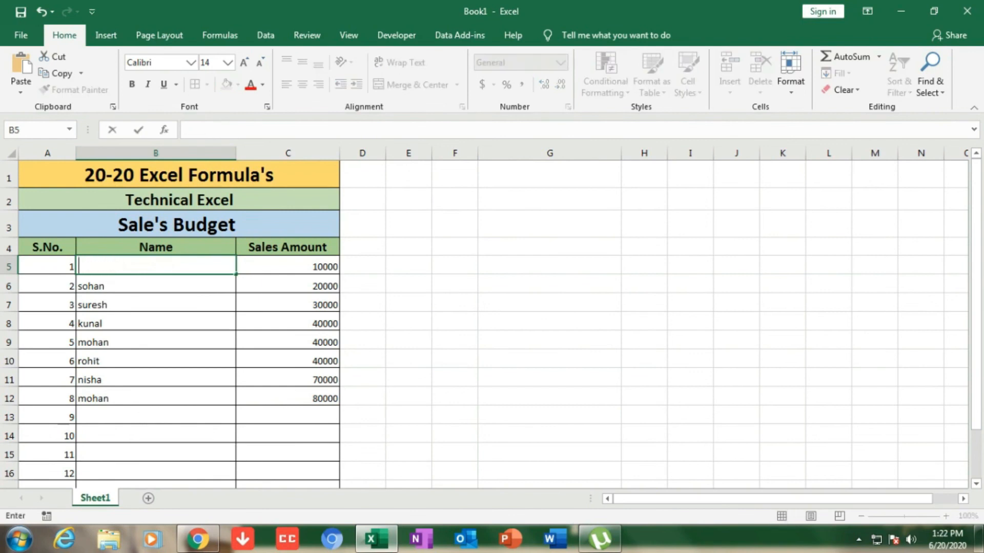
text(MOHAN LAL SINGH)
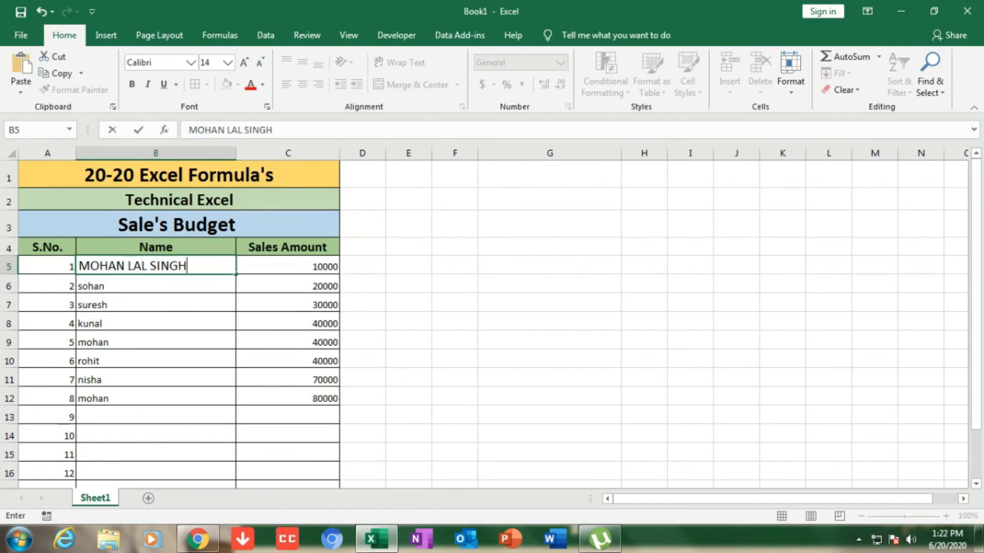
Enter =LOWER(B5) in G3 to convert the capitalised full name to lowercase
click(549, 224)
text(=LO)
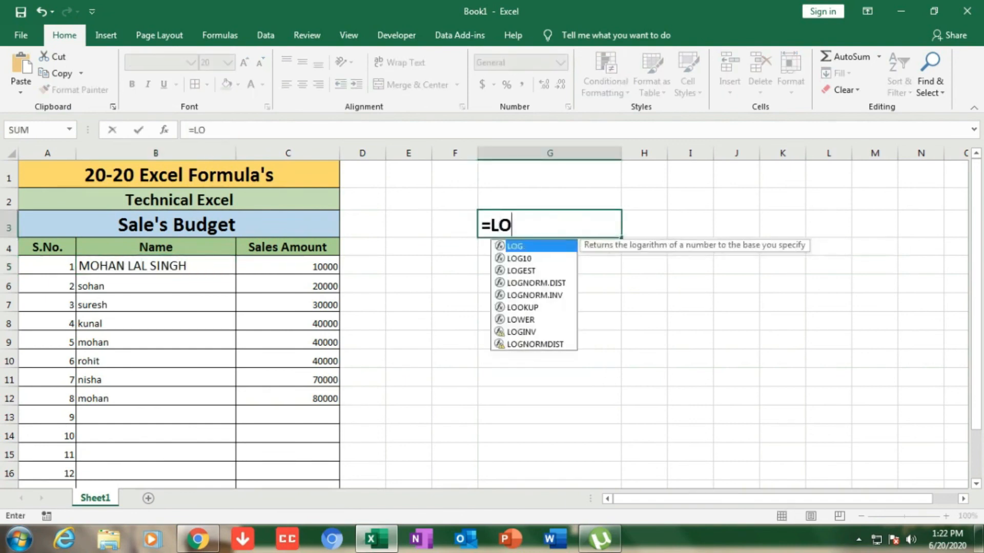
text(WER)
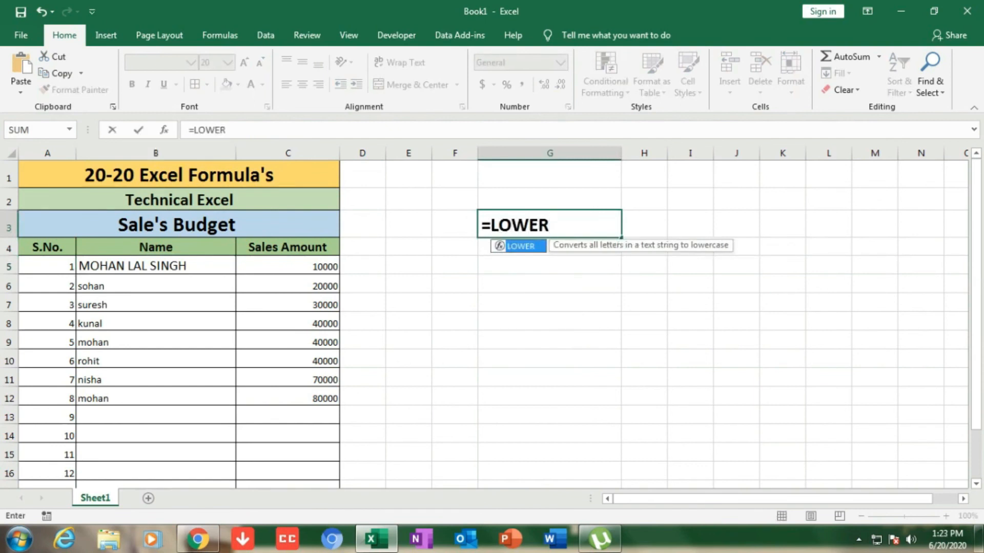
text(()
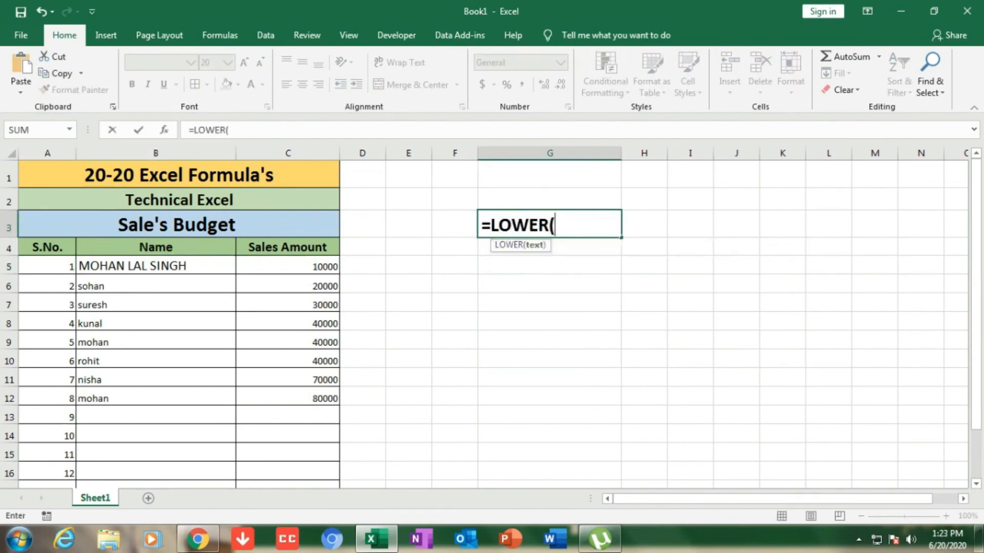
click(156, 265)
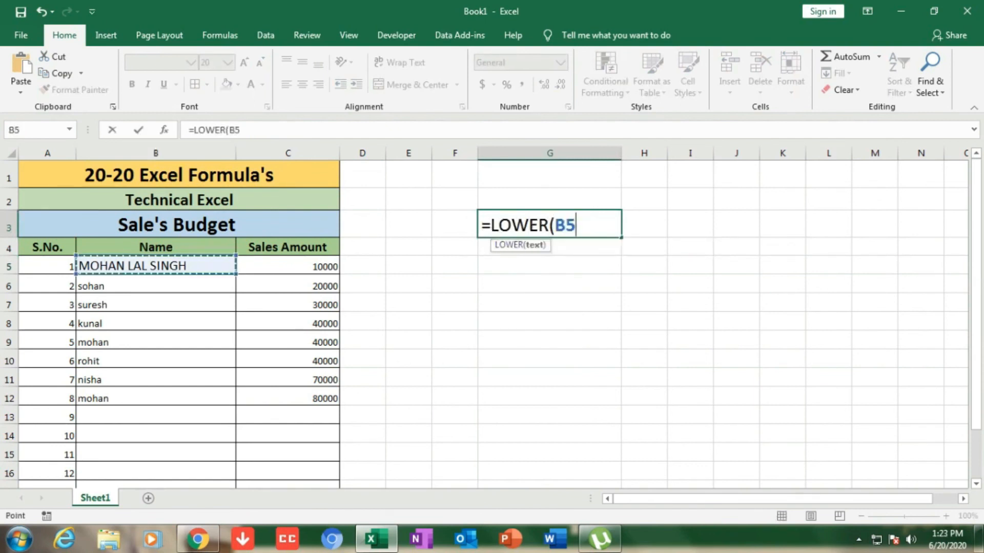
text())
key(Return)
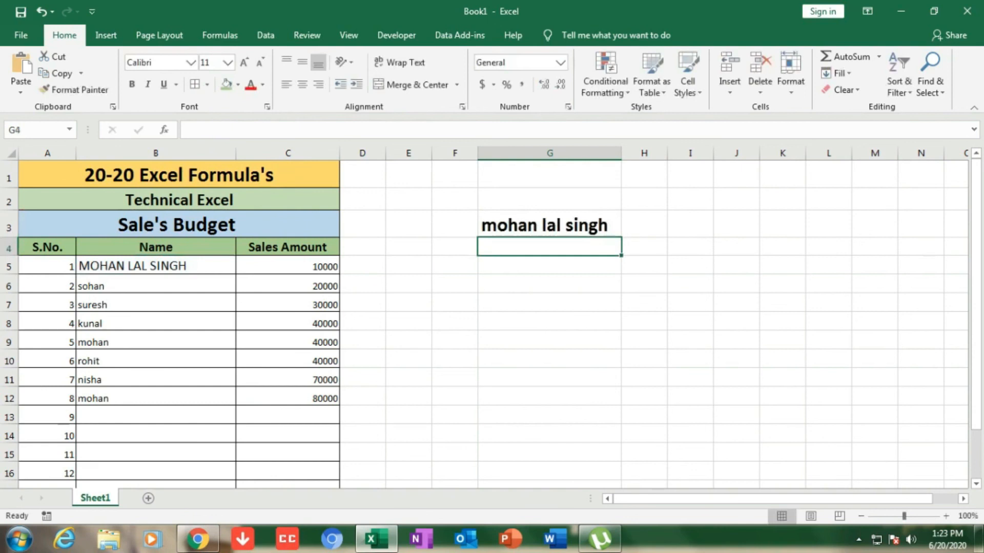
Replace the LOWER formula in G3 with =PROPER(B5) to capitalise only the first letter of each word in the name
click(550, 225)
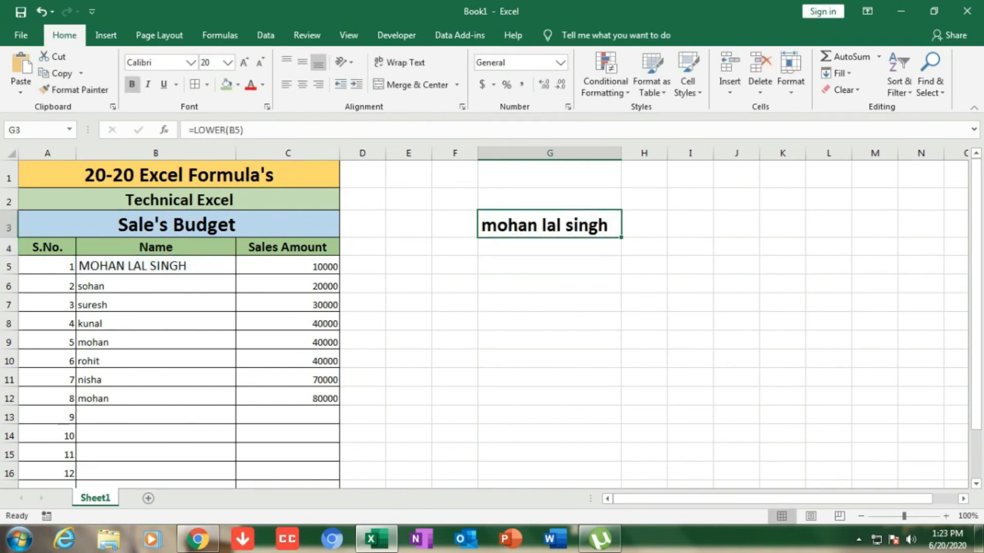
key(Delete)
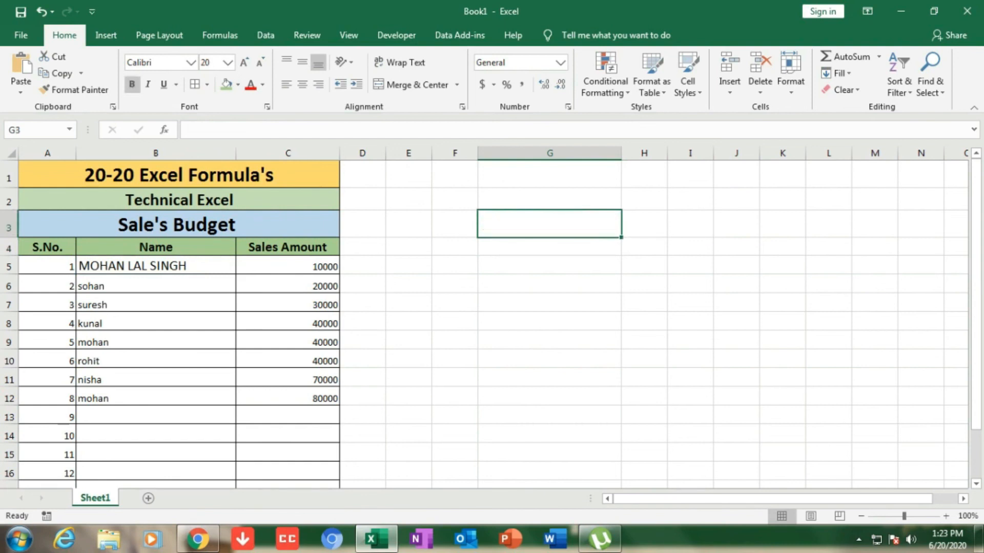
text(=)
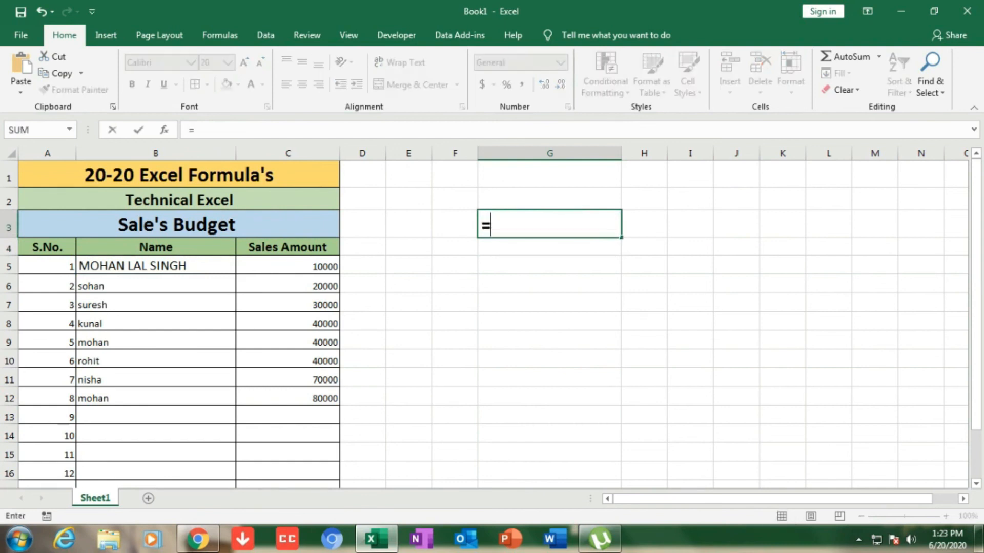
text(PROPER)
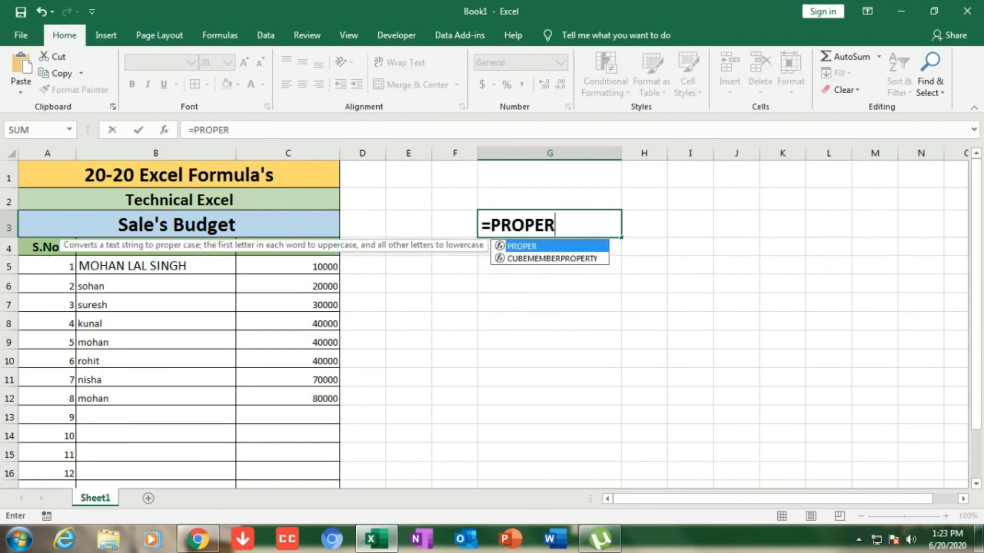
text(()
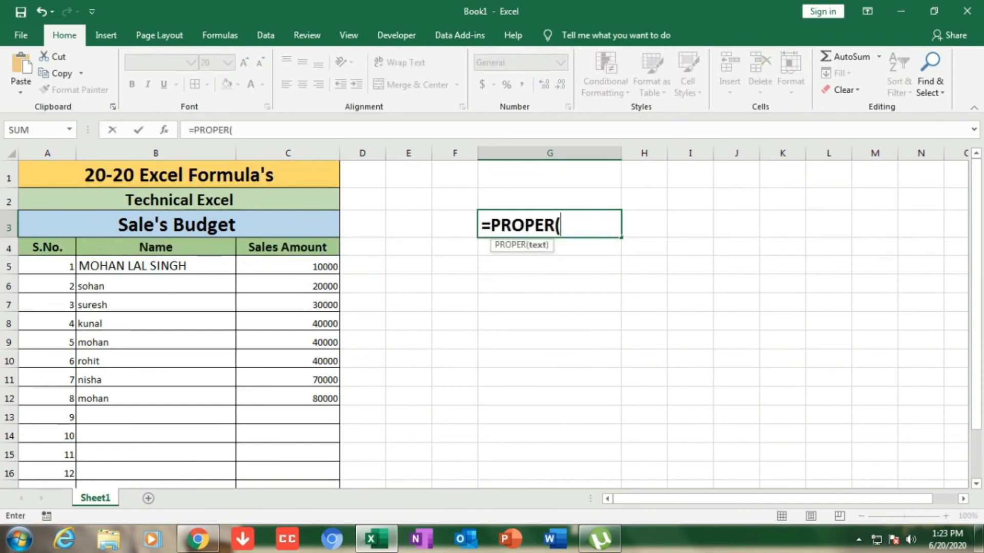
click(156, 265)
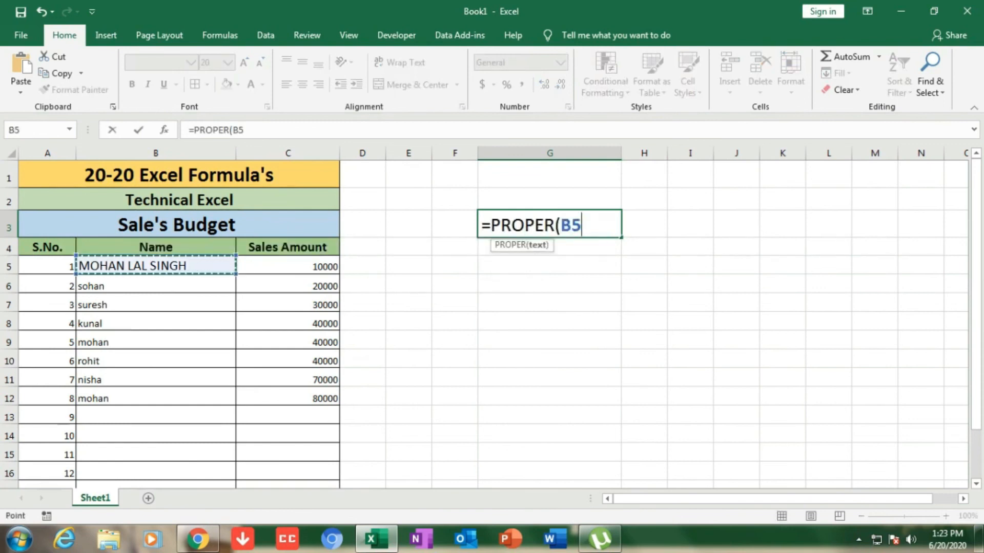
text())
key(Return)
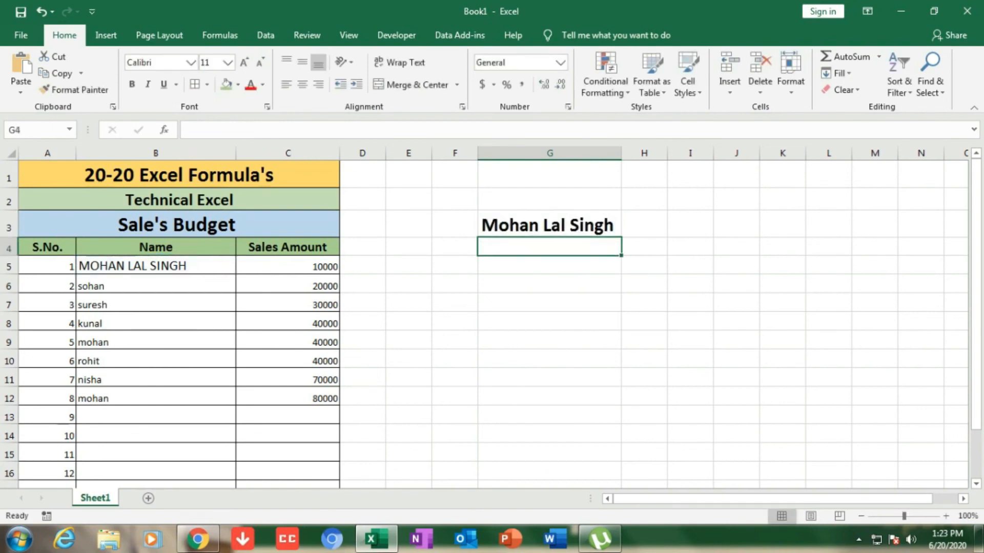
click(550, 224)
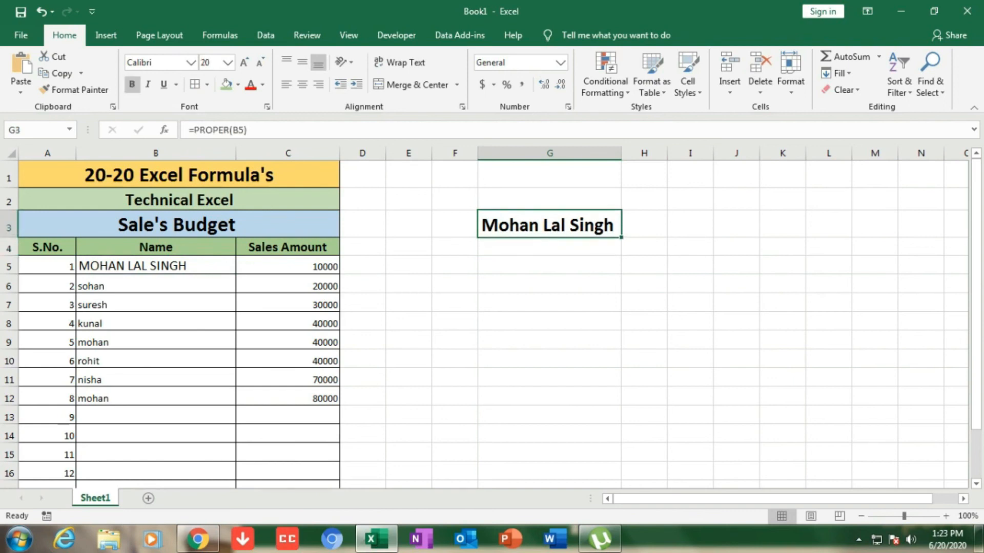
click(549, 265)
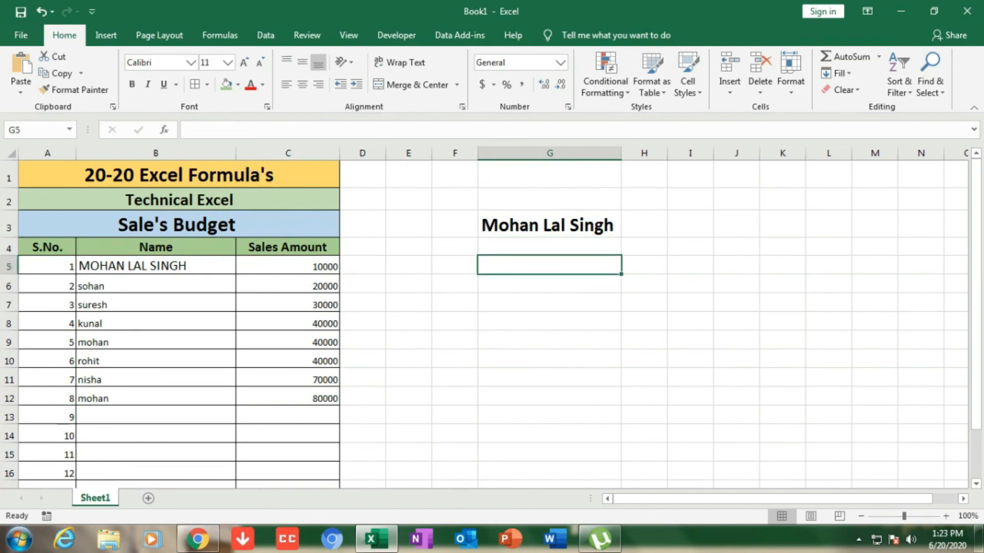